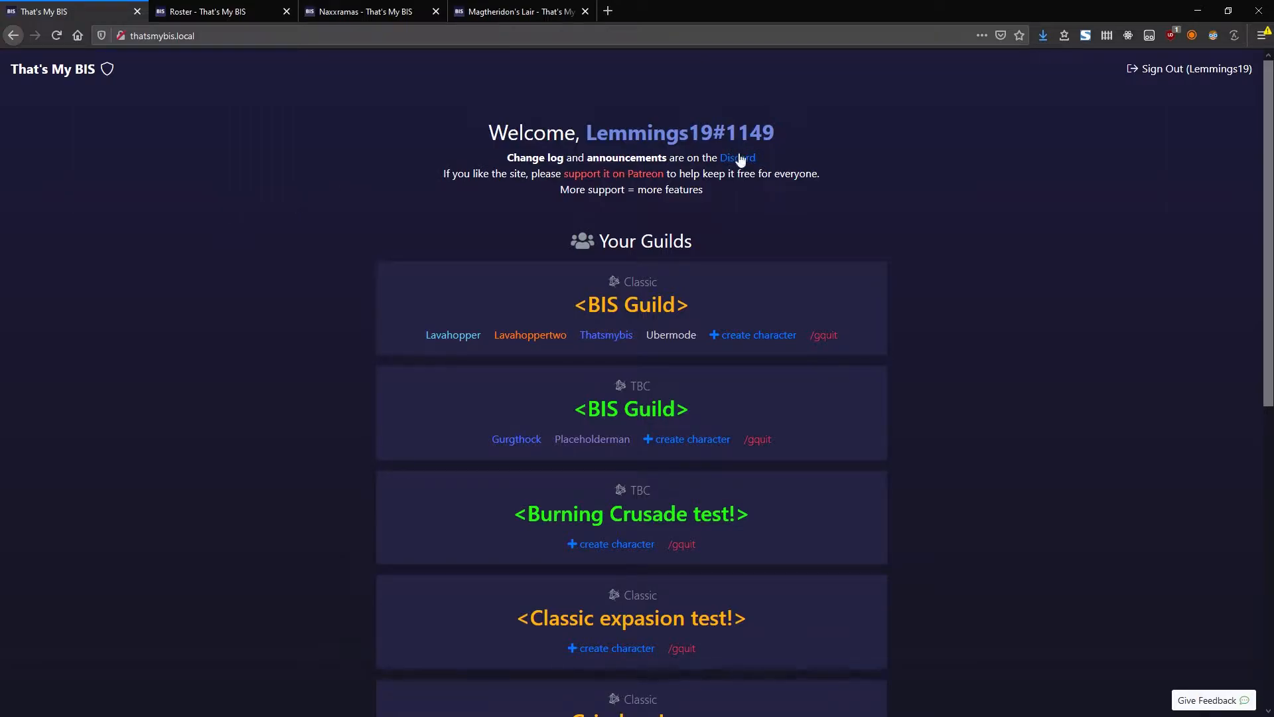
drag(788, 133, 592, 138)
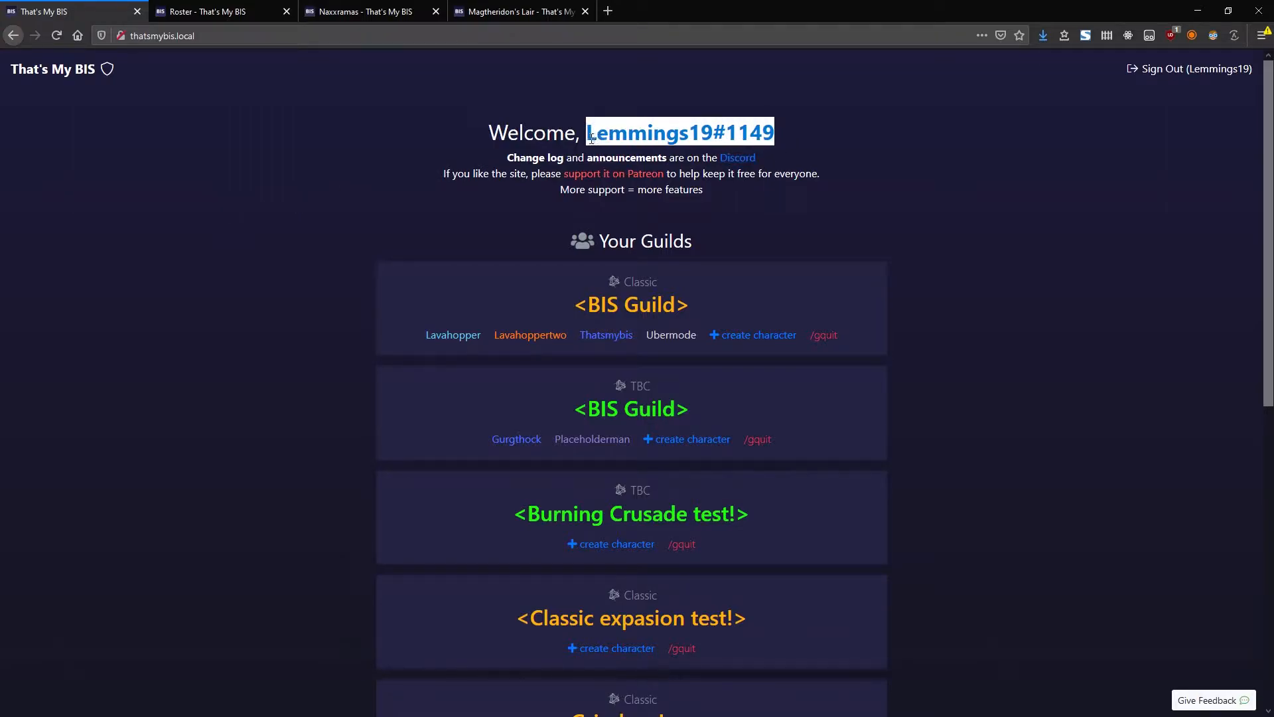
click(818, 142)
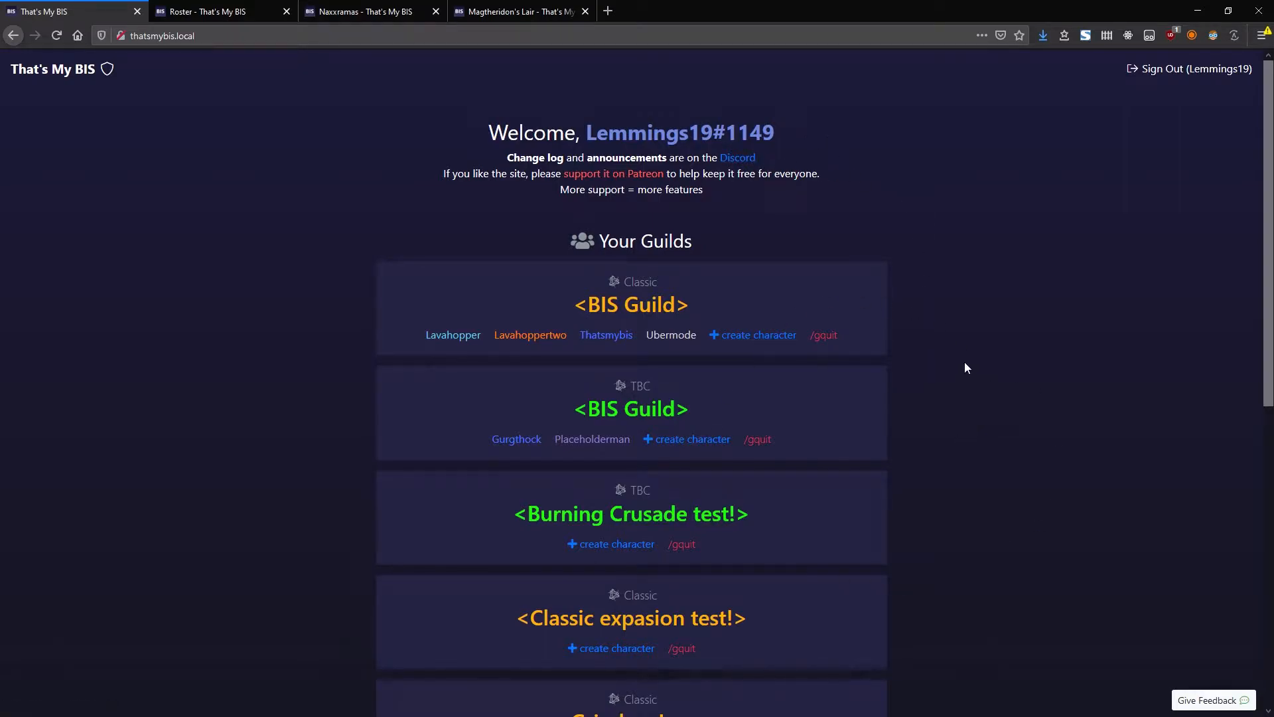
Open the guild registration form and look through its expansion choices and bot confirmation.
scroll(970, 459, down, 1)
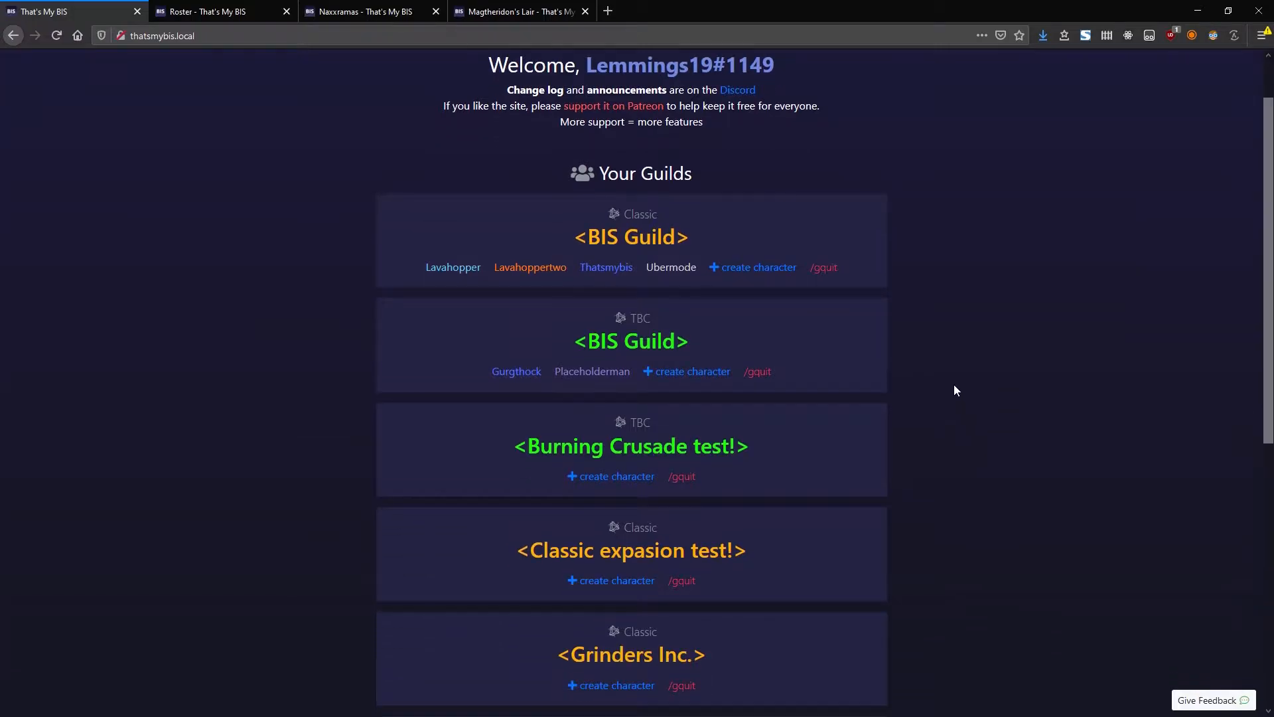
scroll(954, 384, down, 7)
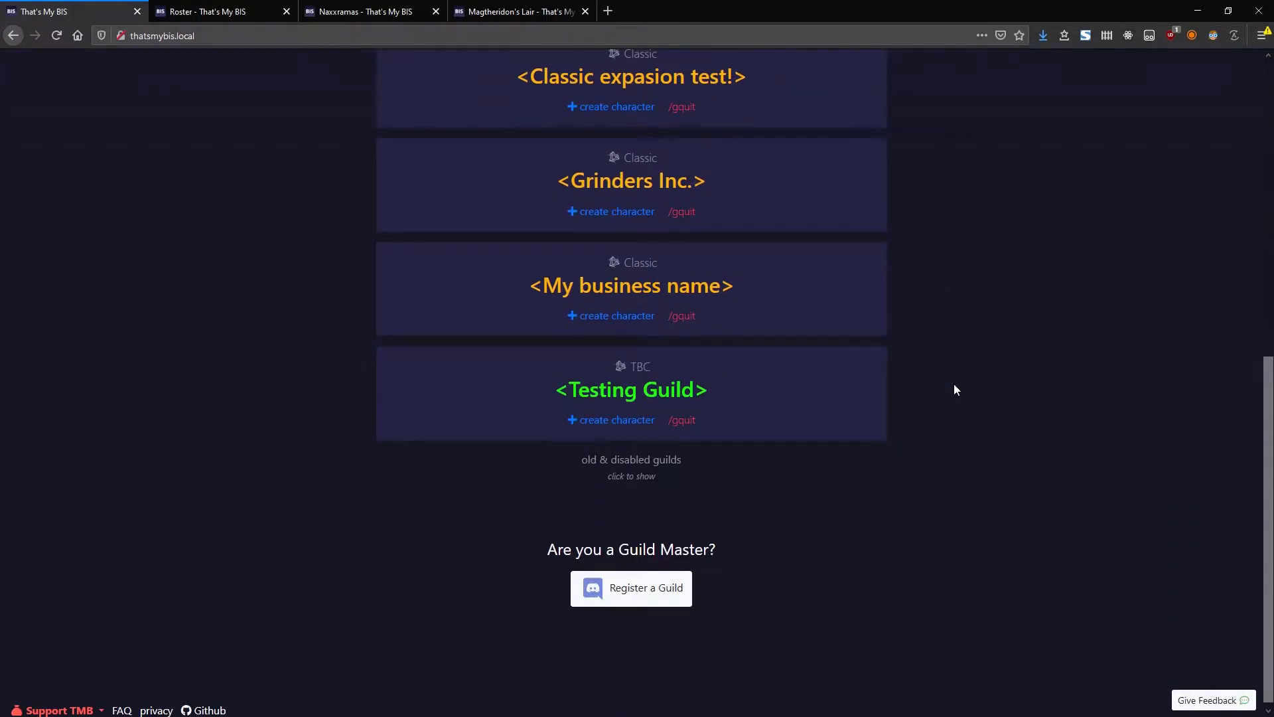
click(651, 598)
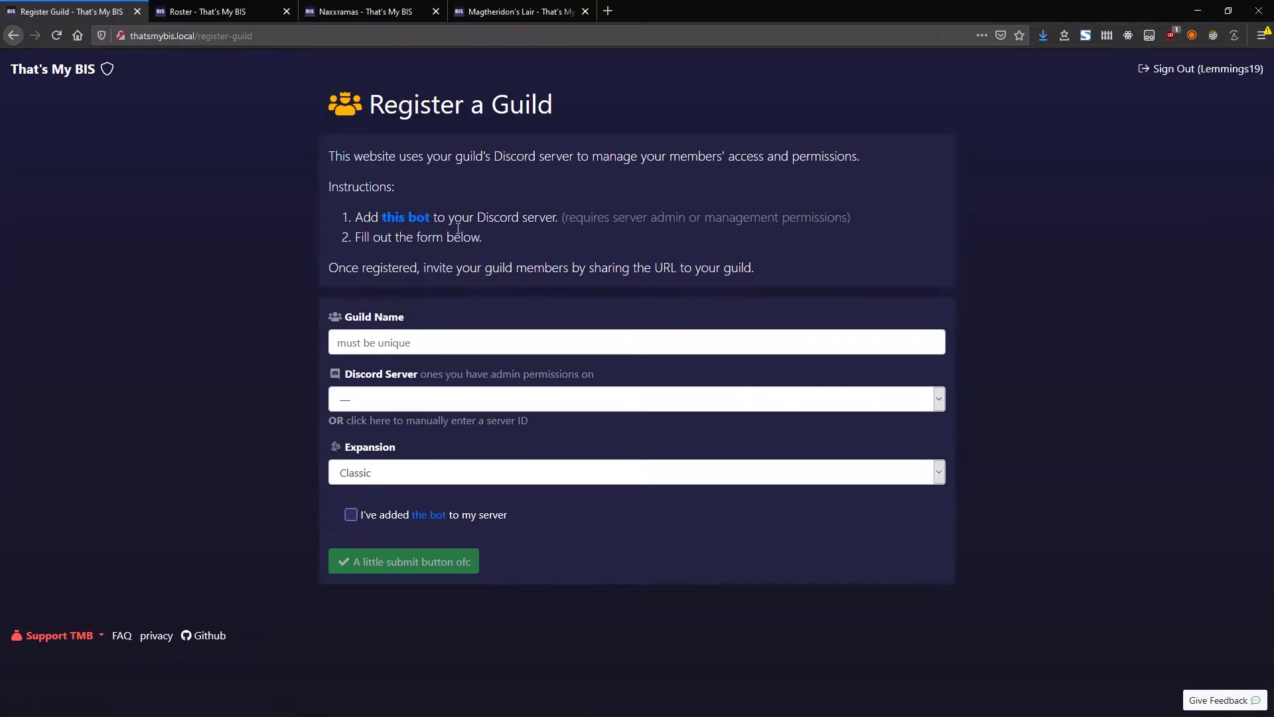
click(400, 475)
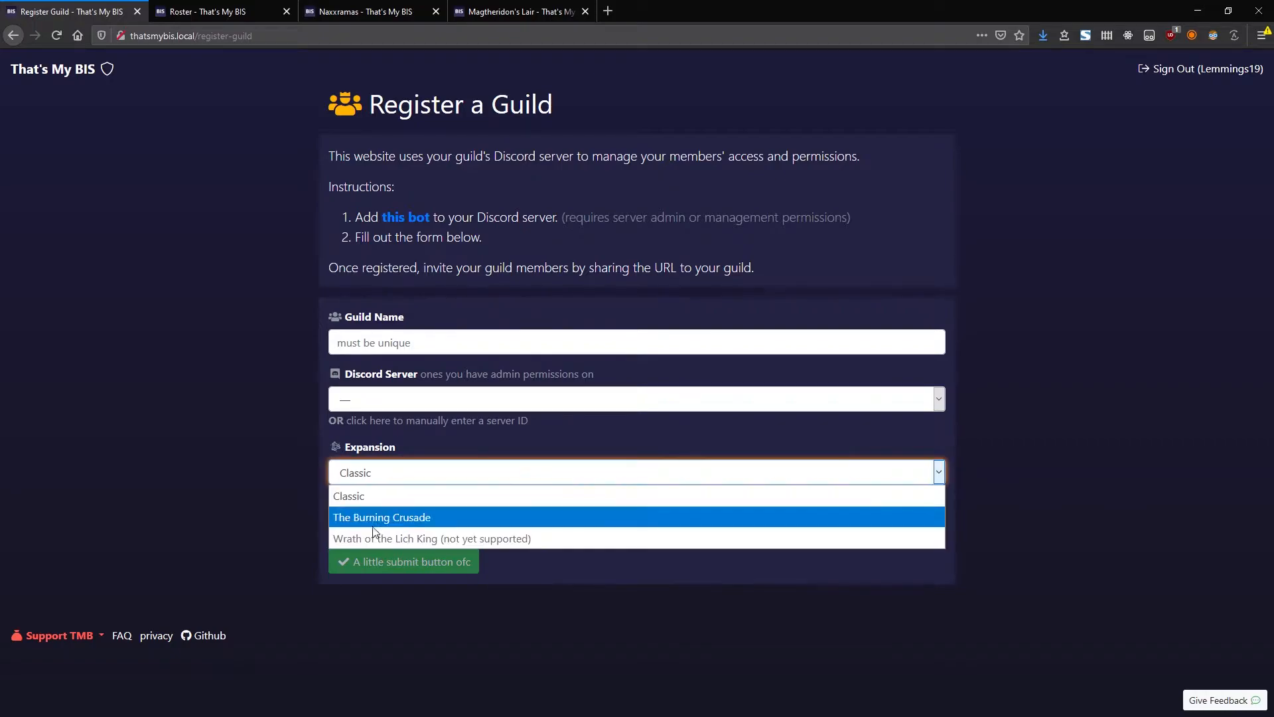
click(408, 491)
click(352, 514)
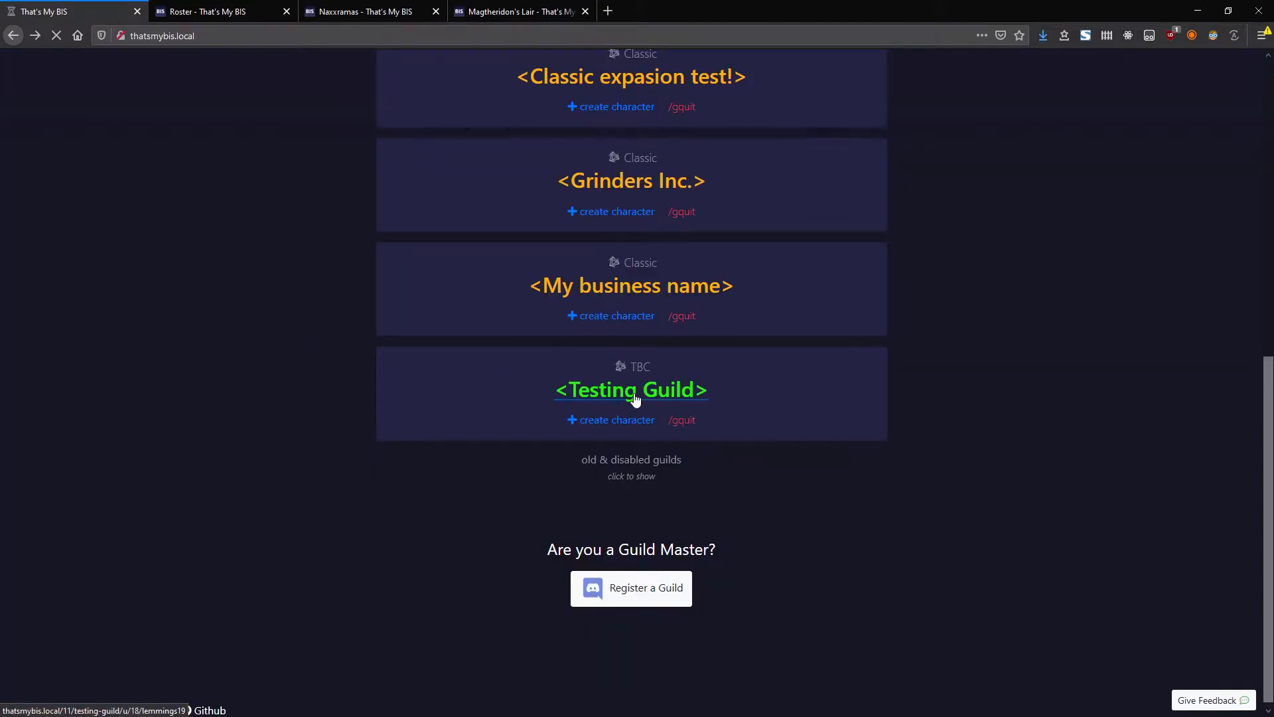
Open the Testing Guild and go to its guild settings.
click(620, 402)
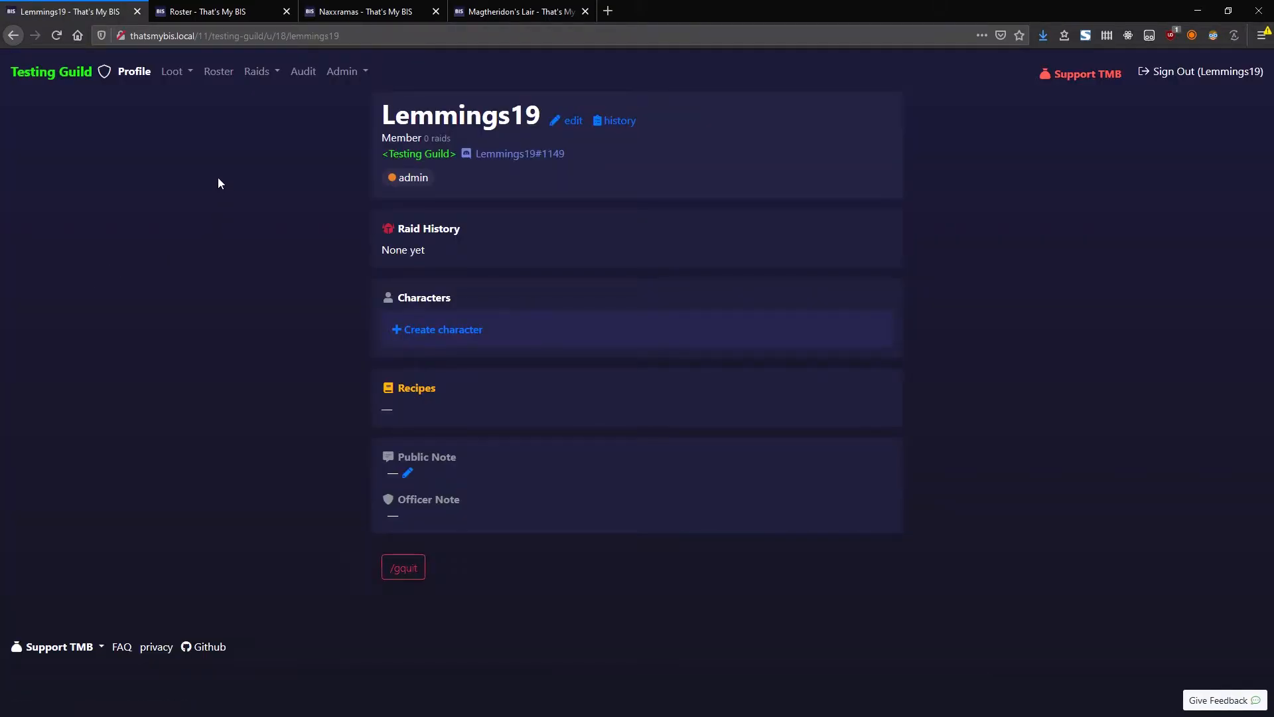
click(342, 72)
click(349, 100)
Examine the guild settings and the permissions of the Guild Master, Officer and Raid Leader roles, including the selectable Discord roles.
scroll(223, 309, down, 7)
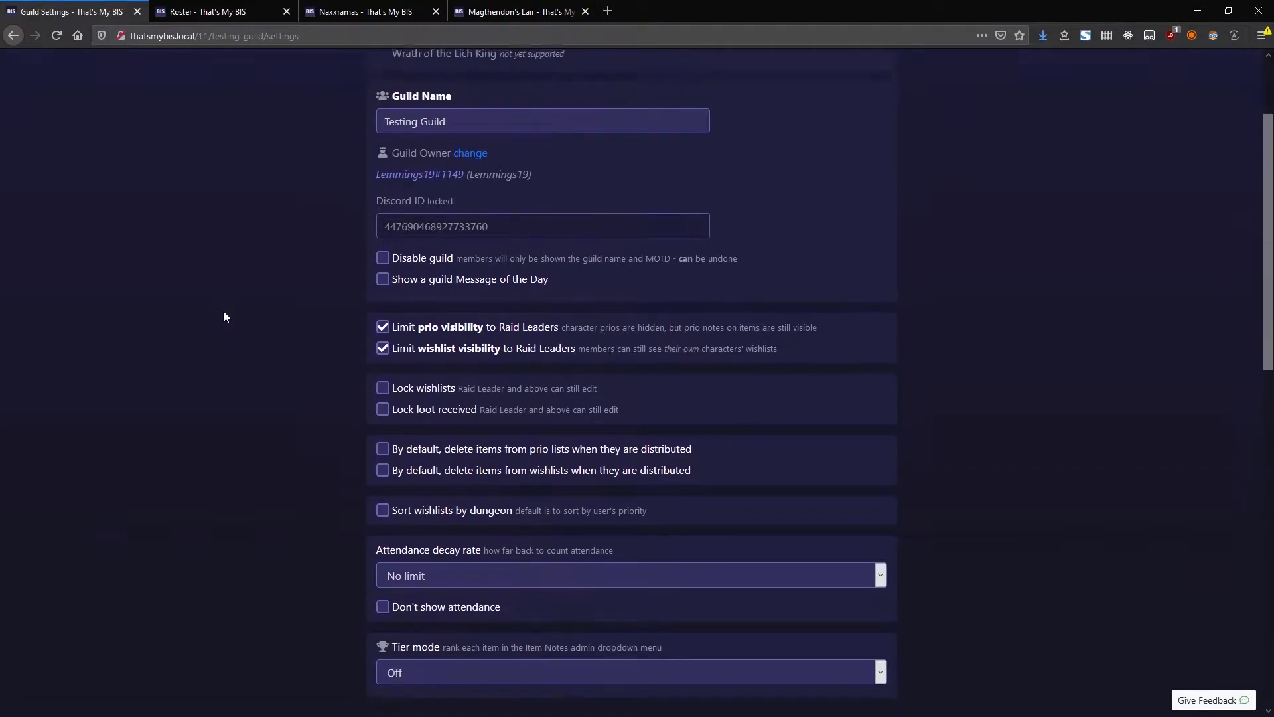
scroll(227, 312, down, 3)
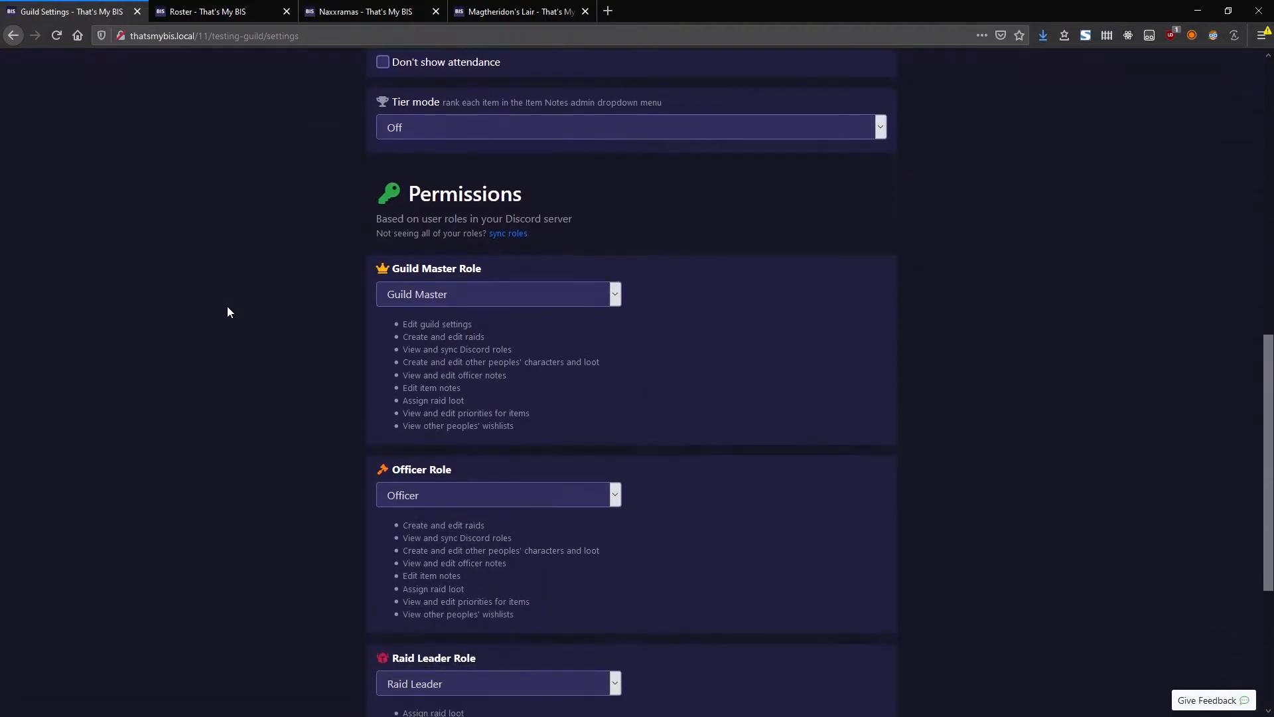
scroll(228, 311, down, 1)
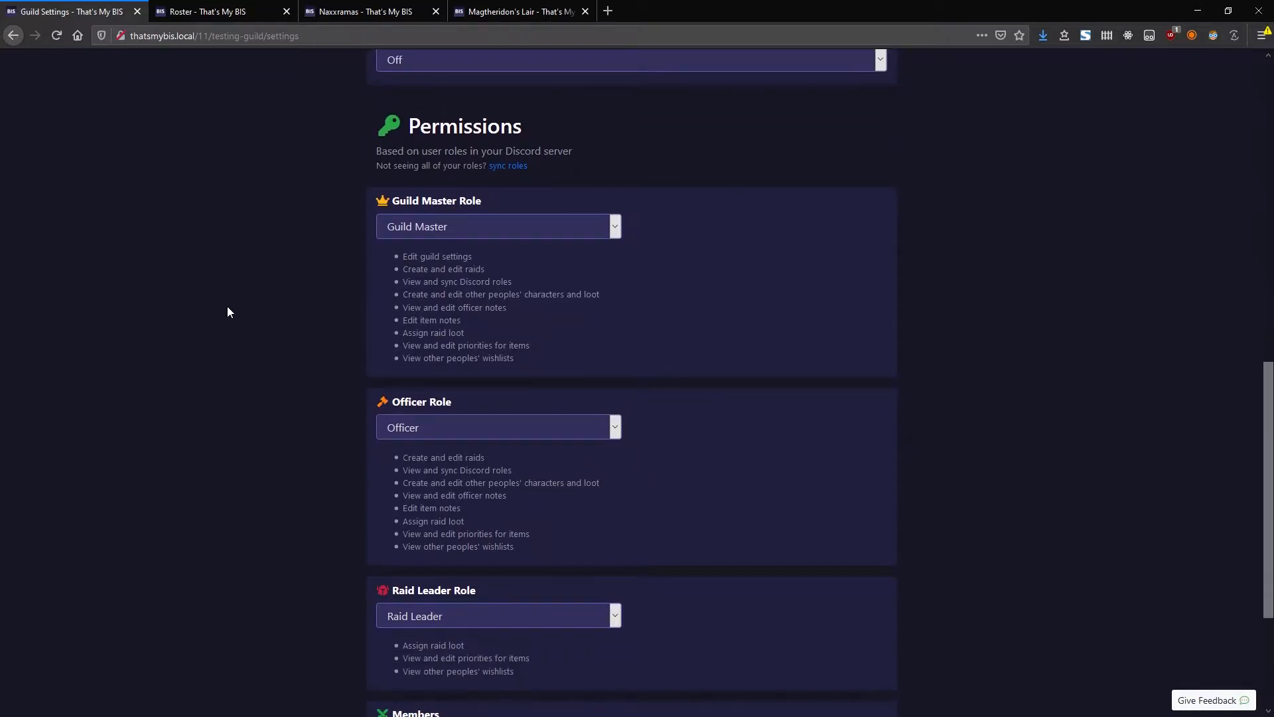
scroll(235, 304, down, 1)
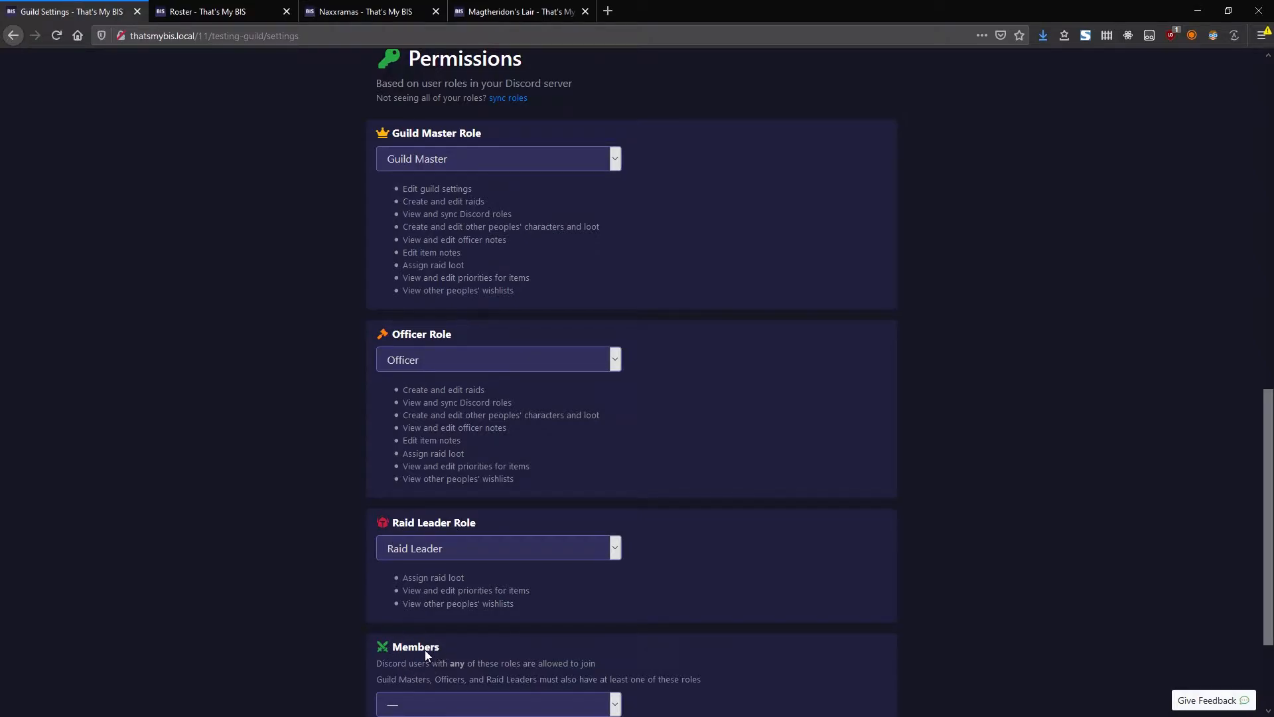
click(415, 551)
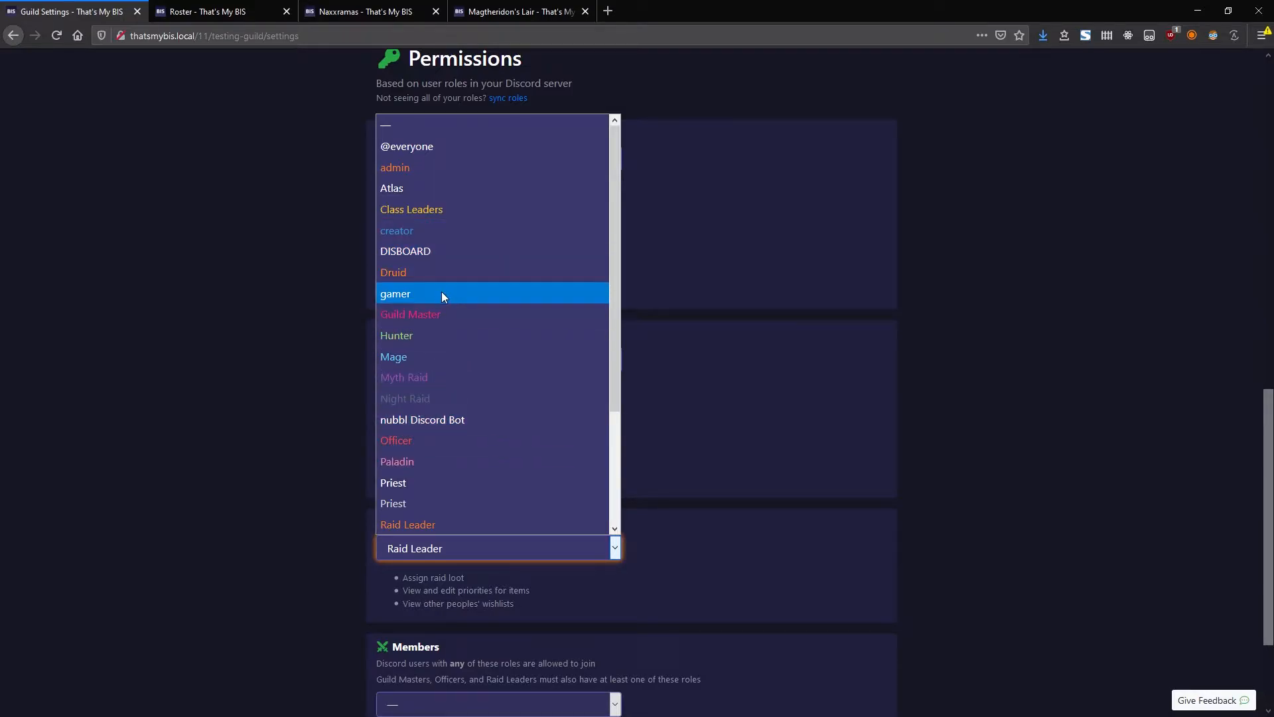
click(255, 458)
drag(403, 577, 519, 608)
click(530, 600)
scroll(530, 600, down, 3)
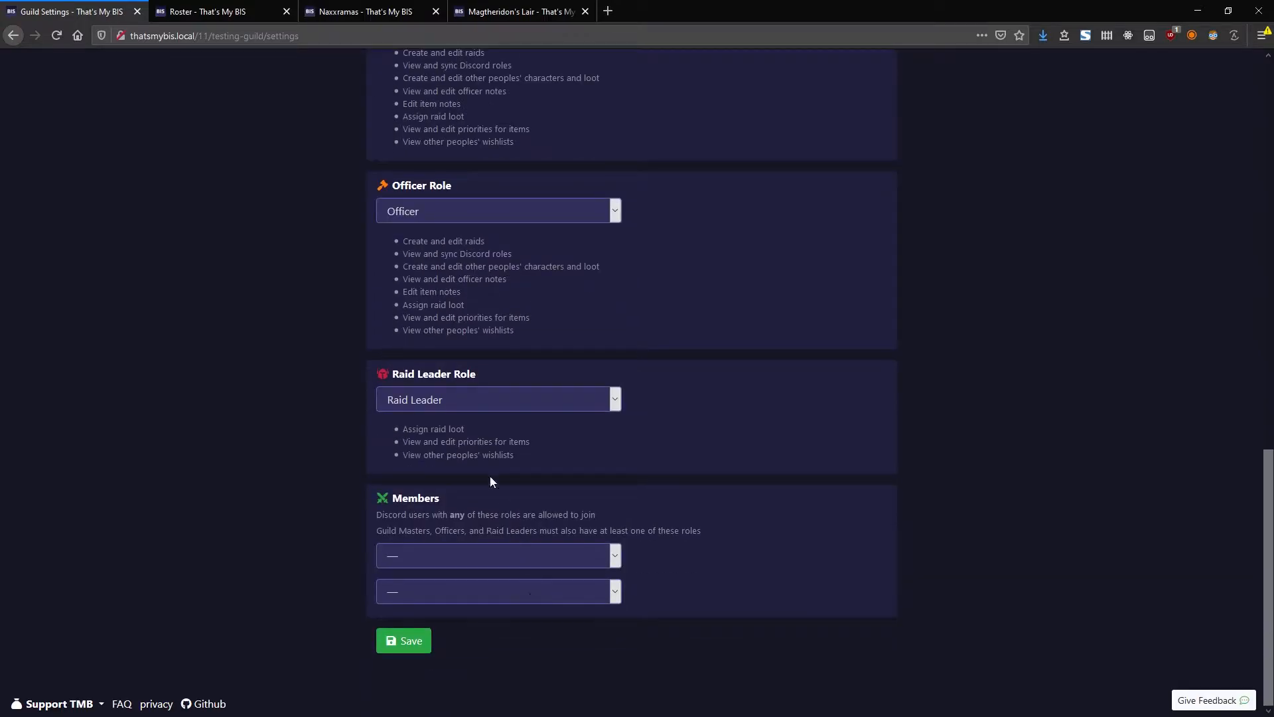
Set the Discord roles allowed to join as members to Hunter and Mage, leaving the third role empty.
click(403, 556)
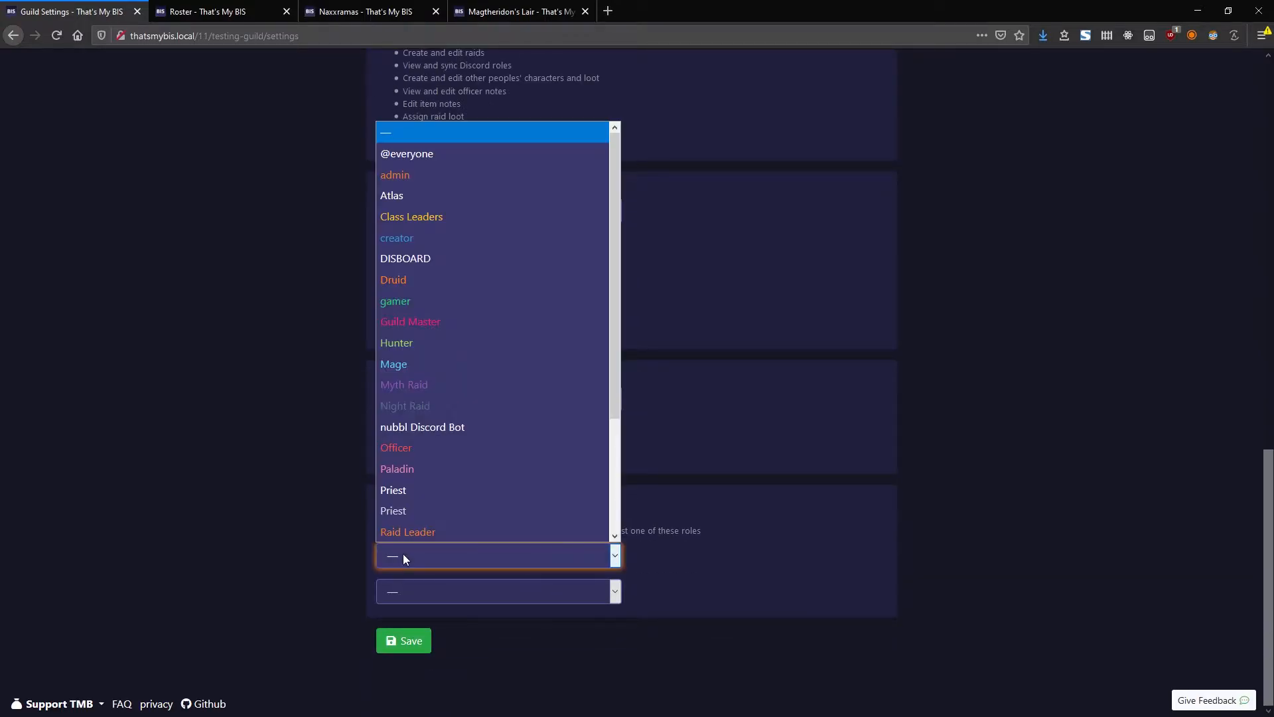
click(397, 352)
click(419, 594)
click(397, 407)
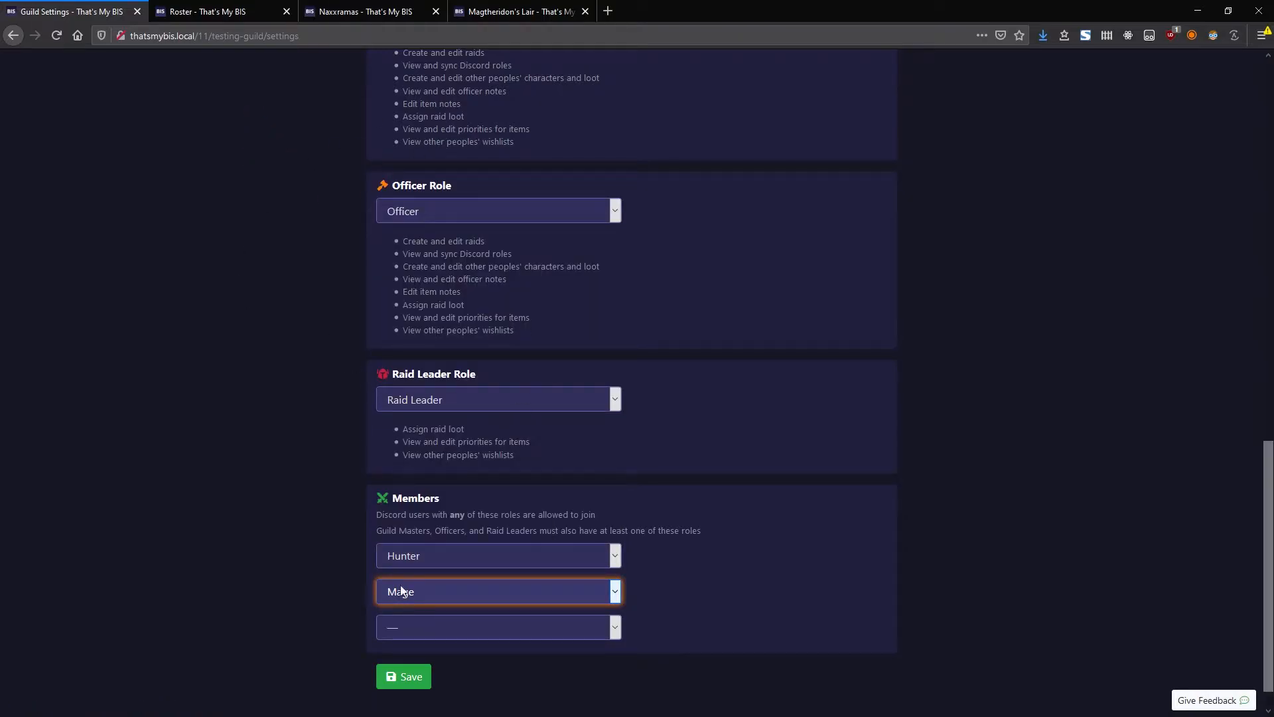
click(437, 628)
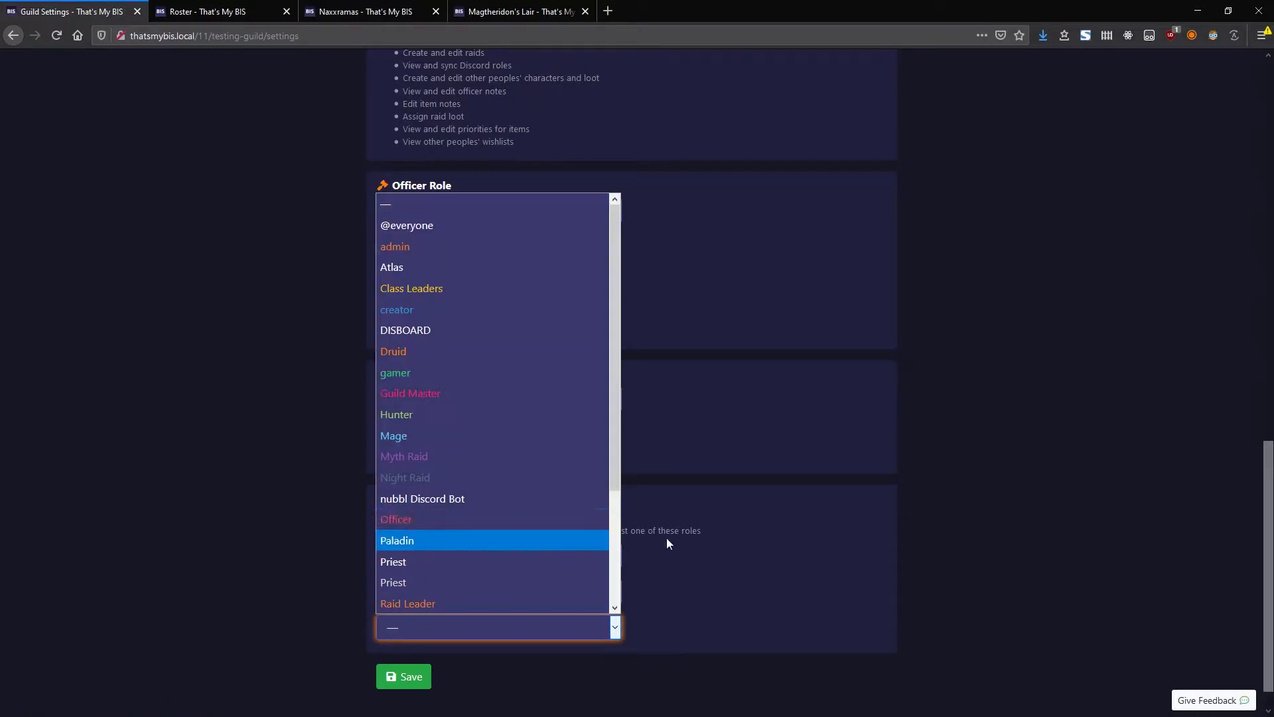
click(657, 545)
click(434, 633)
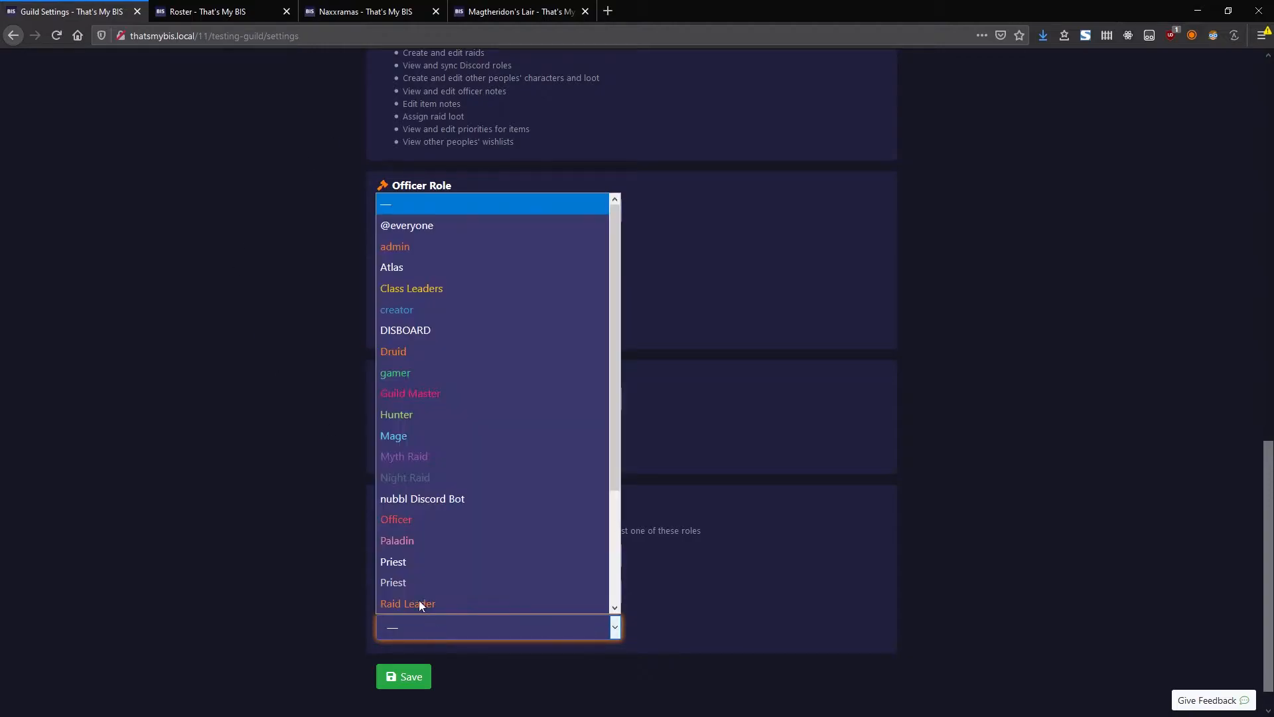
click(691, 539)
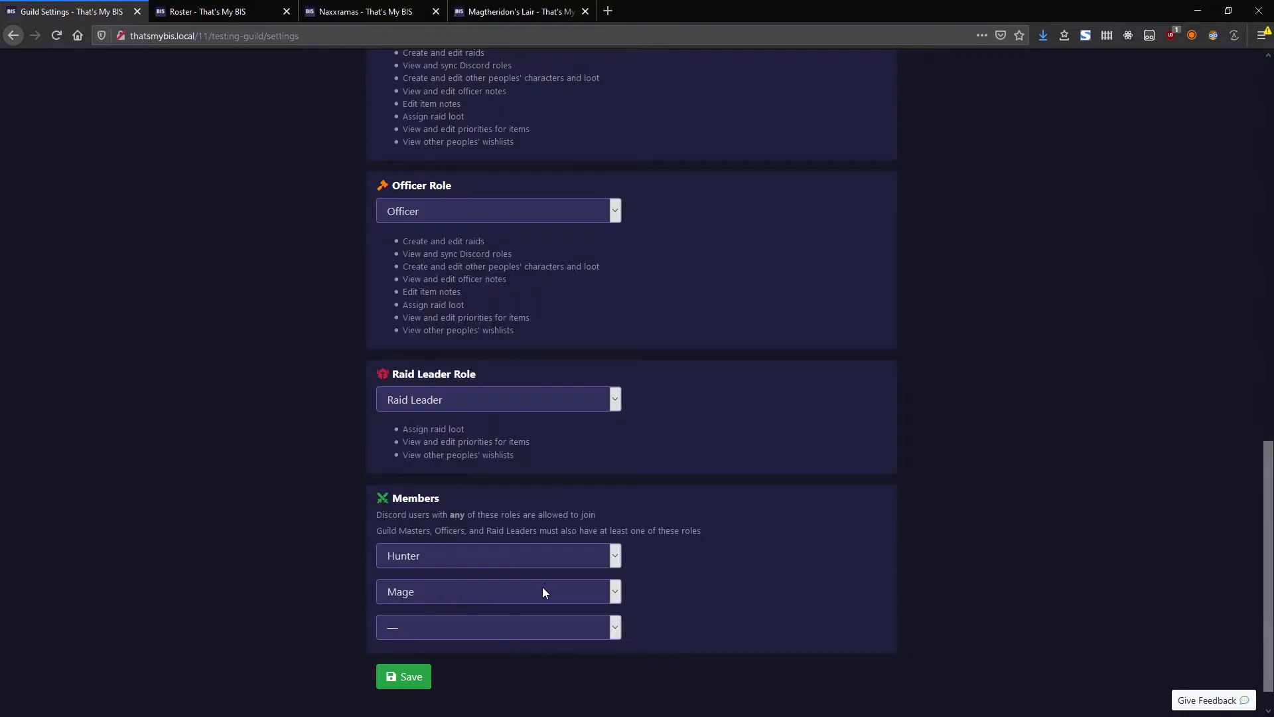
Clear the second allowed member role and set the first one to Raider.
click(543, 590)
click(401, 172)
click(444, 557)
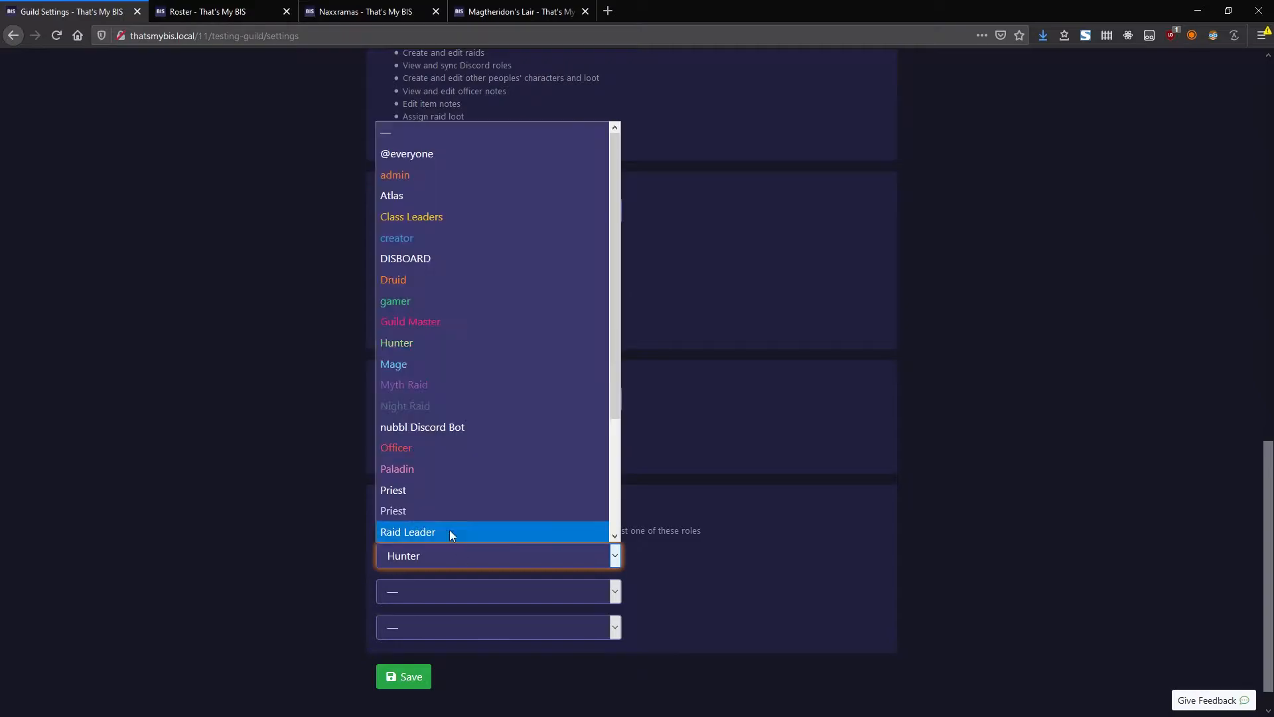
scroll(425, 497, down, 2)
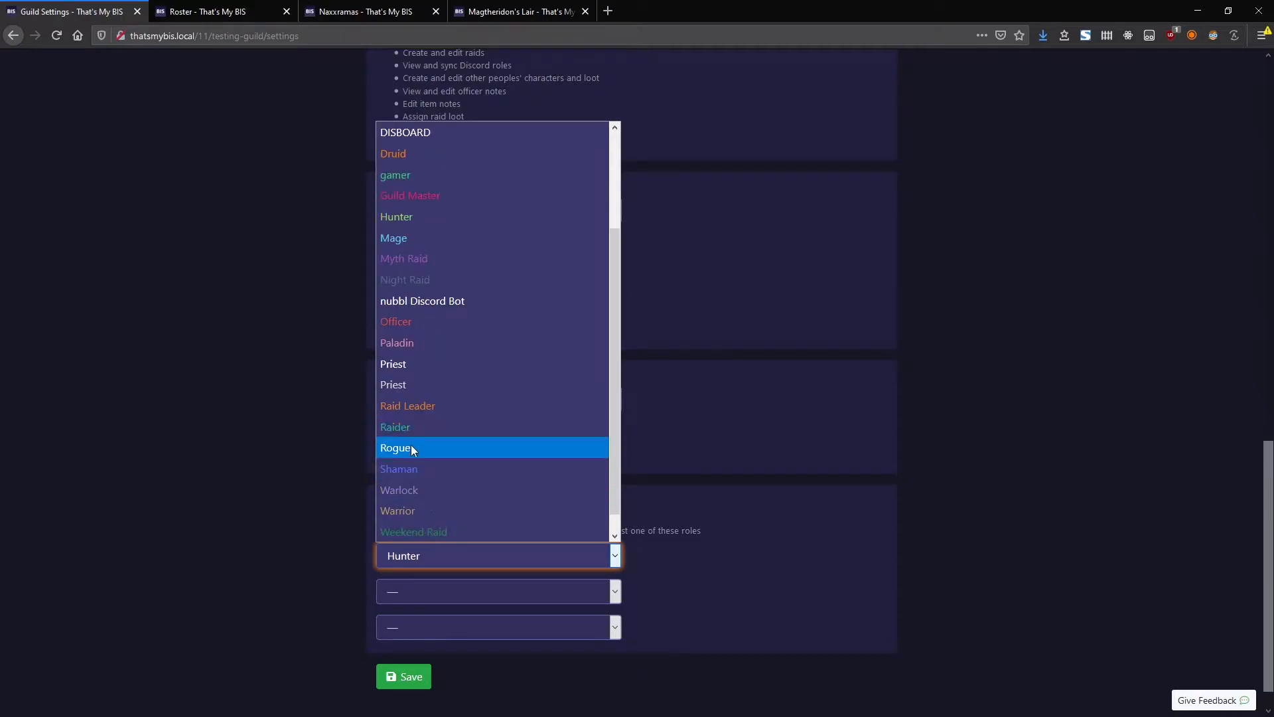
click(408, 427)
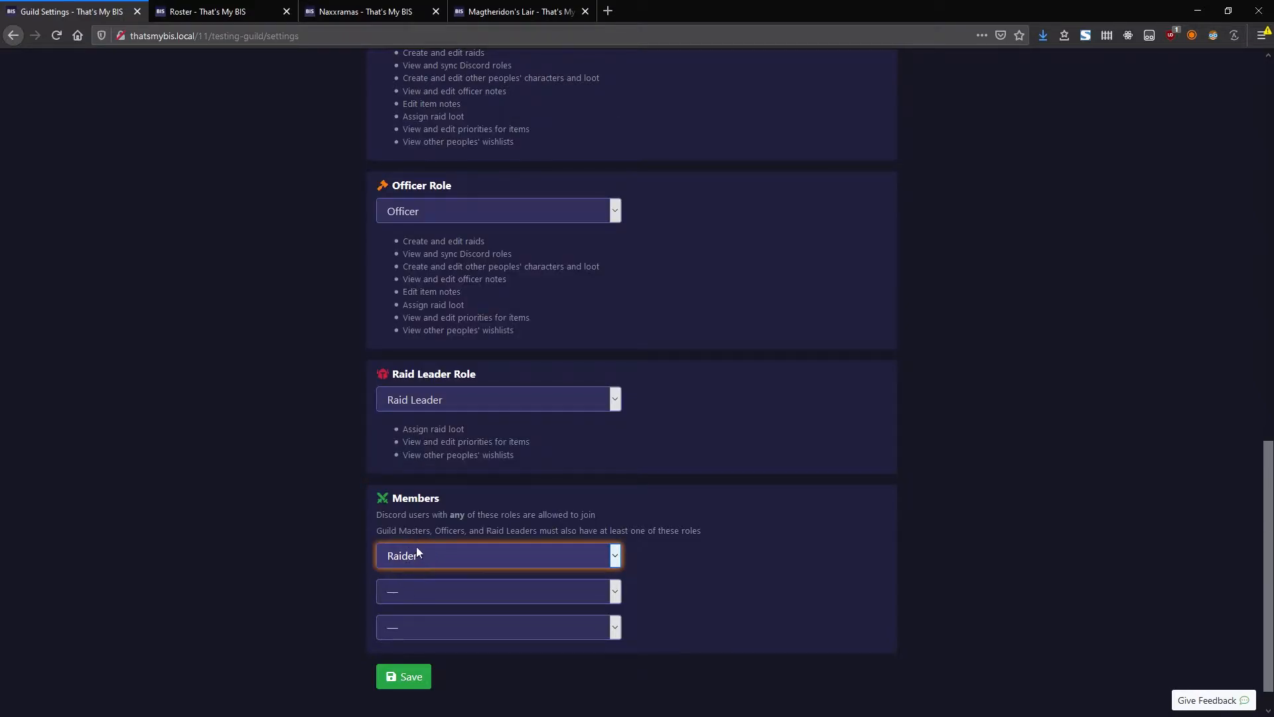
click(692, 539)
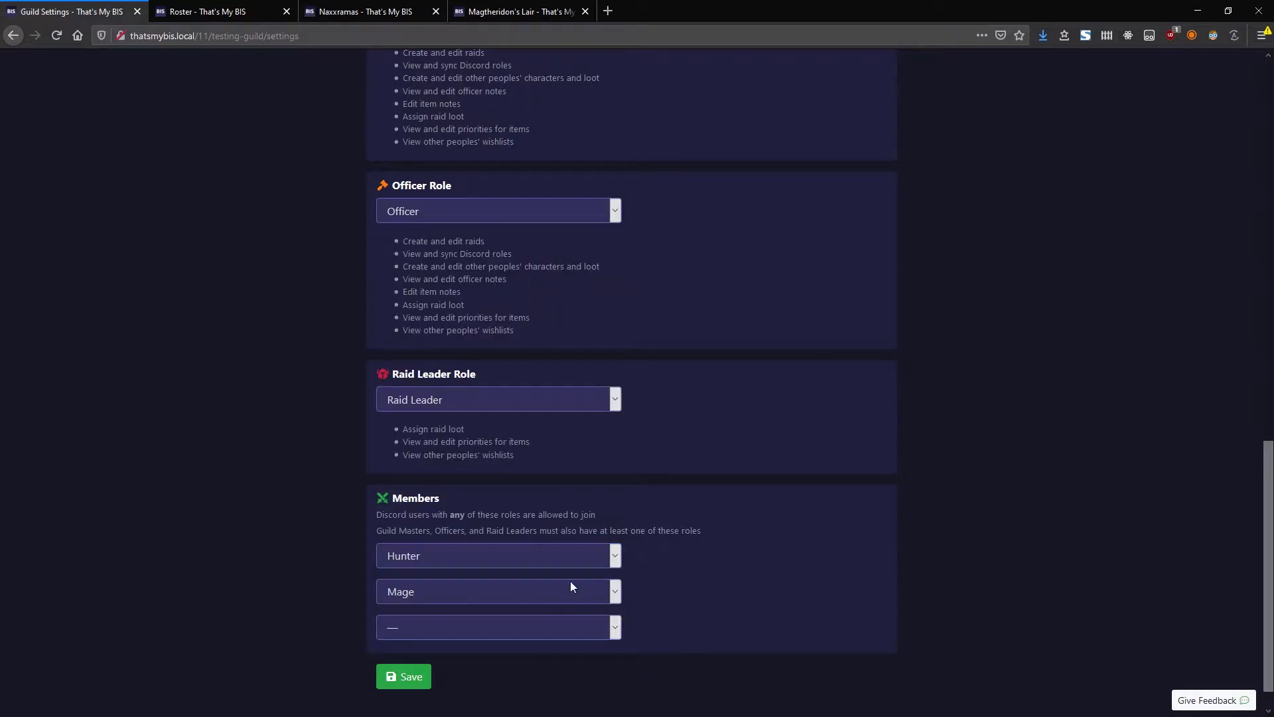
click(543, 590)
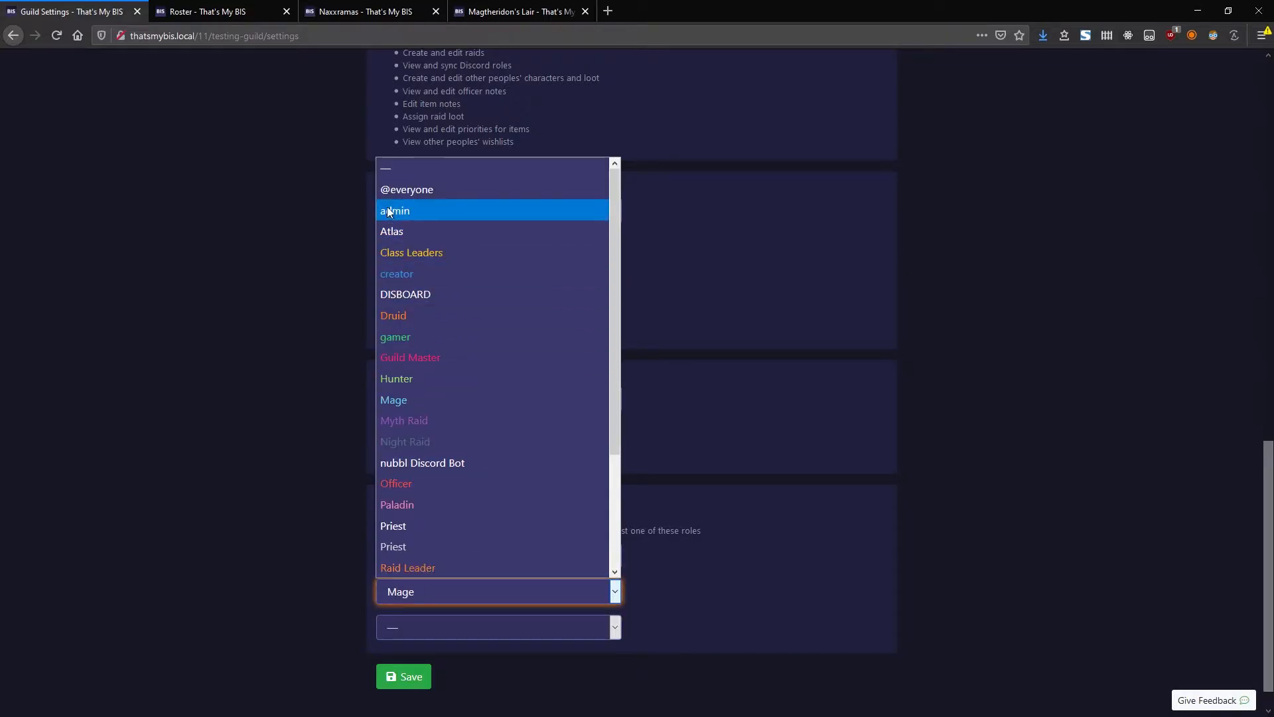
click(401, 171)
click(462, 554)
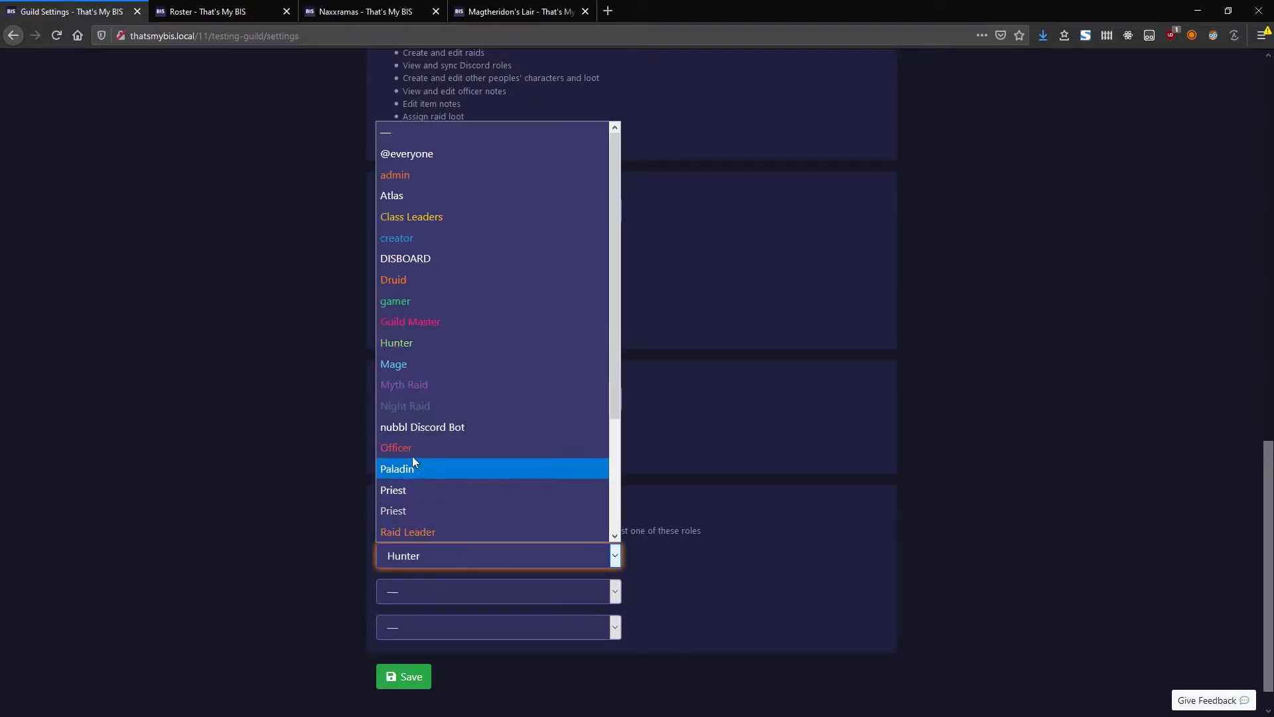
scroll(426, 499, down, 3)
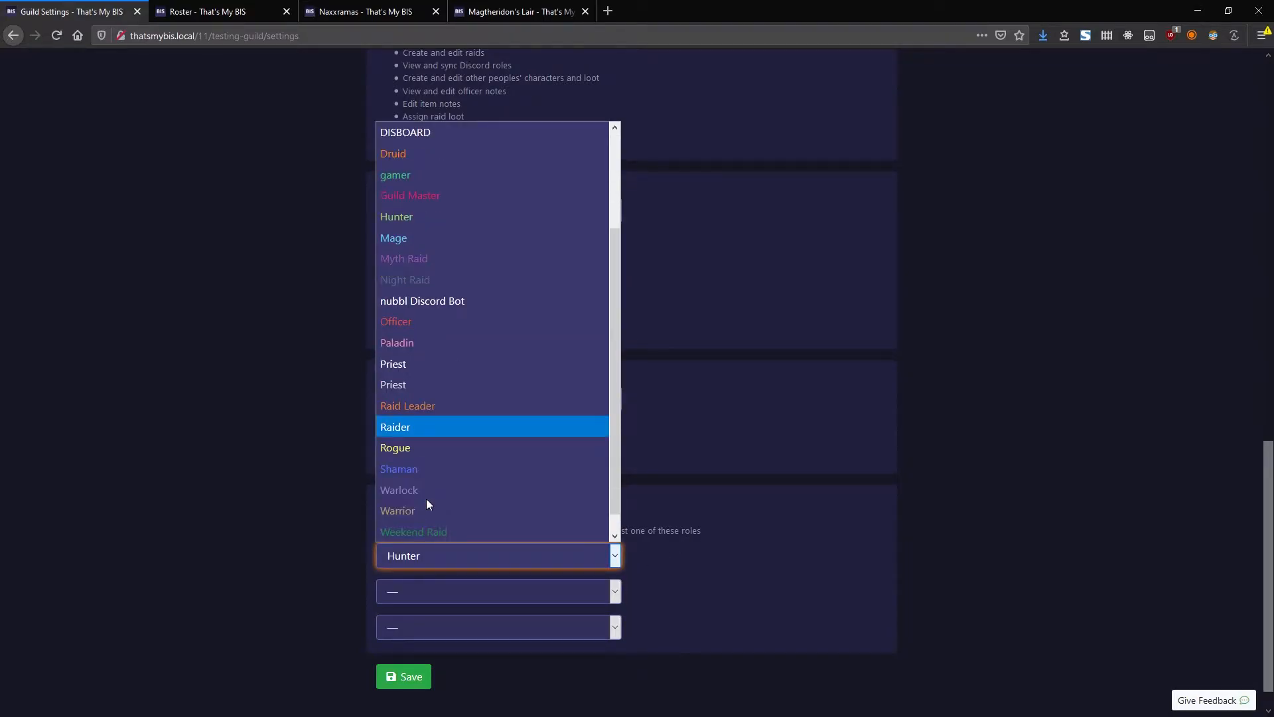
click(410, 431)
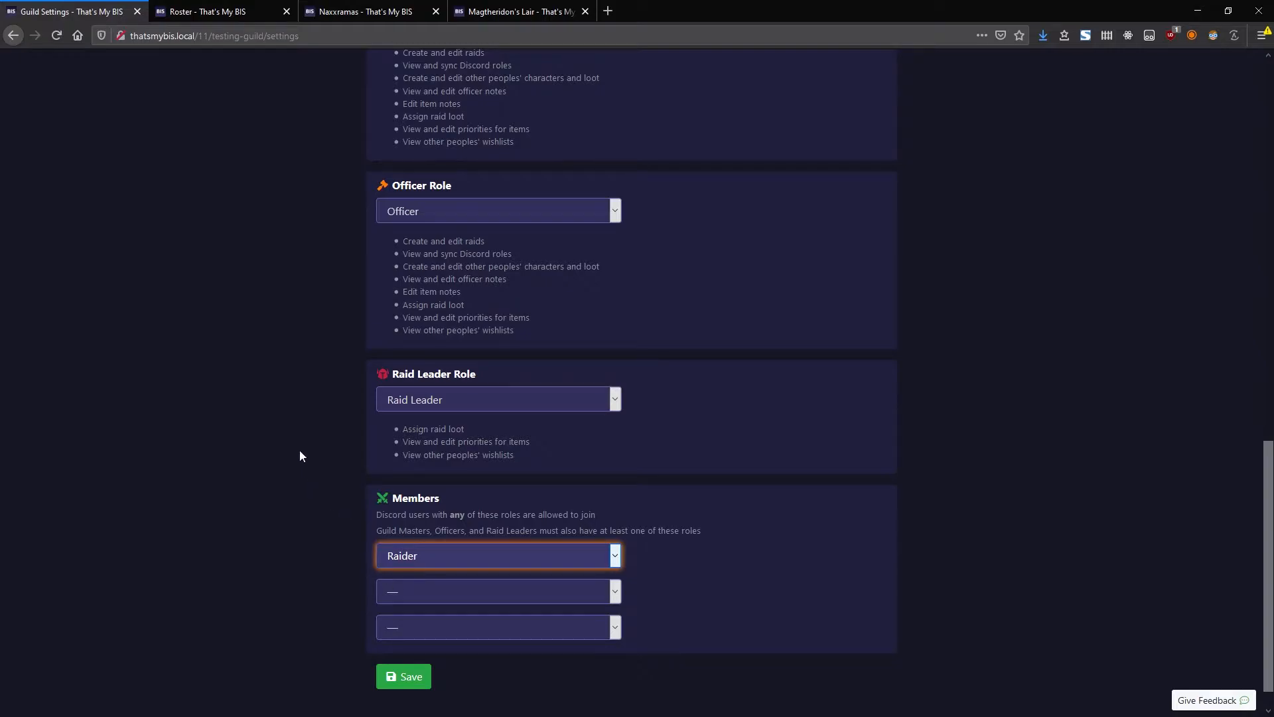
Leave the guild settings without saving and open the guild's Raid Groups page.
scroll(300, 450, up, 5)
scroll(299, 458, up, 7)
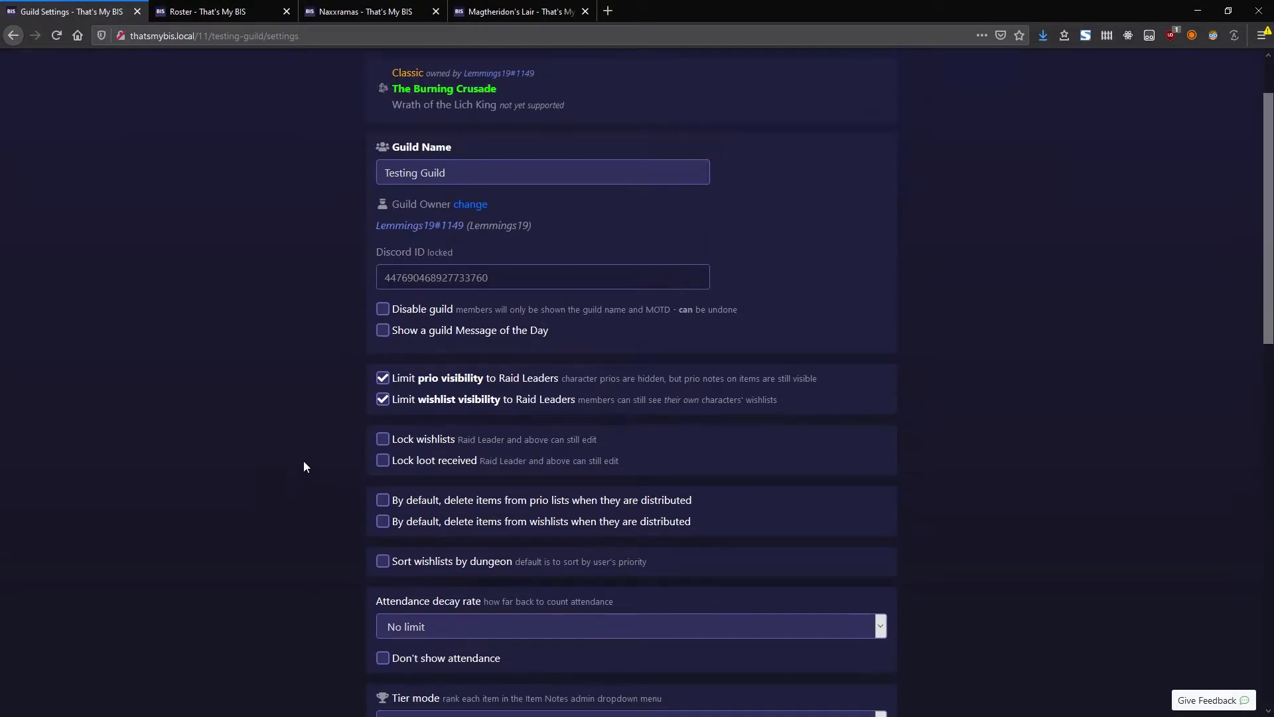
scroll(303, 461, up, 2)
click(341, 72)
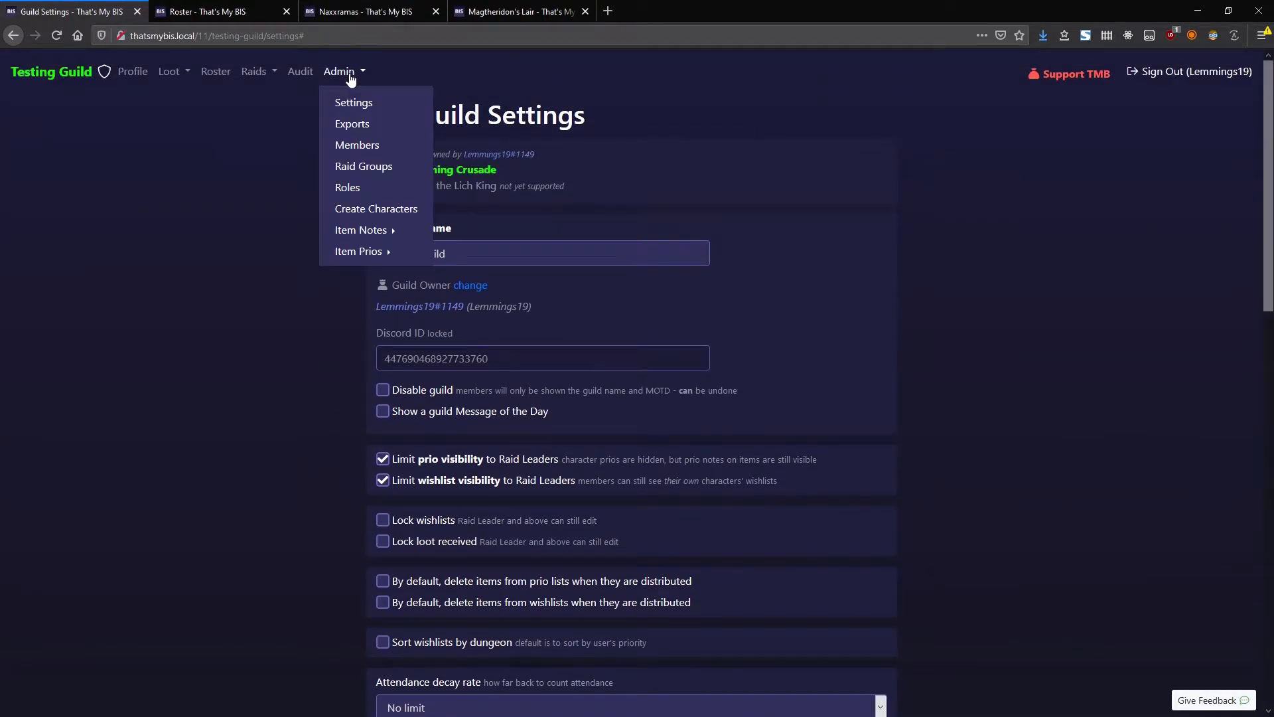
click(356, 174)
click(728, 316)
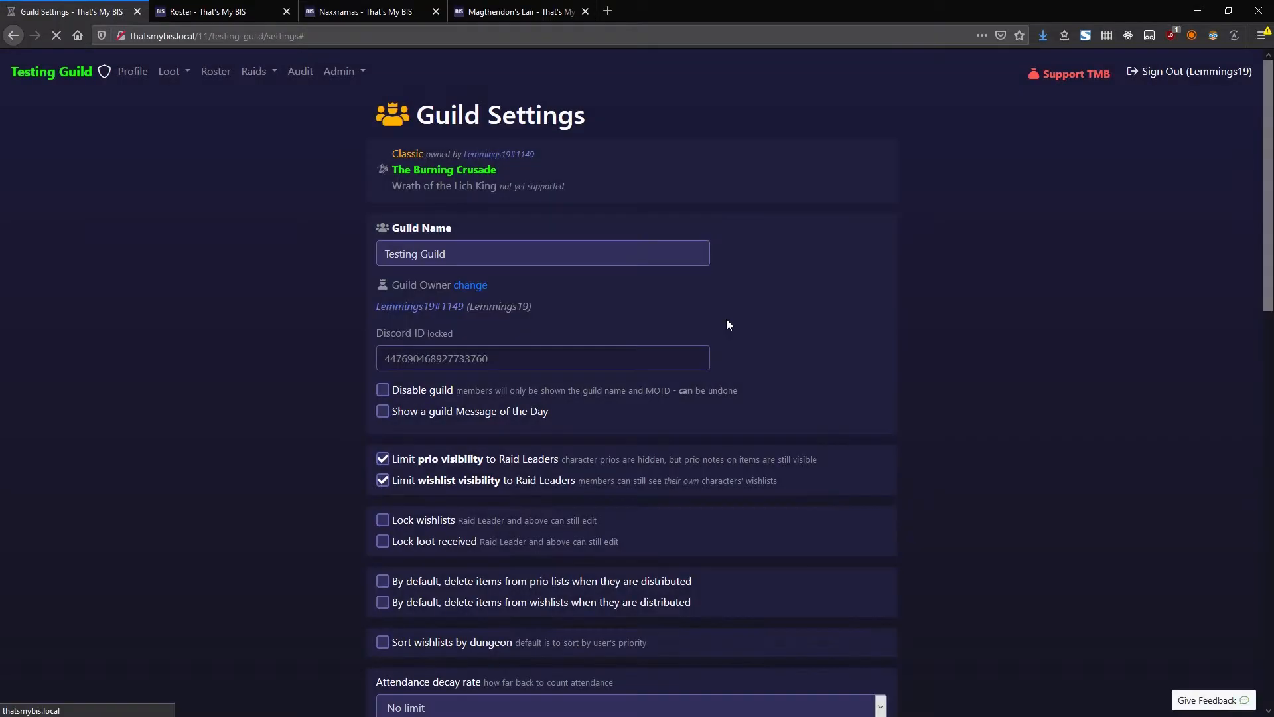
Create and save a raid group named Raid Group One linked to the Discord role Myth Raid.
click(467, 221)
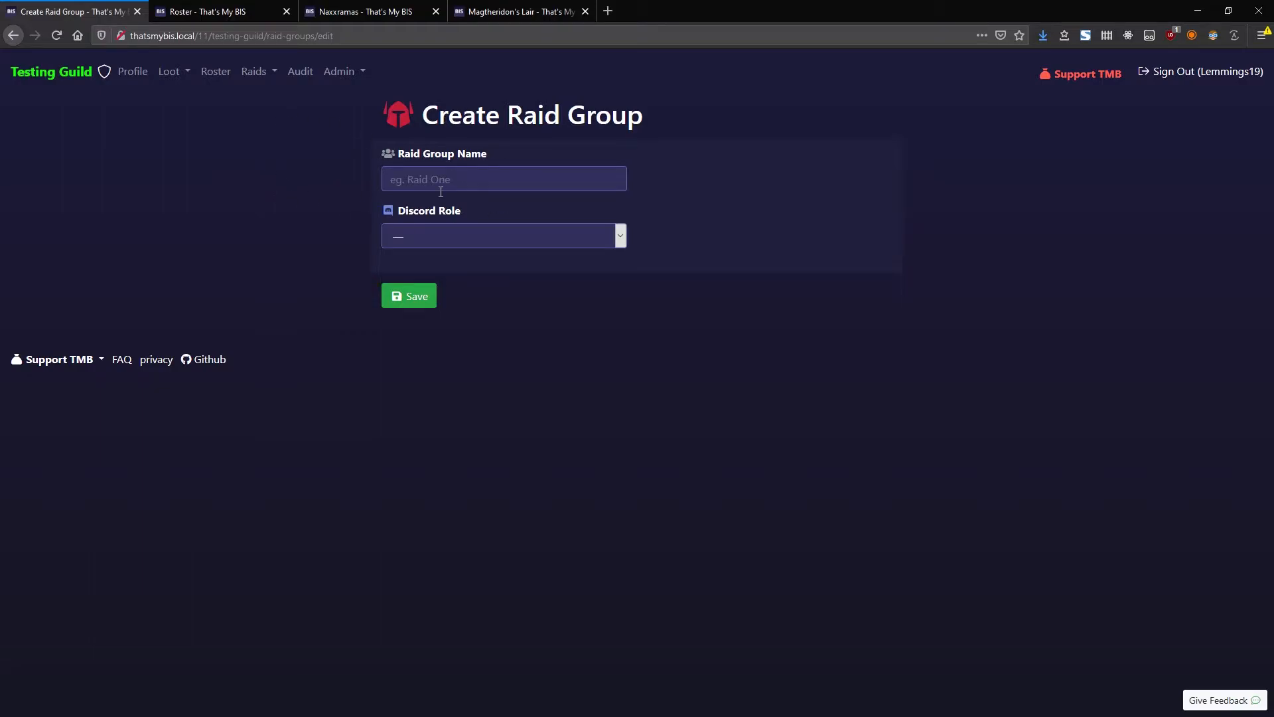
click(441, 191)
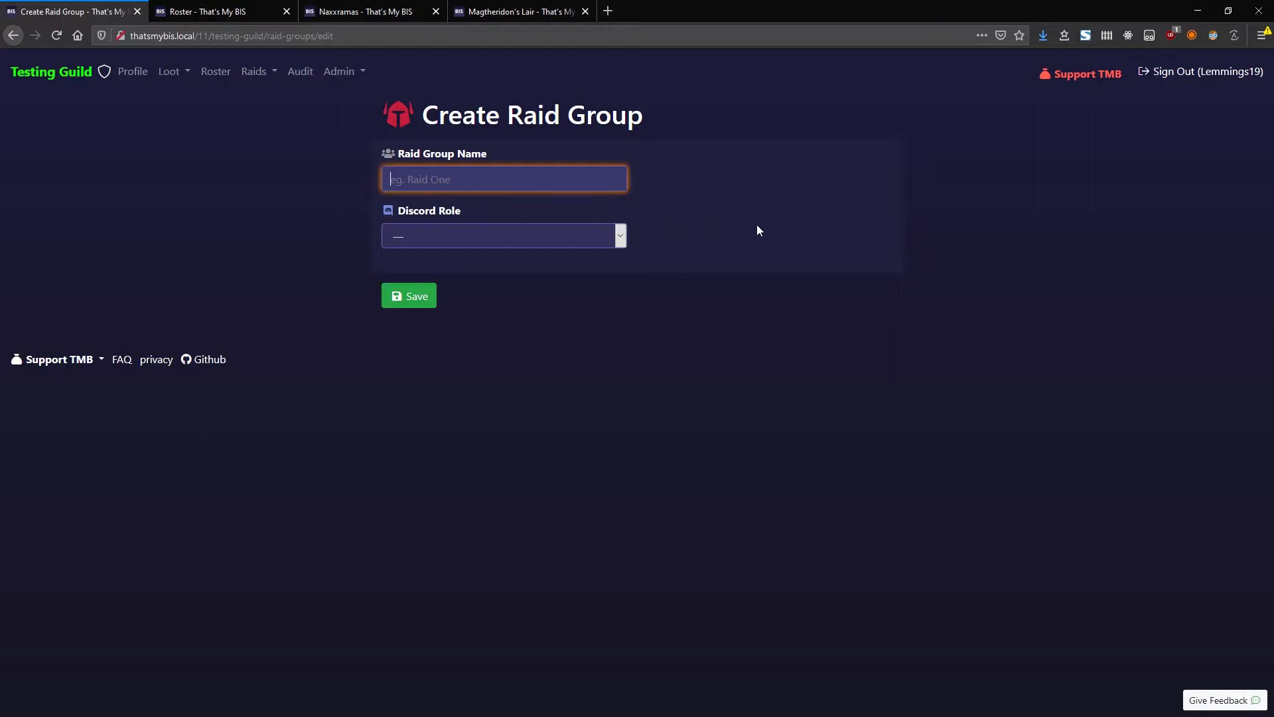
text(Raid Group One)
click(589, 238)
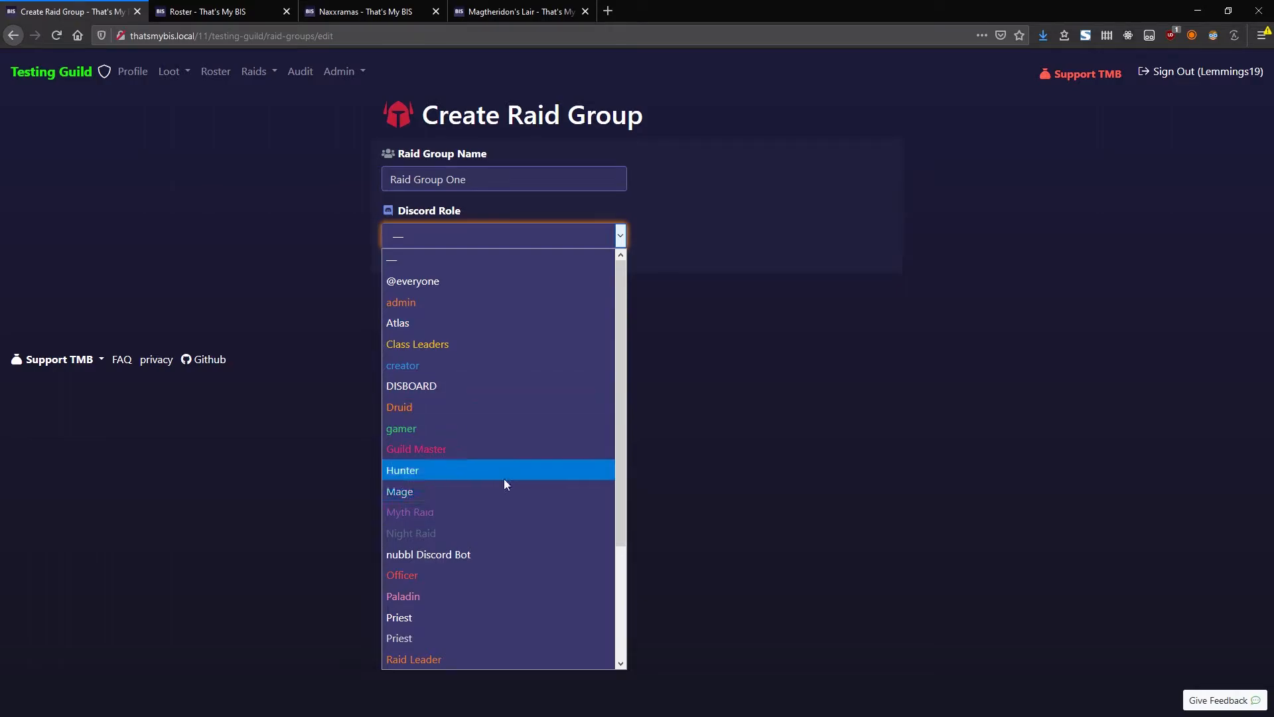
click(432, 512)
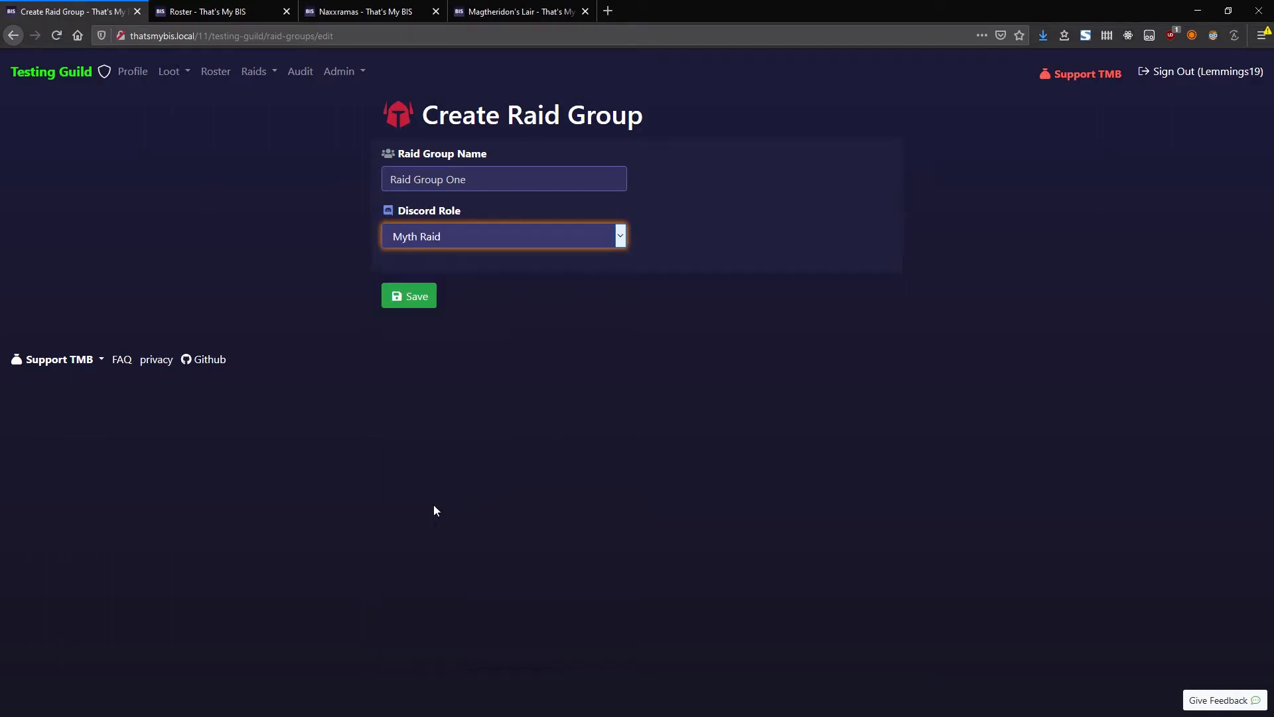
click(415, 296)
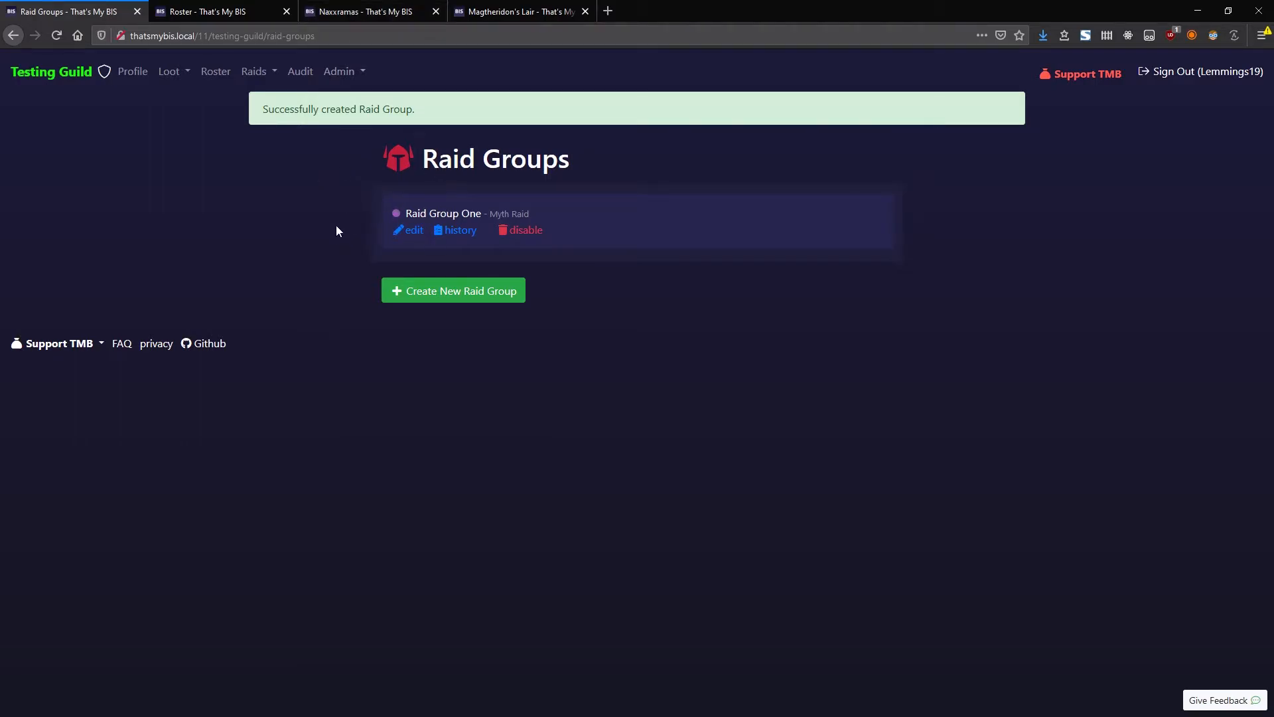
Switch to Beyond Repair's Naxxramas loot list and examine the Kiss of the Spider row and its note.
click(336, 13)
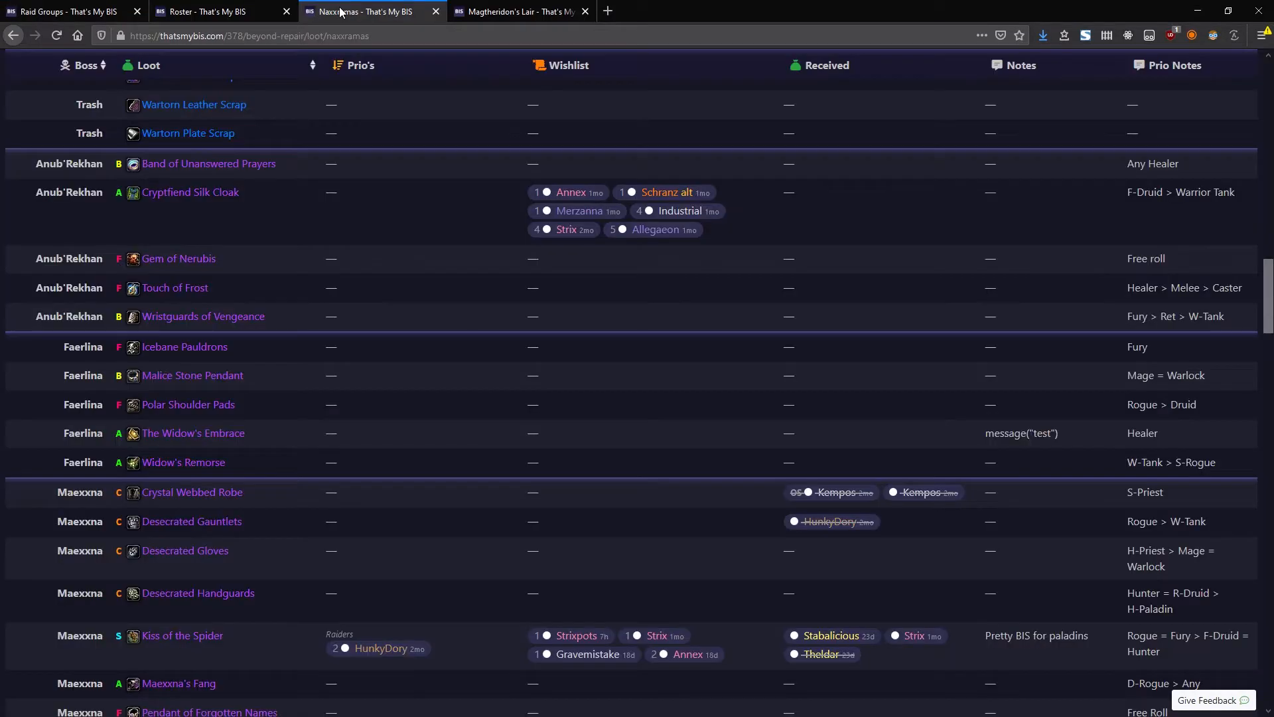
drag(1266, 297, 1240, 71)
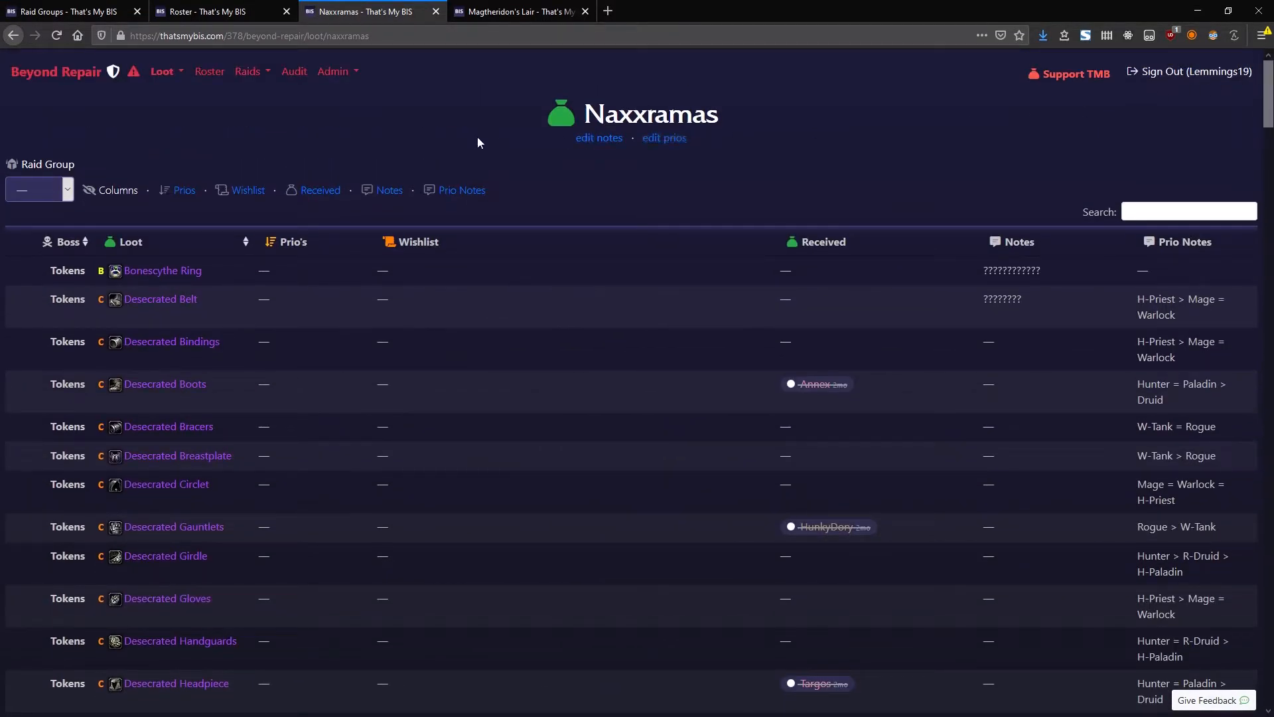
scroll(329, 254, down, 20)
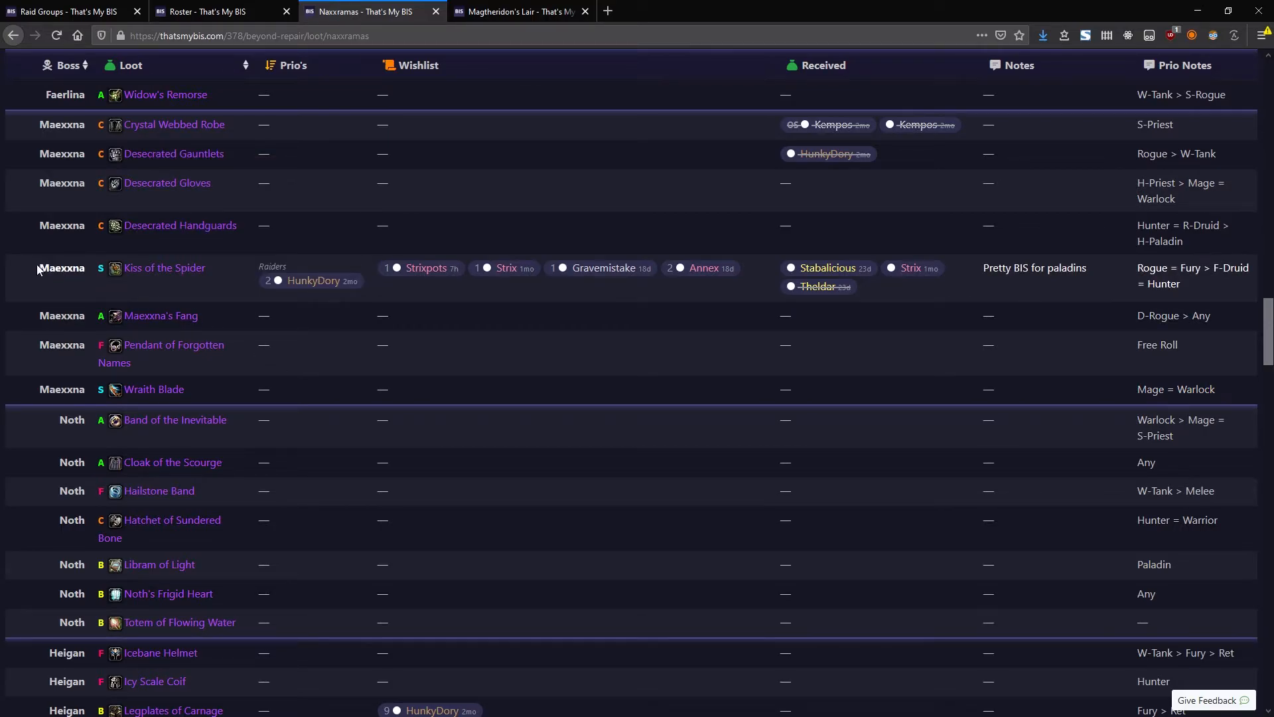
mouse_move(178, 272)
drag(983, 271, 1086, 273)
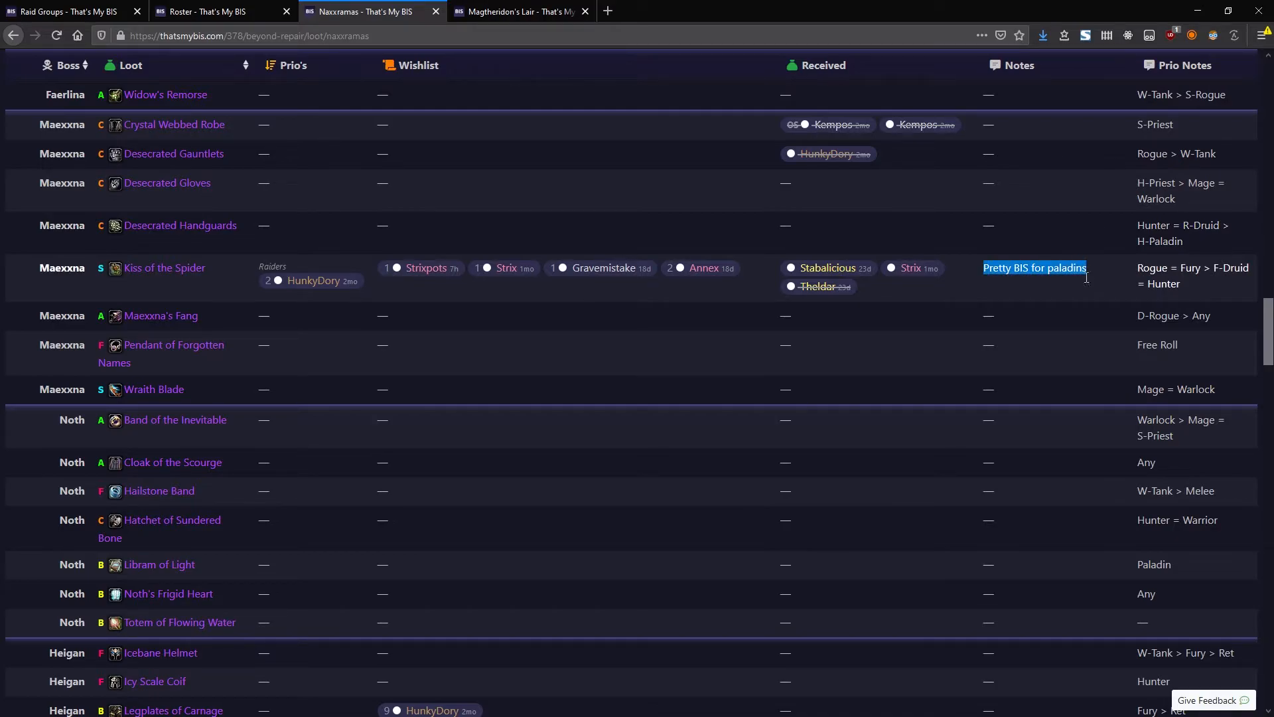
drag(984, 271, 1102, 267)
click(1102, 266)
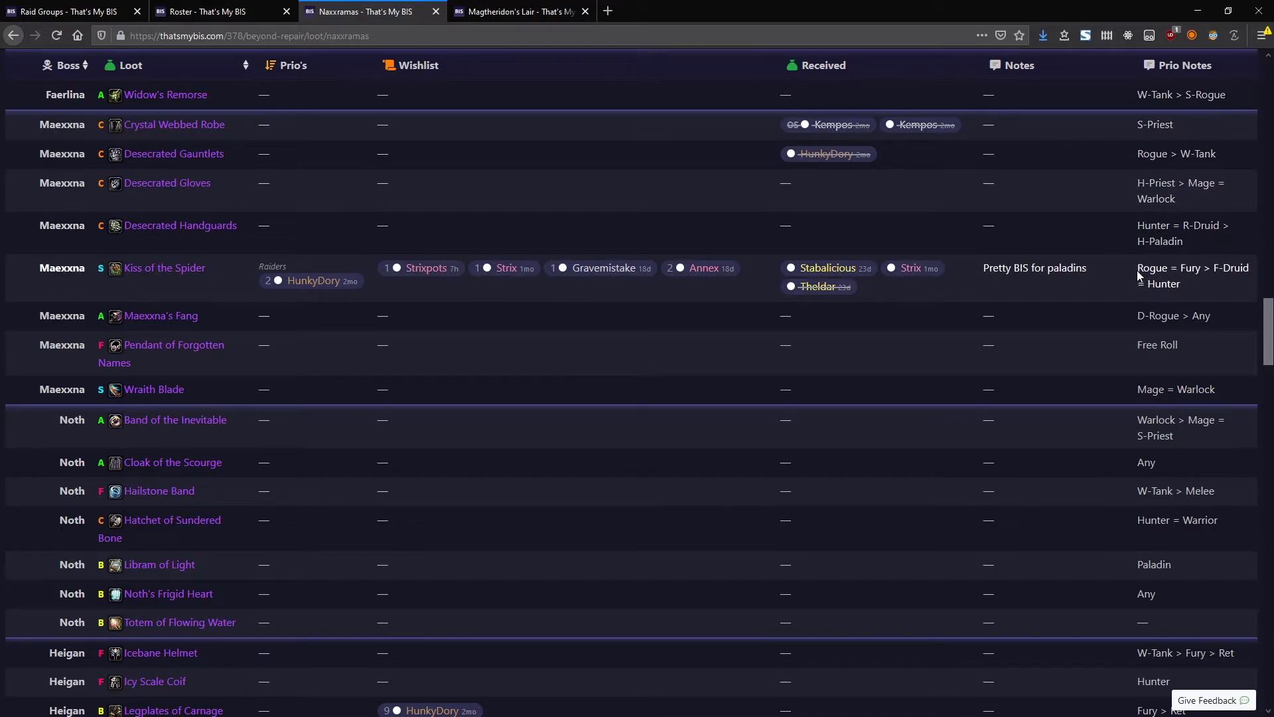
Examine the class priority note and the tier letter of Kiss of the Spider.
drag(1137, 269, 1191, 298)
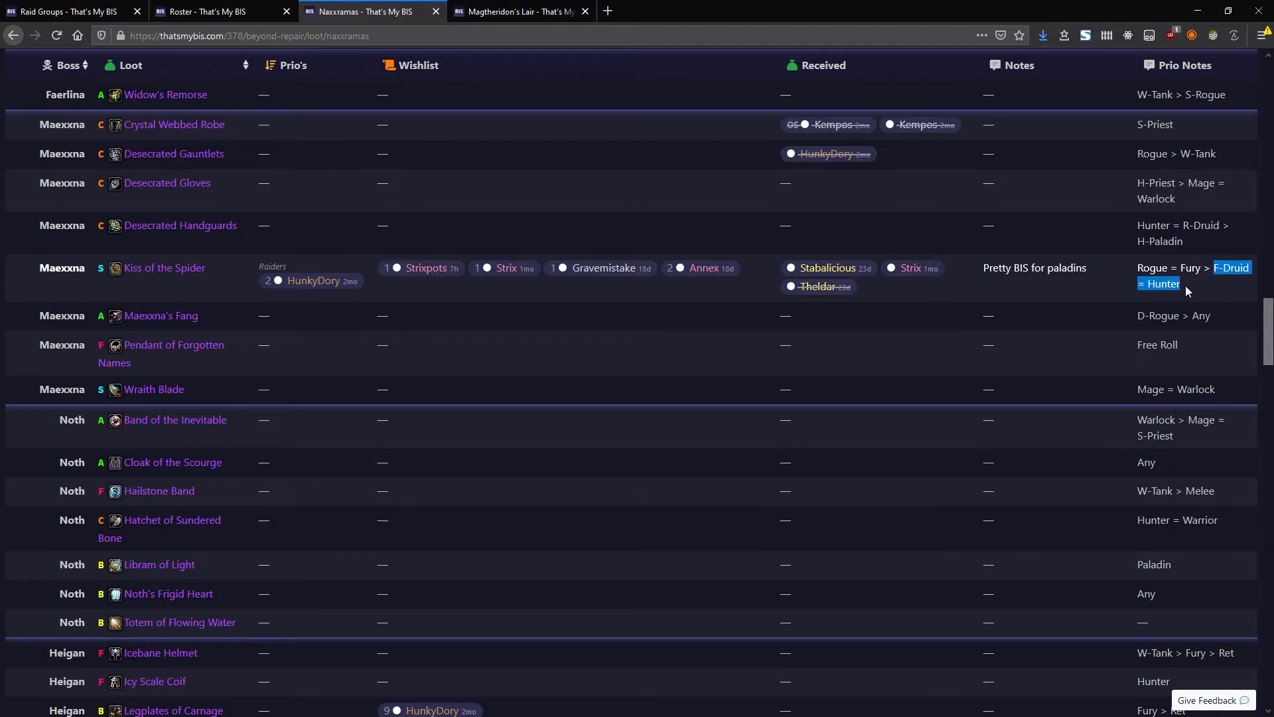
click(1185, 285)
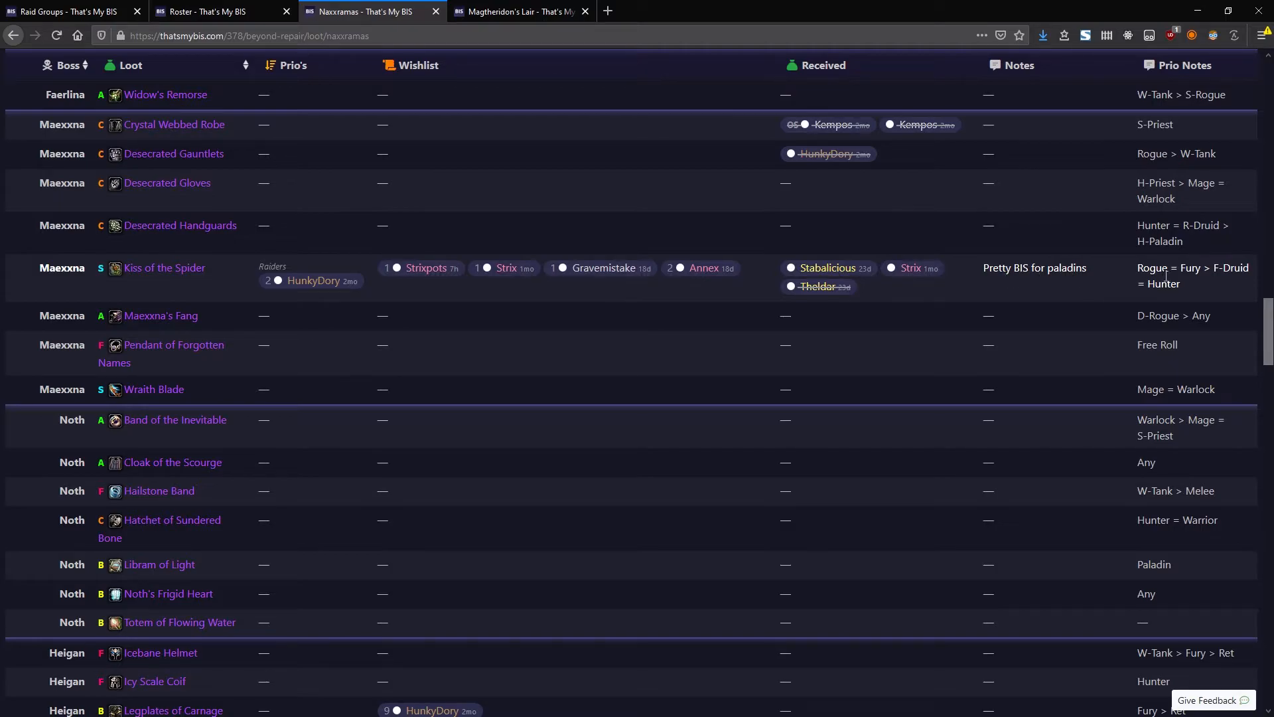
drag(1215, 270, 1217, 282)
click(1197, 289)
double_click(108, 274)
click(109, 277)
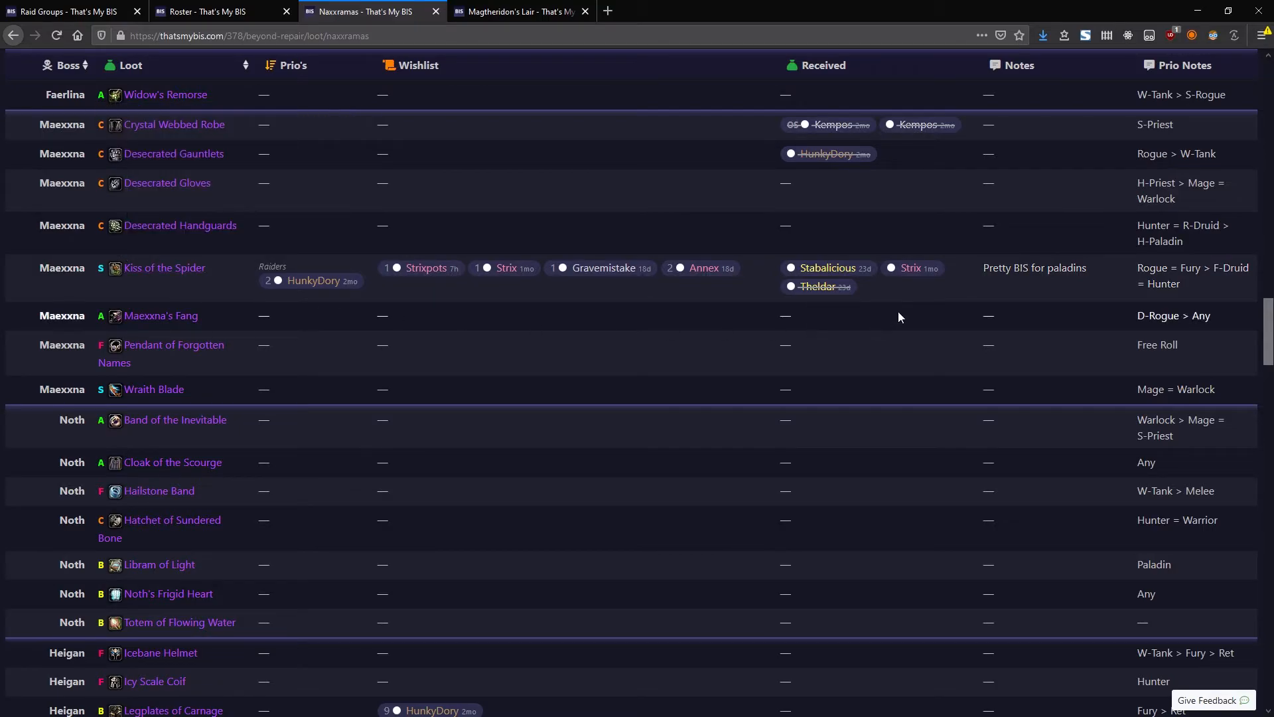
mouse_move(150, 275)
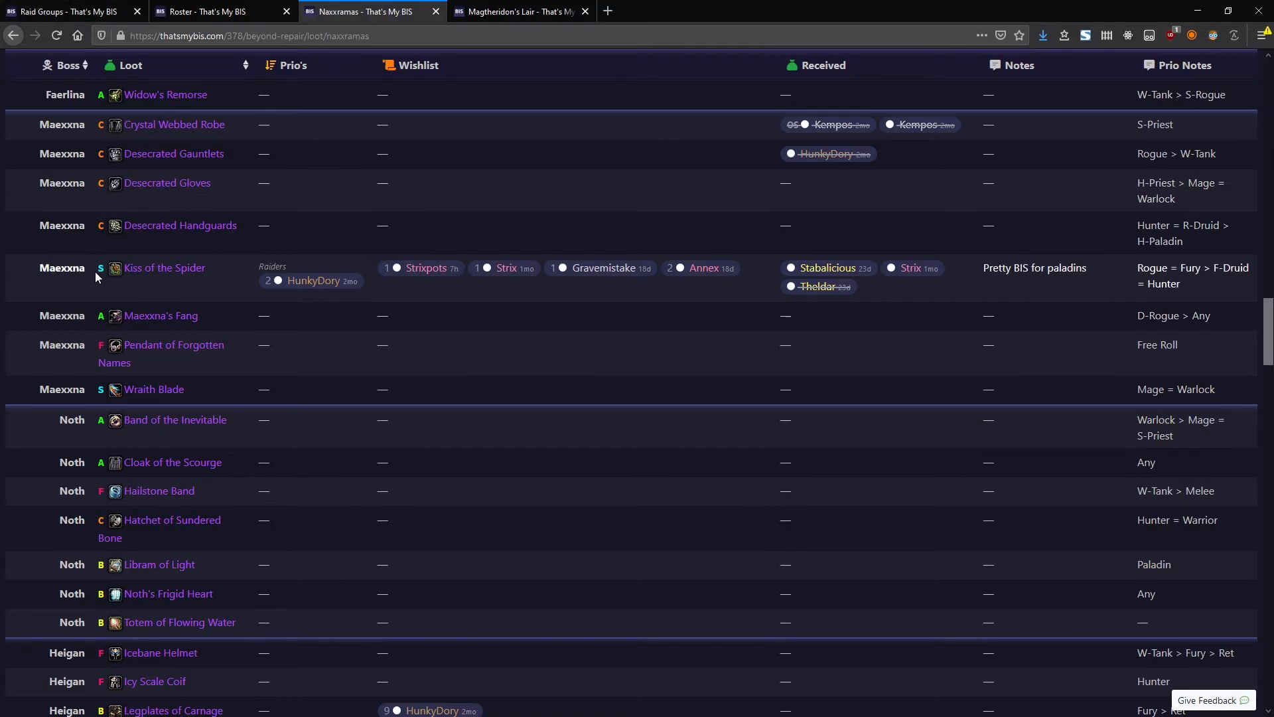
Return to Testing Guild and open its item notes for Gruul's Lair.
click(66, 8)
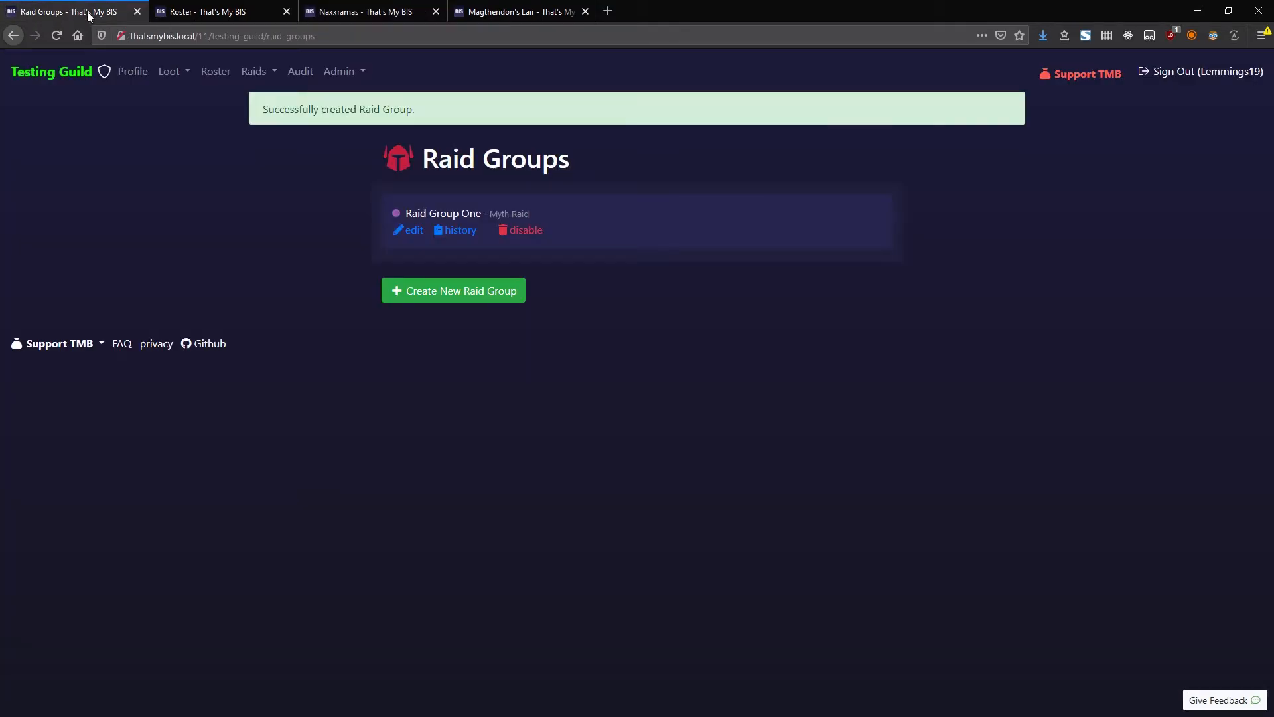
click(364, 74)
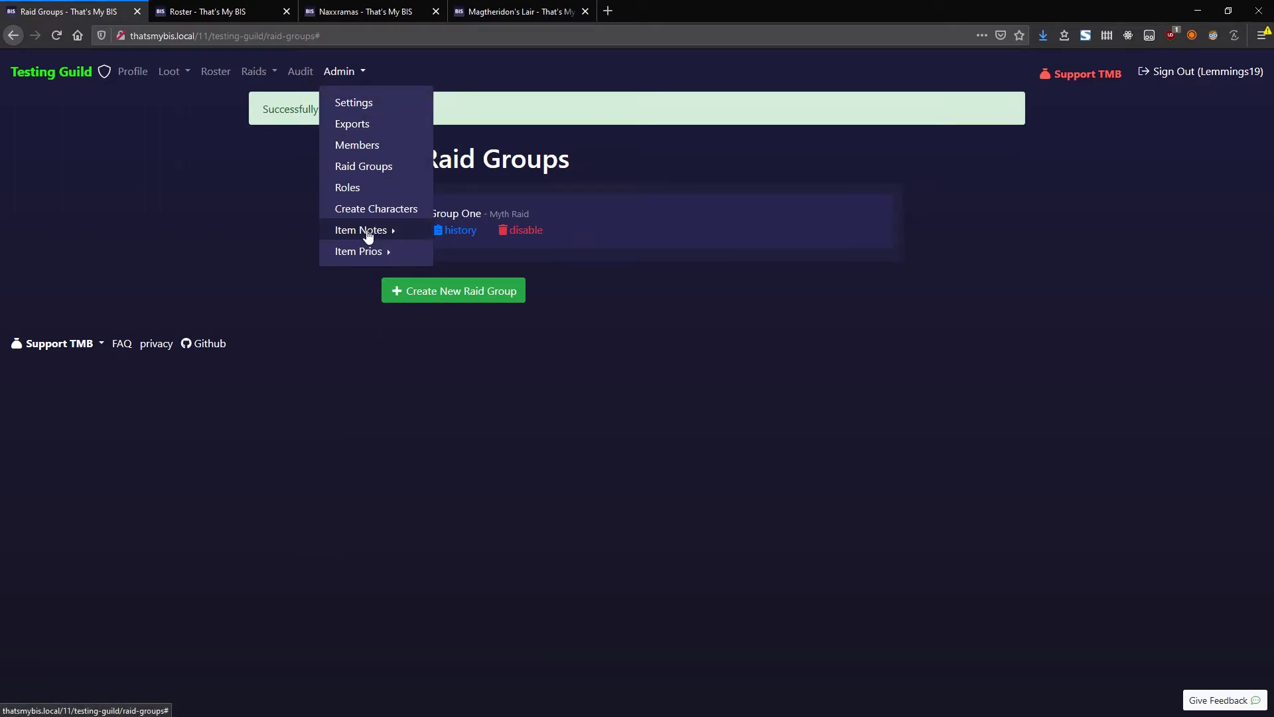
click(368, 233)
click(341, 72)
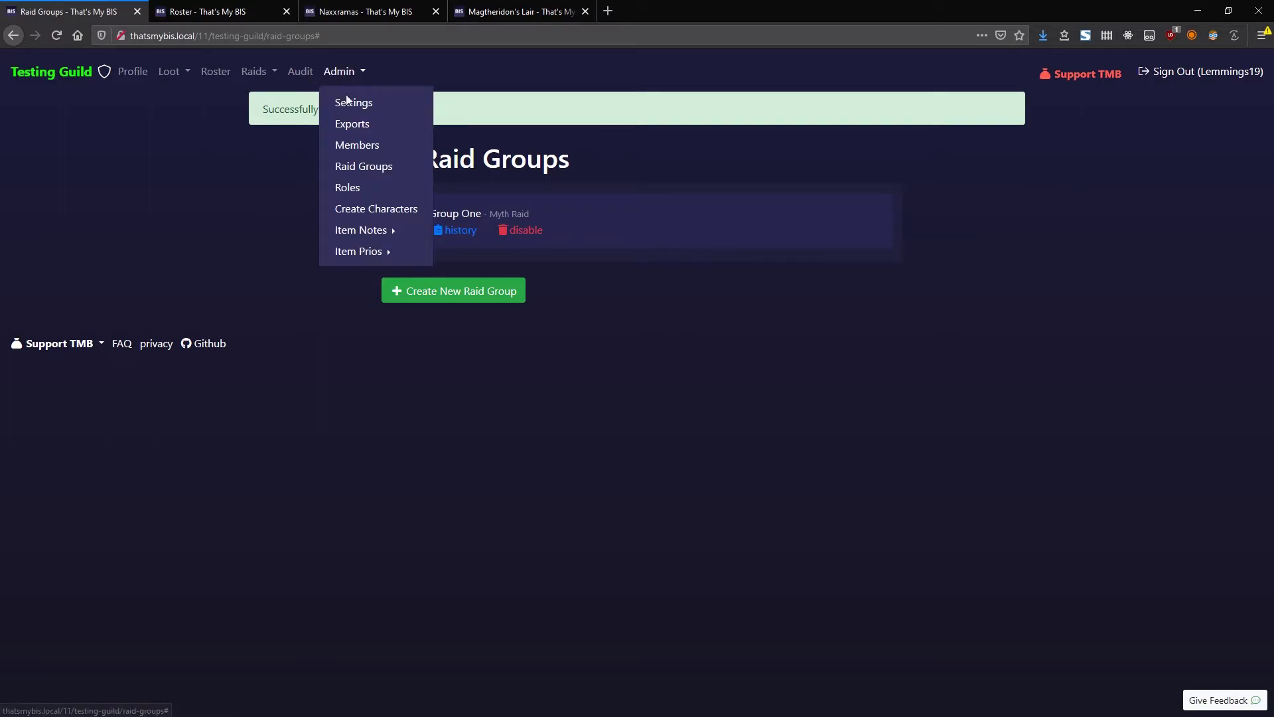
mouse_move(375, 238)
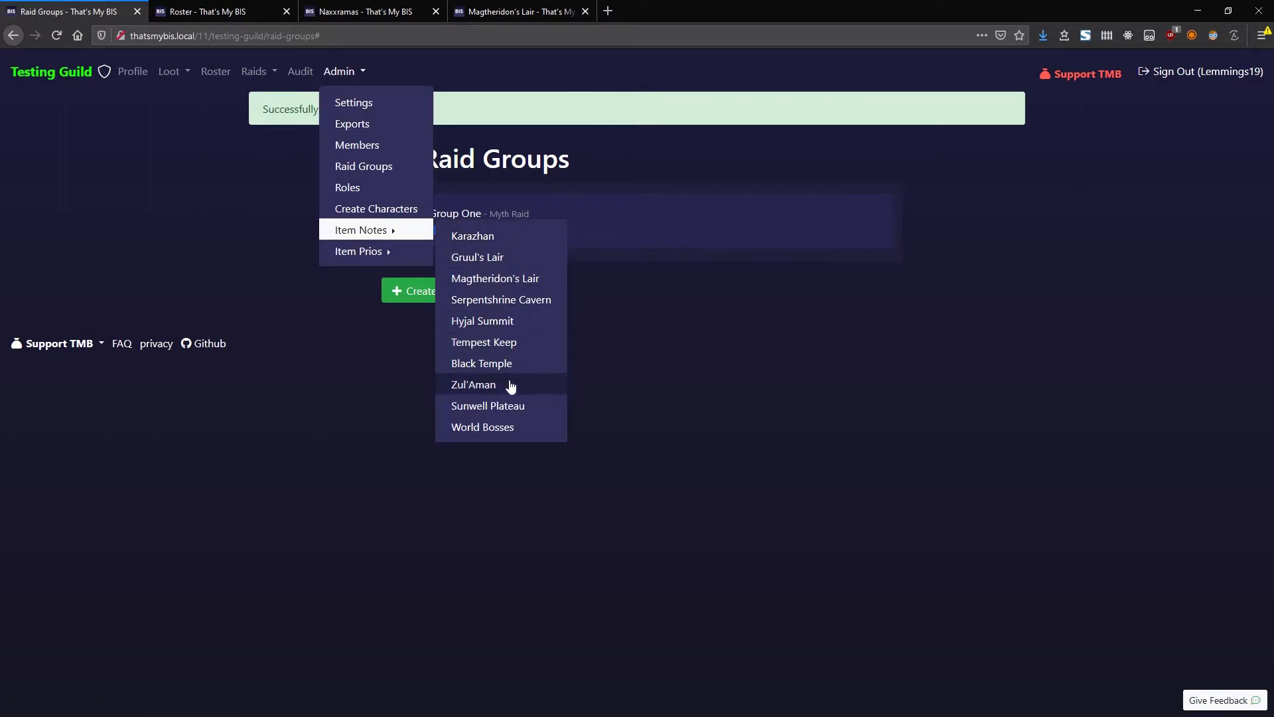
click(491, 259)
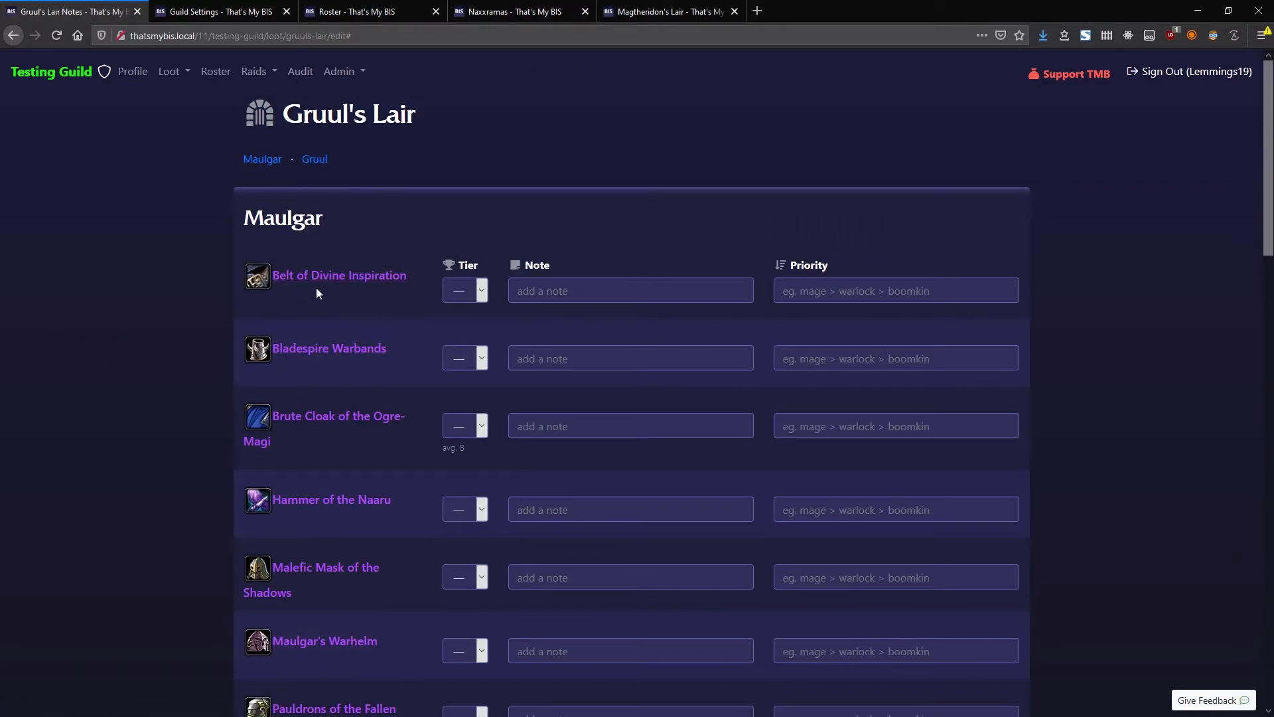
Review the tier, note and priority fields of Belt of Divine Inspiration and set its tier to F.
click(481, 290)
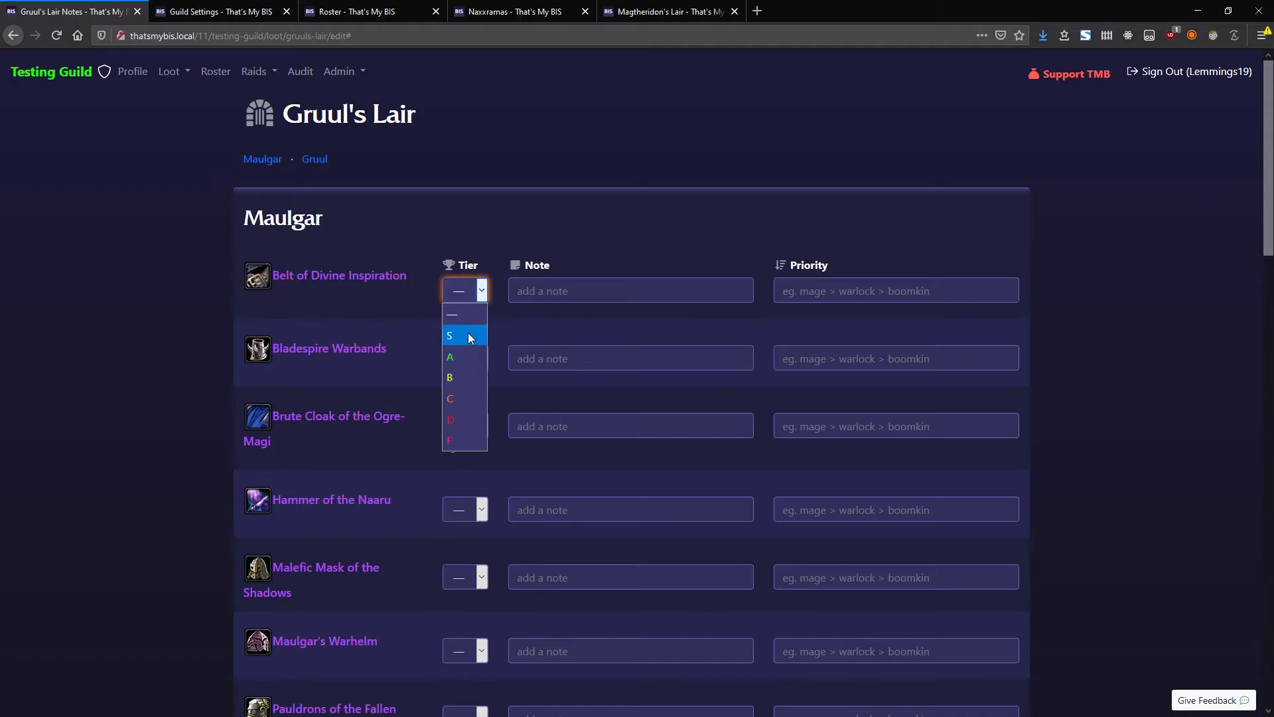
click(577, 291)
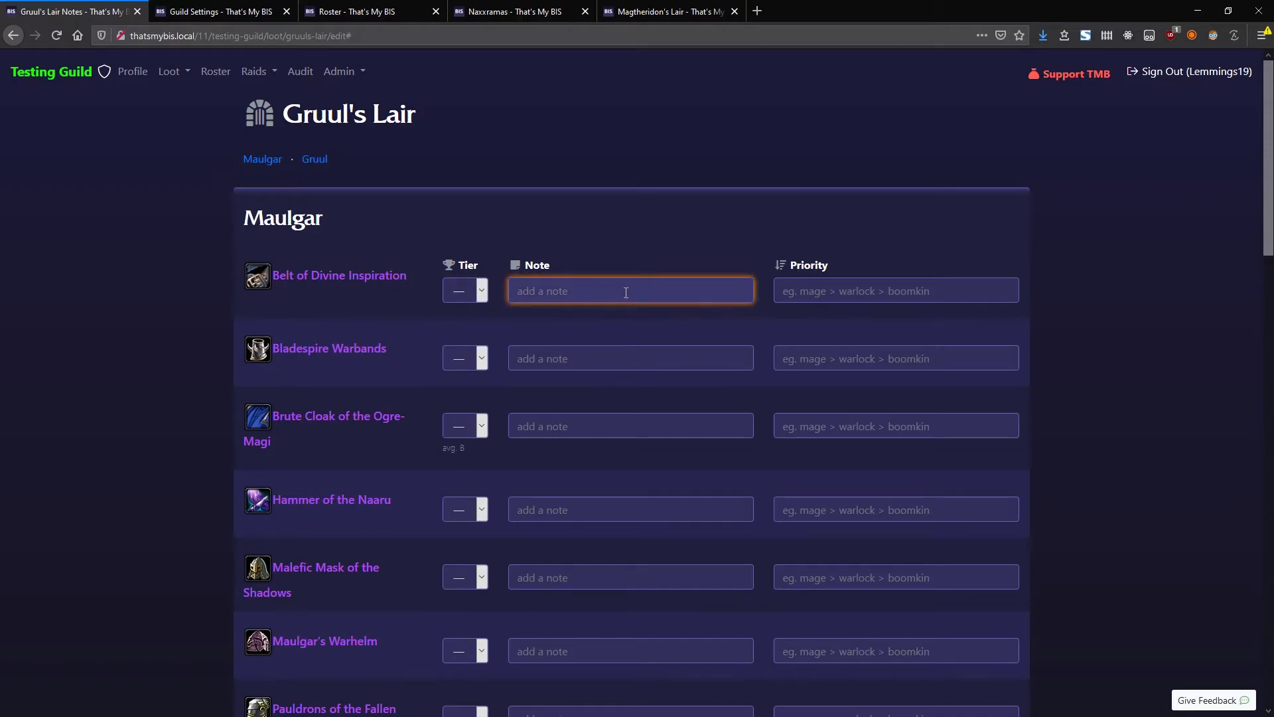
click(809, 300)
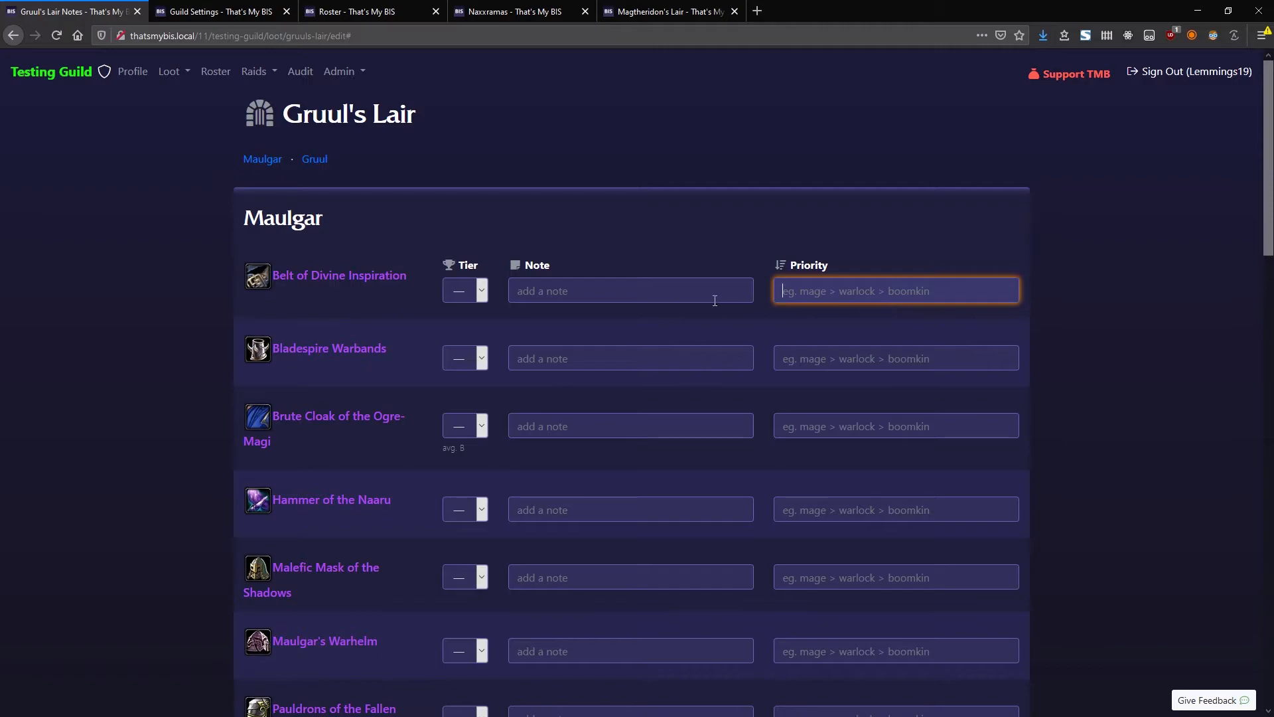
click(465, 292)
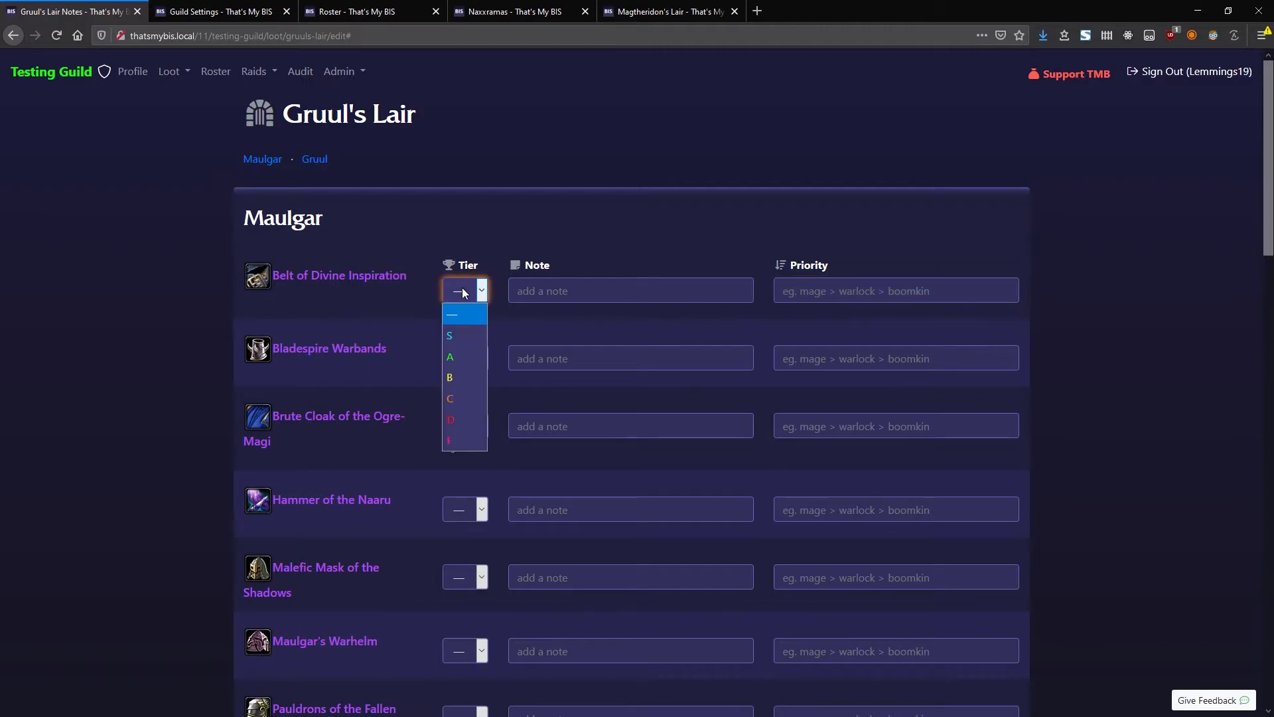
click(454, 443)
click(590, 290)
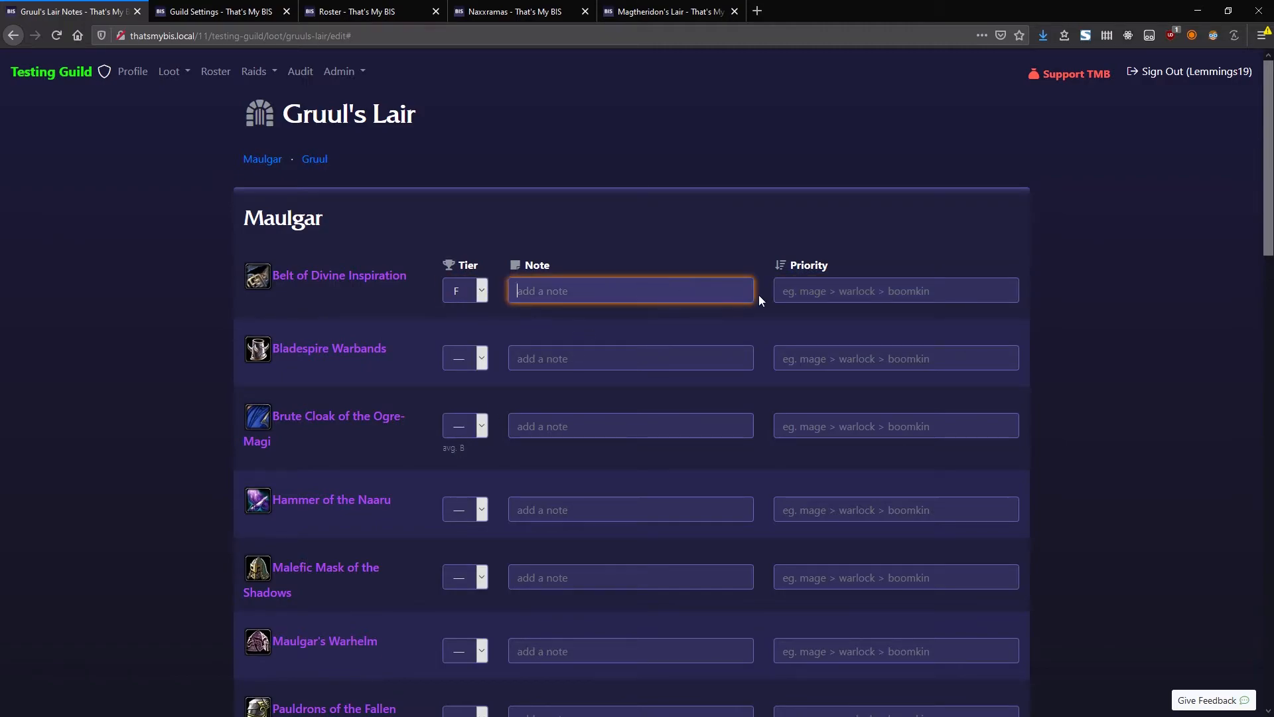
click(823, 298)
click(690, 297)
click(855, 293)
click(663, 294)
Clear the tier of Belt of Divine Inspiration and look through the other Gruul's Lair items.
click(464, 296)
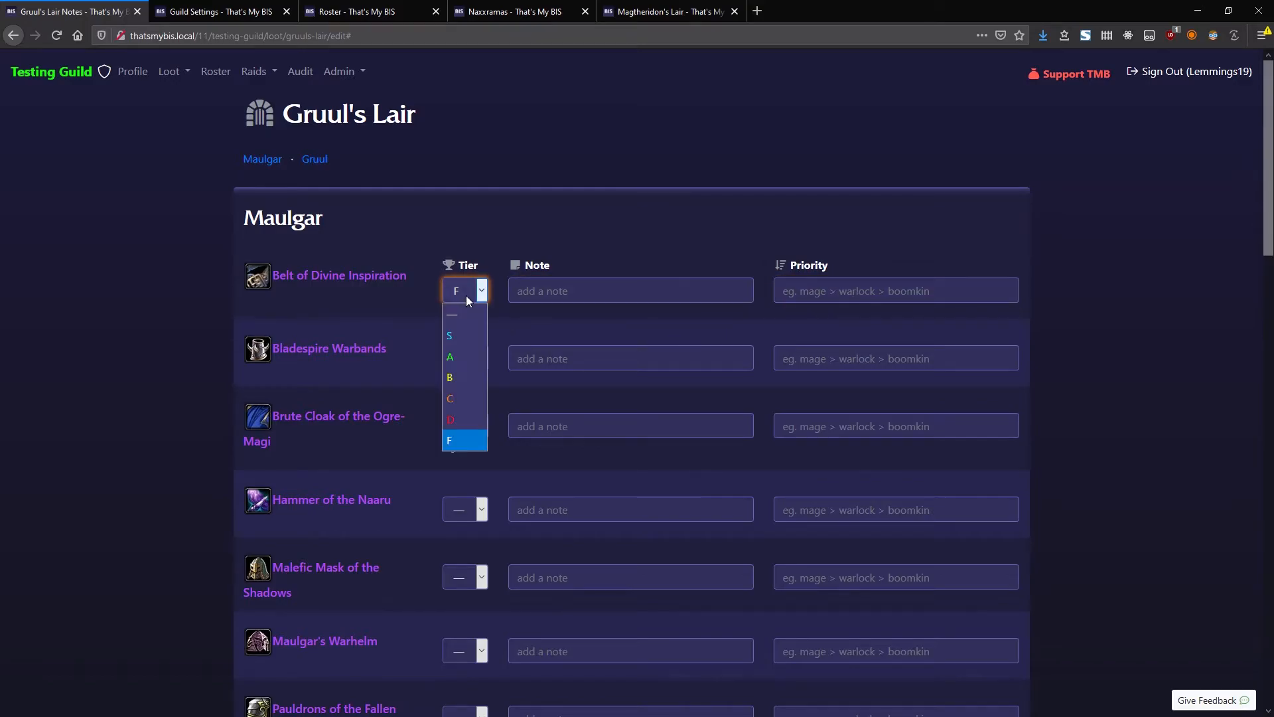
click(570, 320)
scroll(896, 484, down, 5)
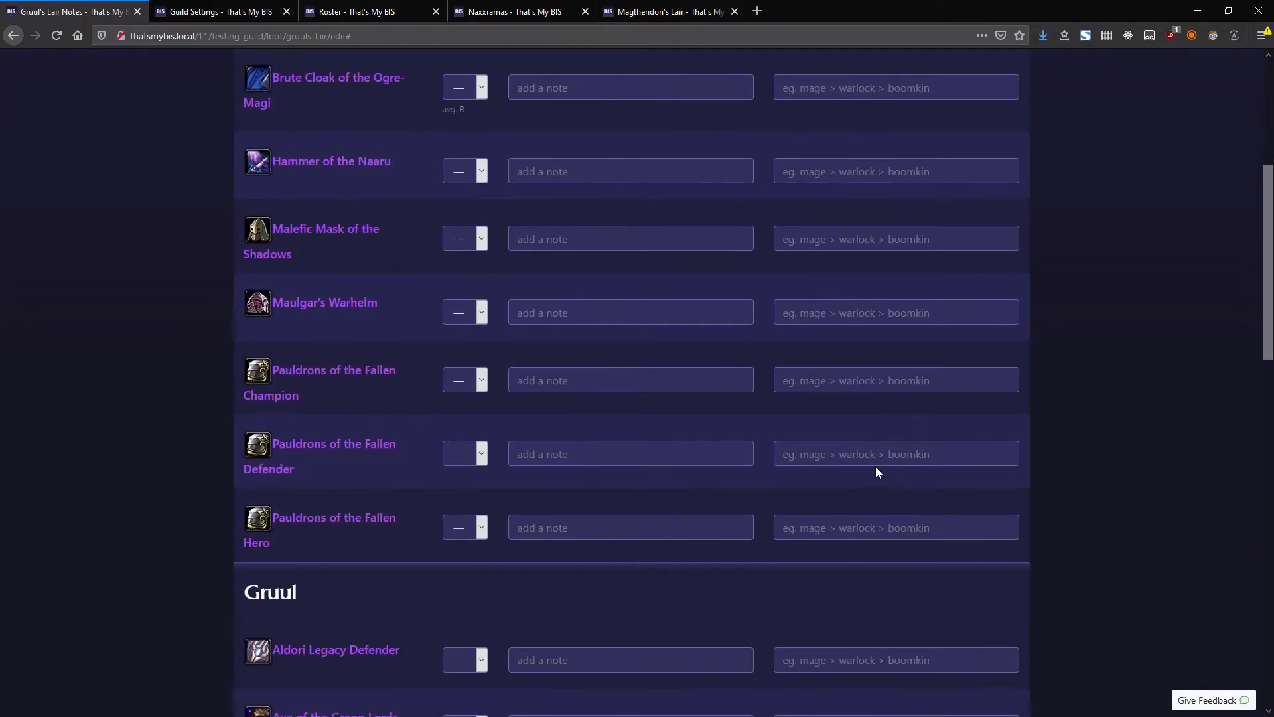
scroll(874, 470, up, 4)
click(478, 226)
click(472, 243)
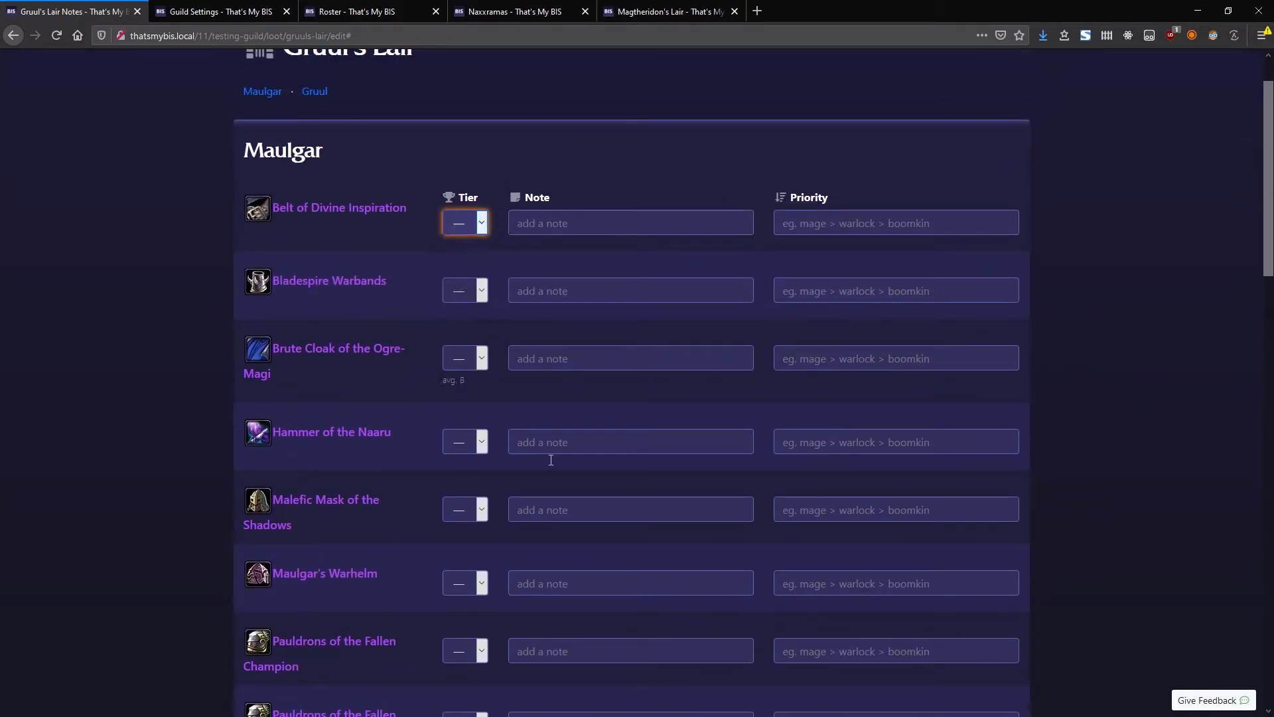
scroll(556, 460, down, 7)
scroll(558, 460, up, 7)
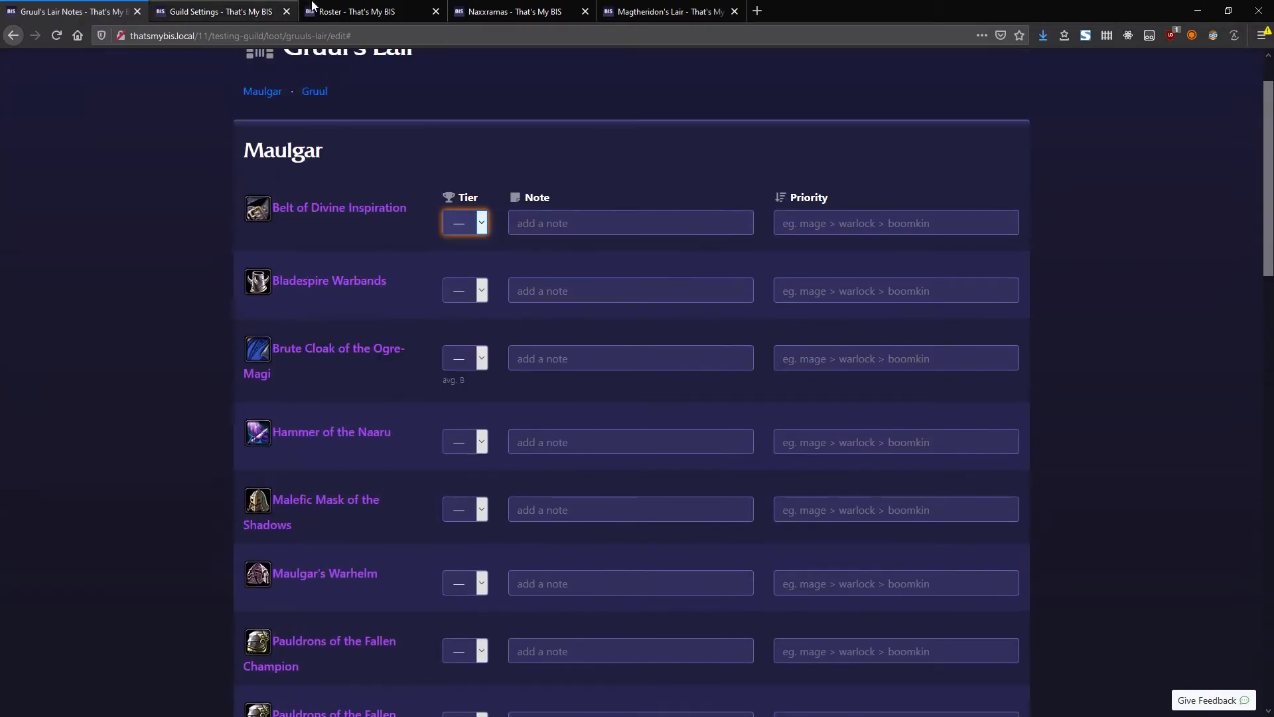
Switch to the Beyond Repair guild and open its item notes for Naxxramas.
click(486, 5)
click(337, 71)
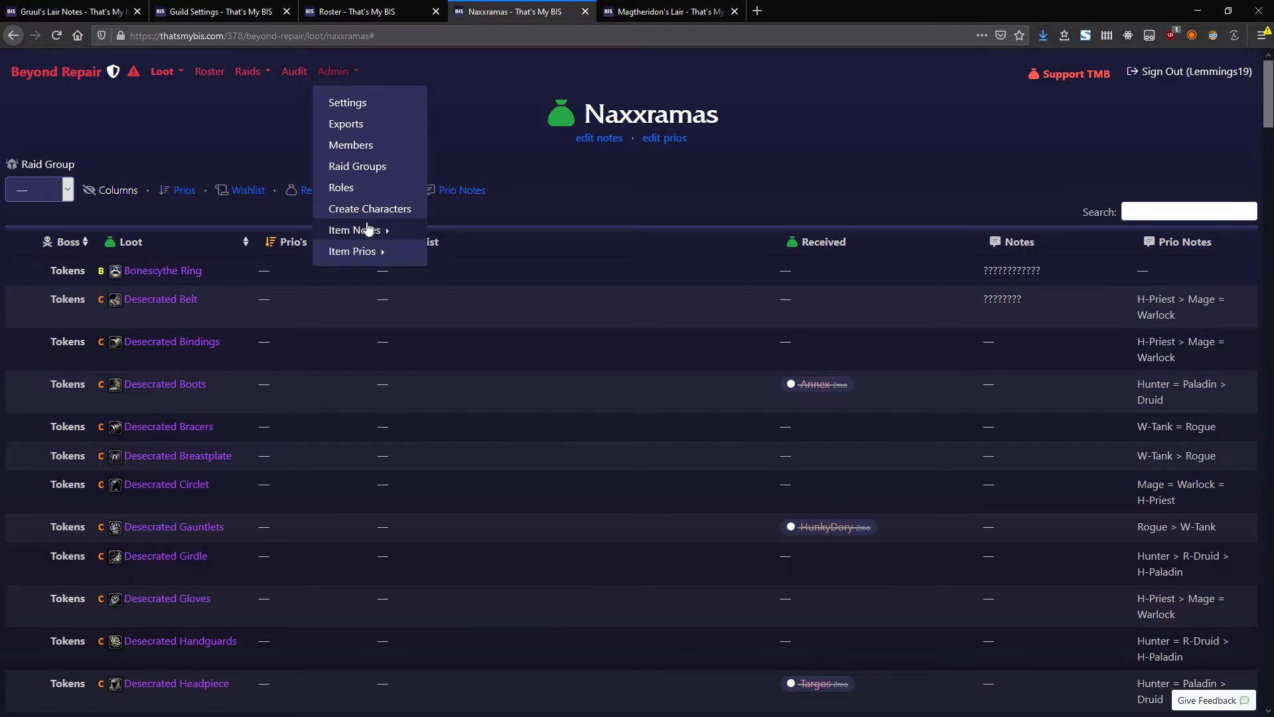
click(354, 229)
click(496, 385)
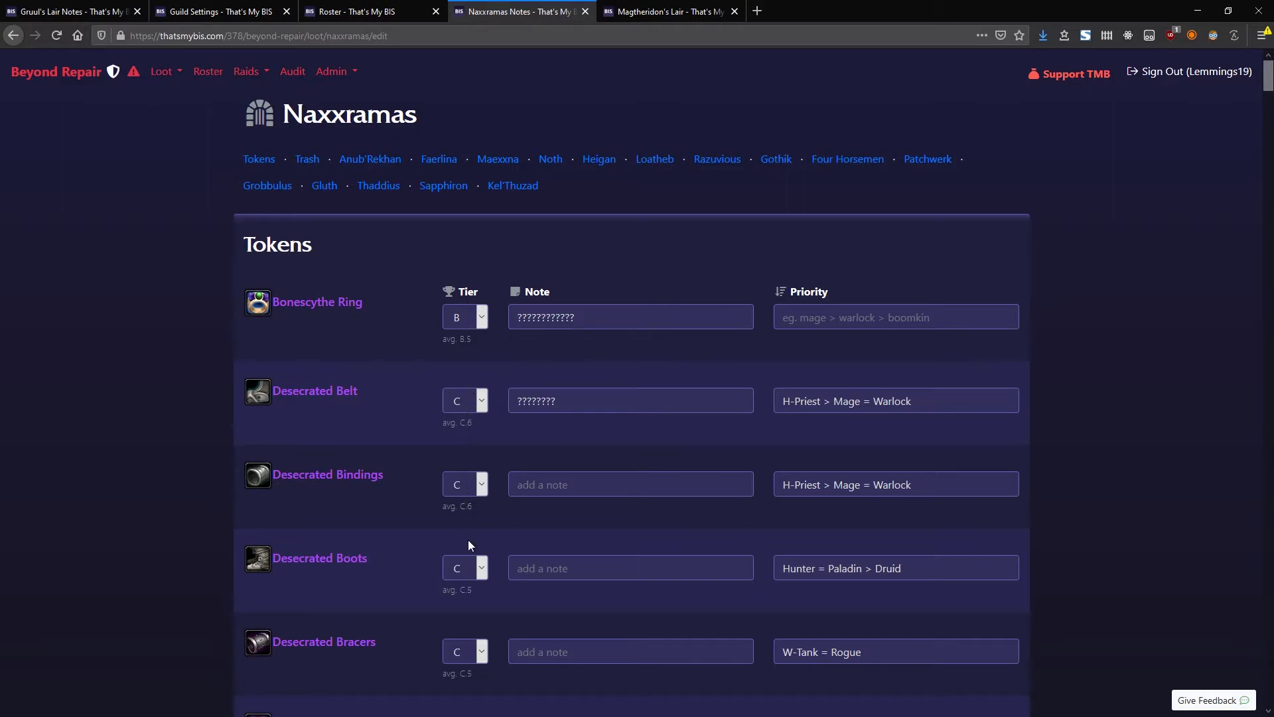
Examine how notes and priorities are filled in for the Naxxramas token items, including Desecrated Leggings.
scroll(860, 383, down, 5)
scroll(834, 537, up, 2)
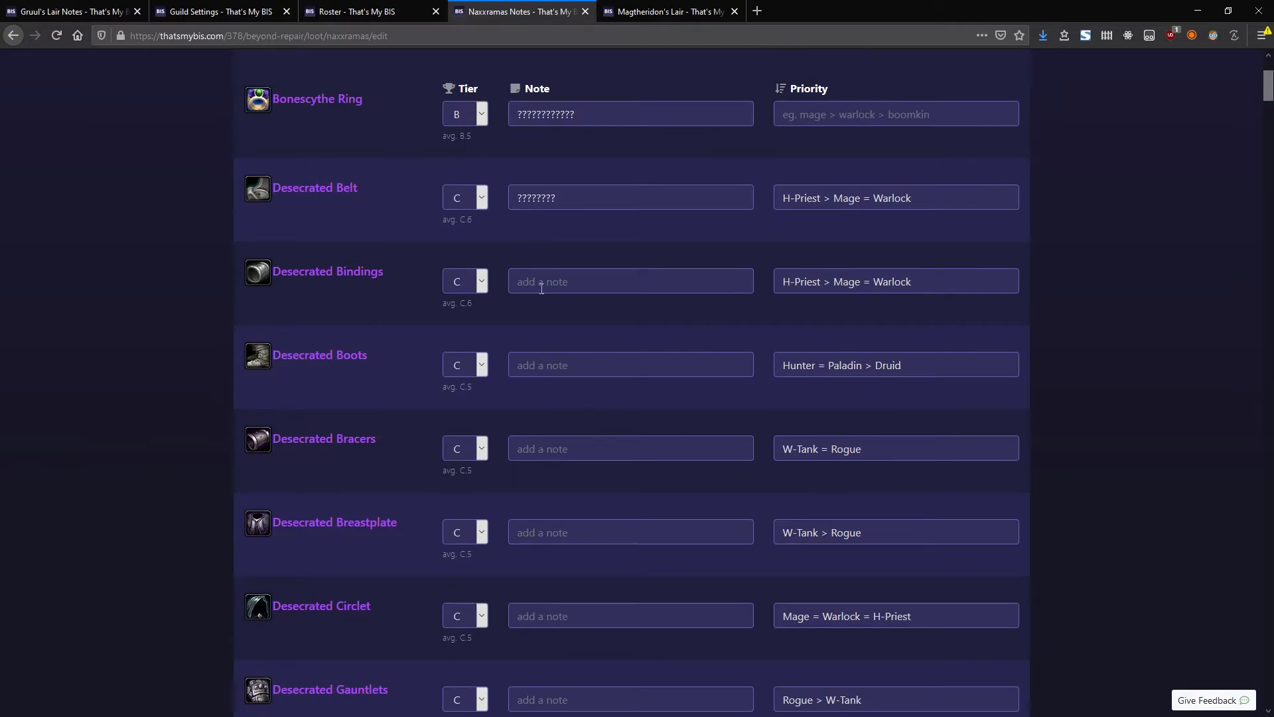
scroll(544, 305, down, 14)
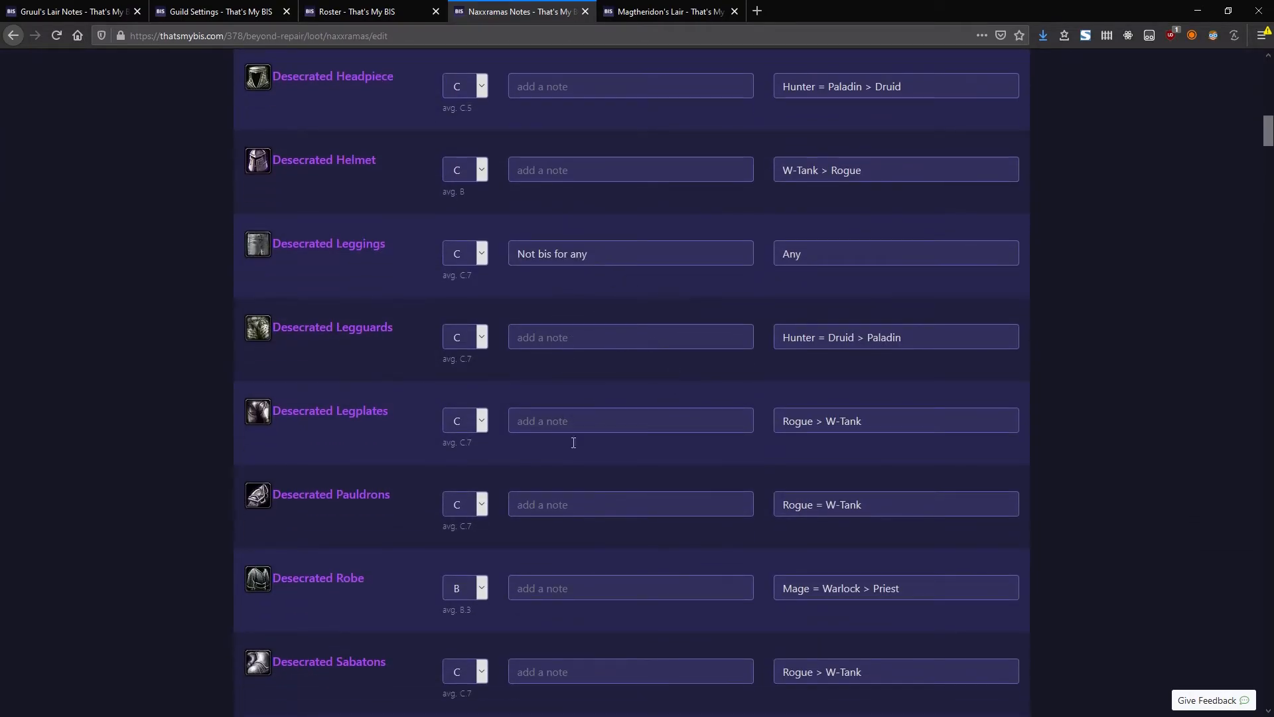
drag(515, 263, 583, 265)
click(626, 263)
click(840, 255)
click(612, 280)
scroll(523, 209, up, 12)
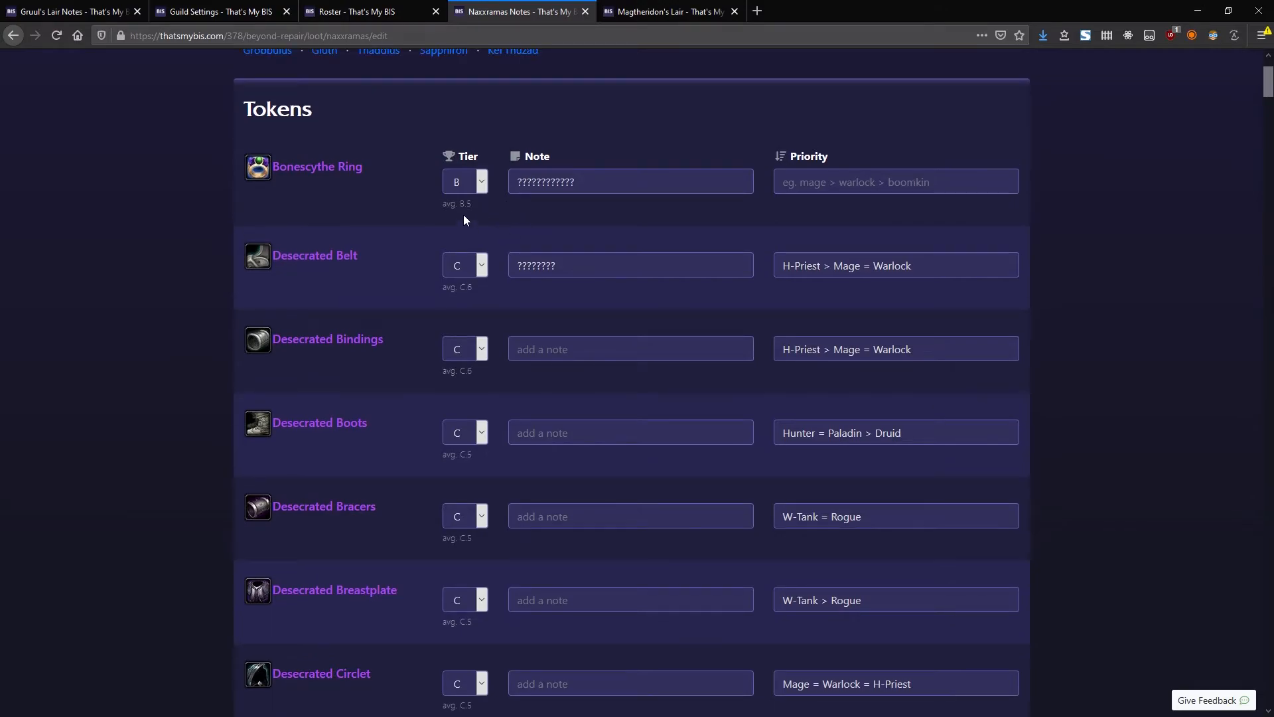
Examine the average tiers under Bonescythe Ring and Desecrated Belt and the tier options available for the belt.
double_click(465, 207)
double_click(463, 206)
click(474, 212)
drag(463, 211, 458, 206)
click(459, 286)
drag(460, 288, 475, 294)
drag(473, 298, 473, 287)
click(472, 289)
click(477, 269)
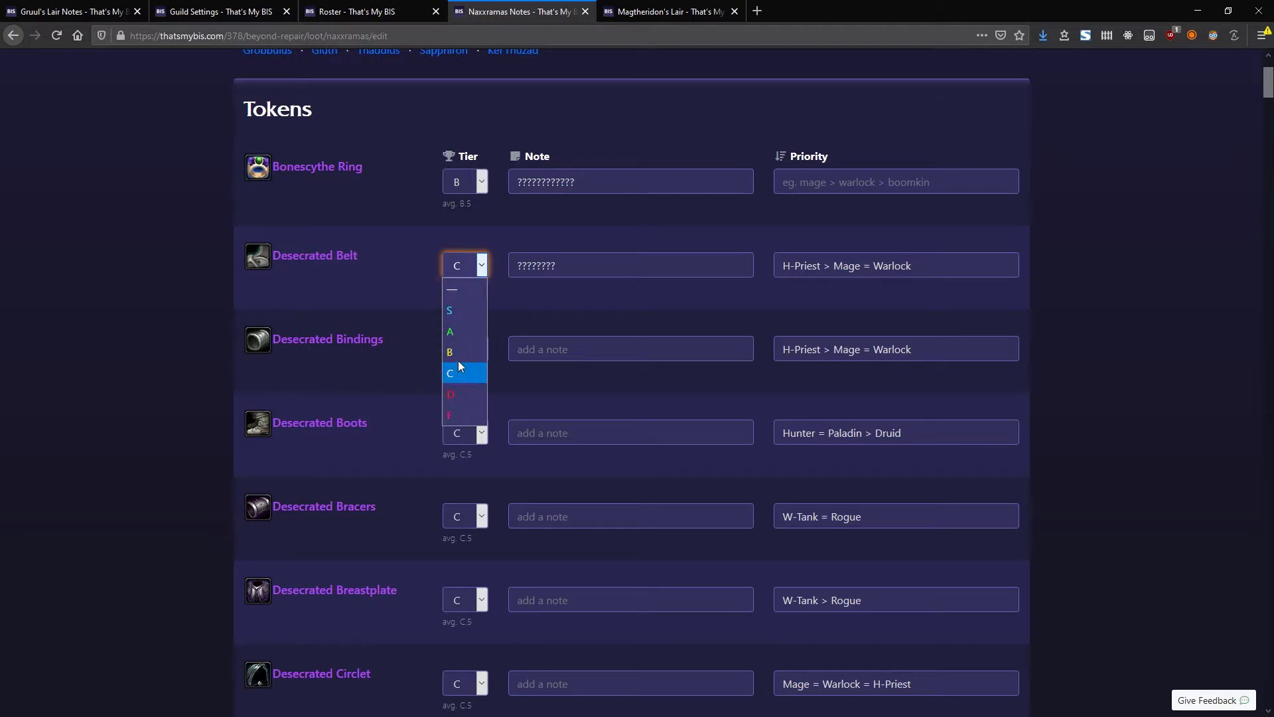
click(481, 266)
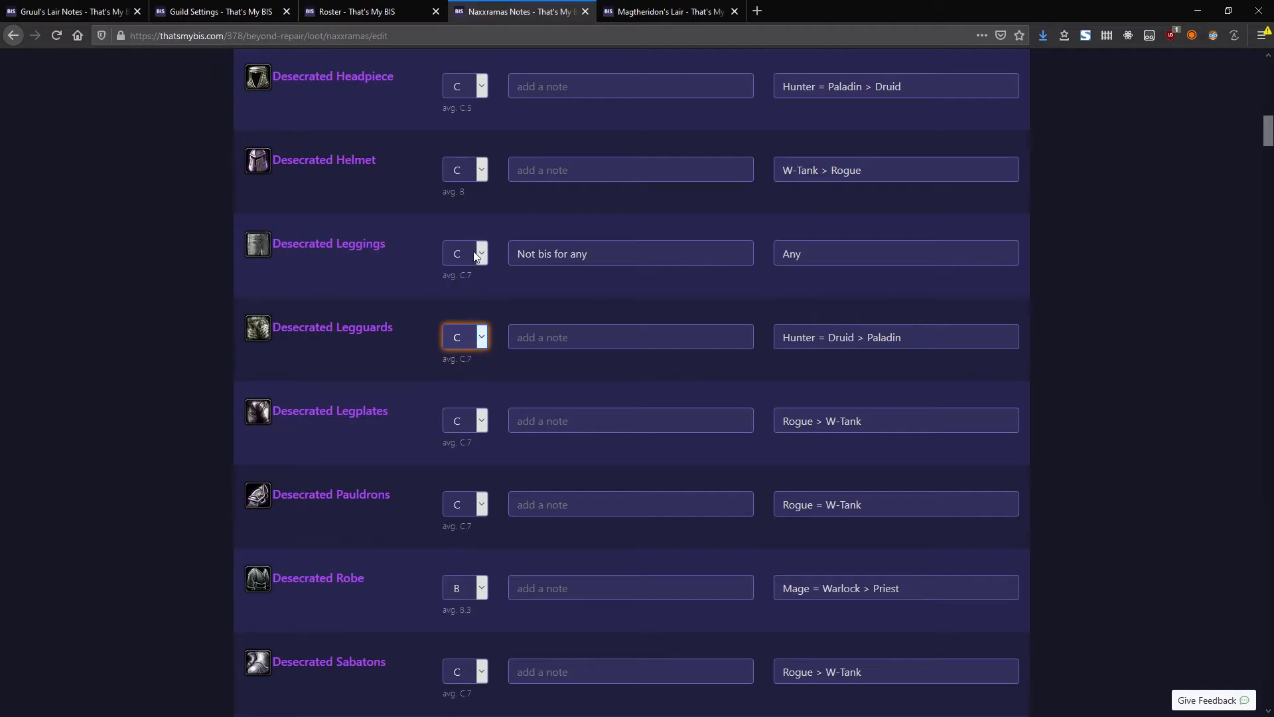
Compare the average tier of Desecrated Leggings with its tier options, and look over the remaining Naxxramas tokens.
double_click(474, 282)
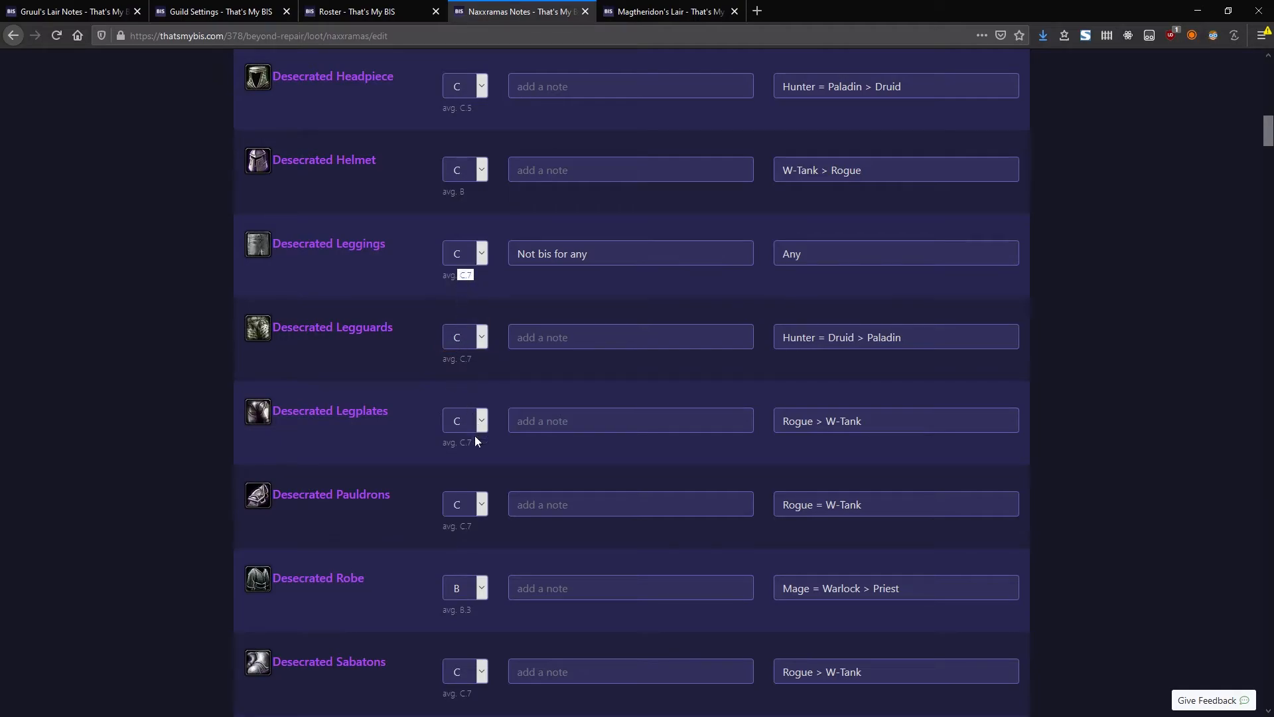
click(469, 252)
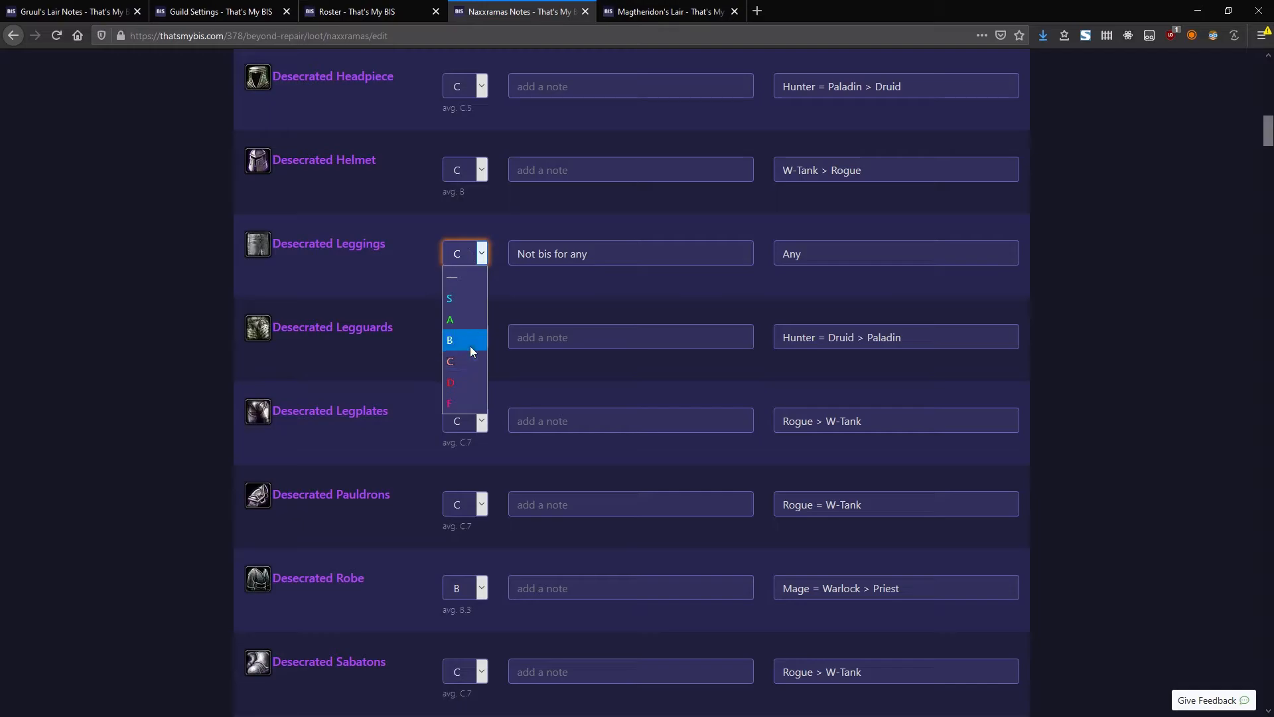
click(465, 253)
click(472, 273)
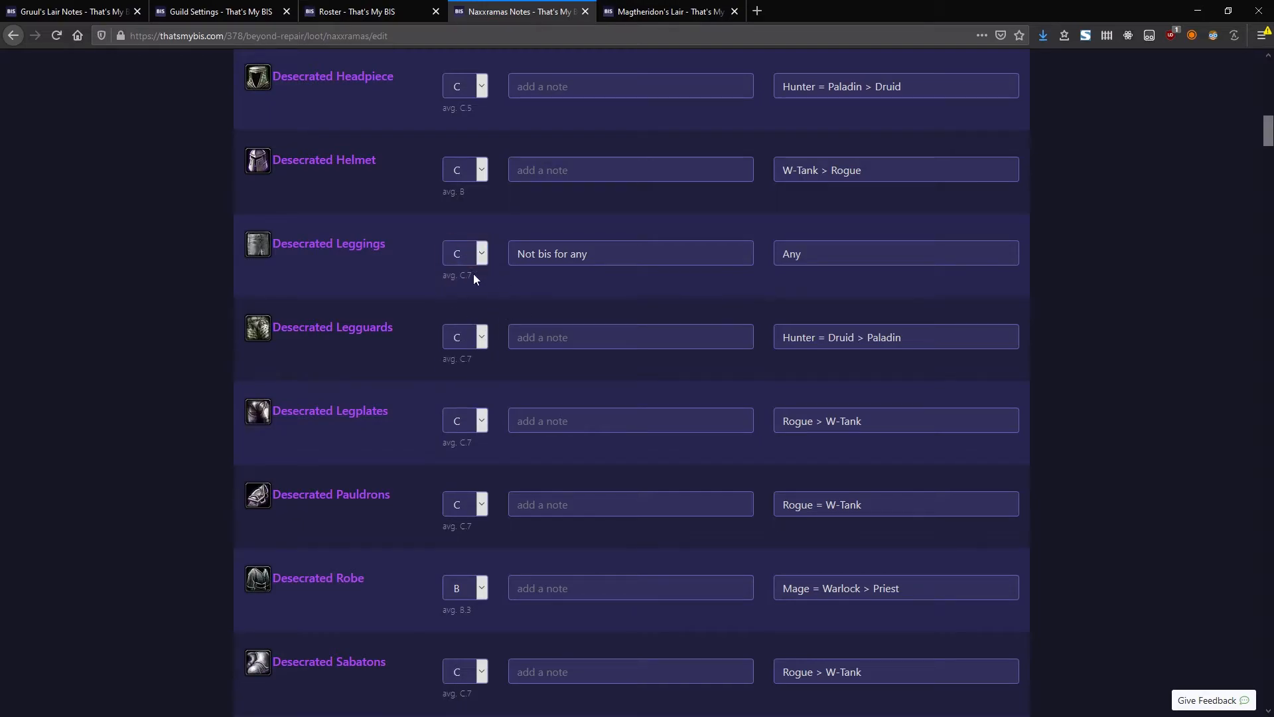
scroll(507, 300, down, 5)
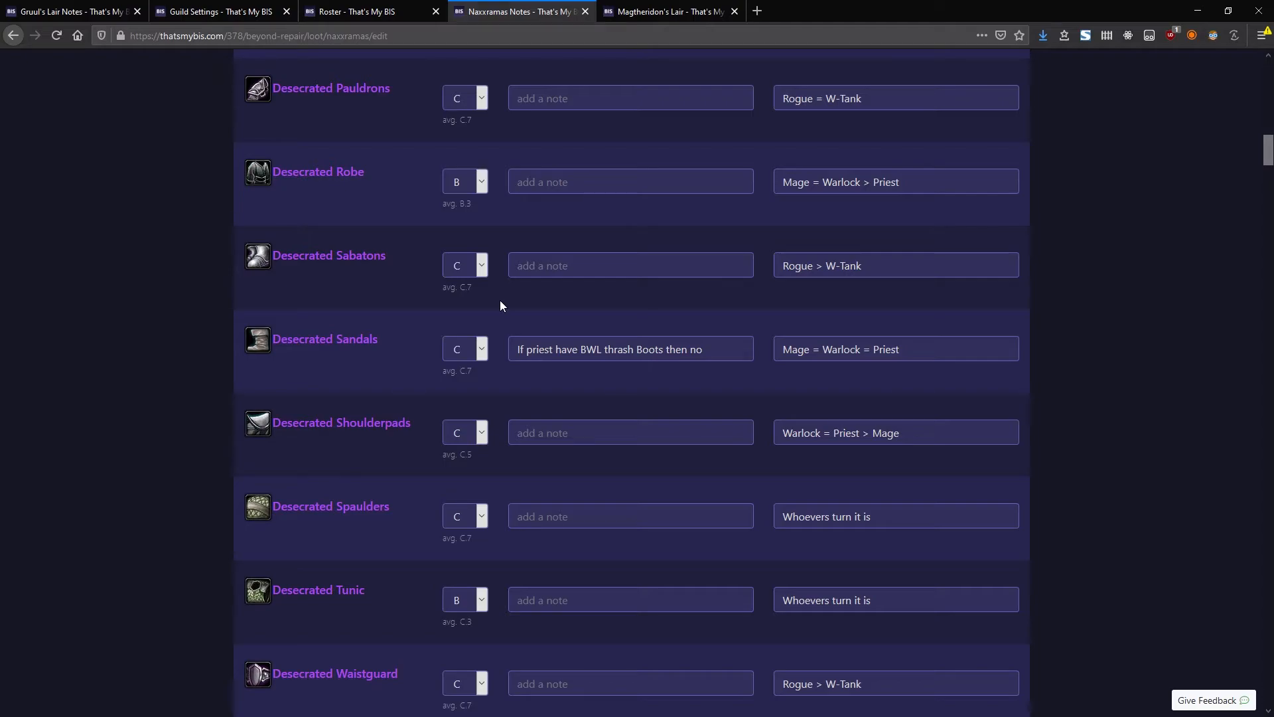
scroll(499, 292, down, 4)
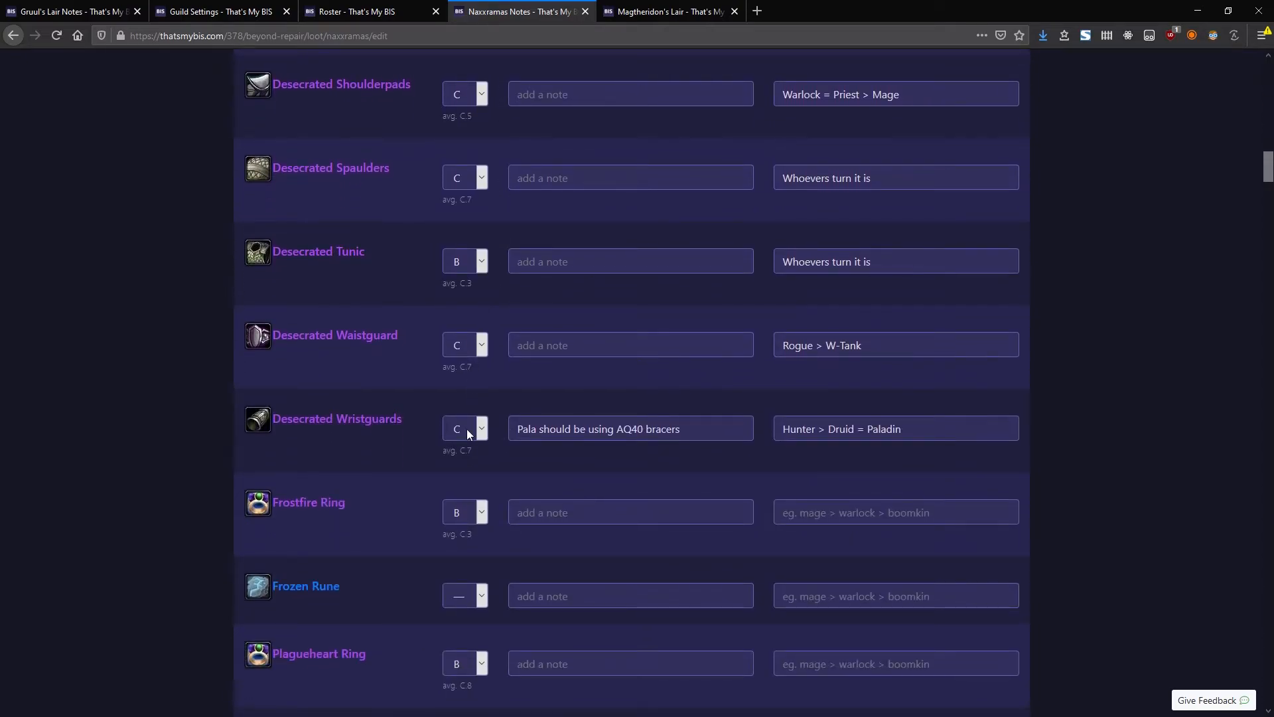
Open the Naxxramas item prios of the Beyond Repair guild for the Raiders raid group.
scroll(491, 399, down, 2)
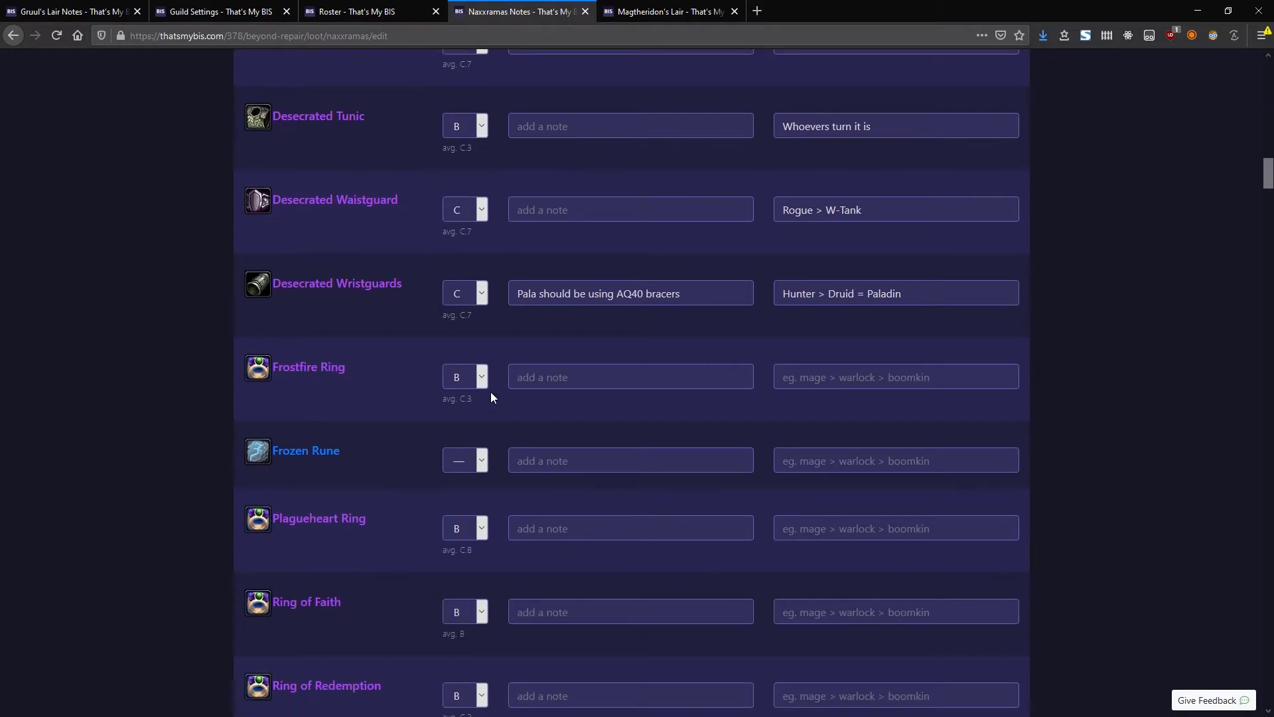
scroll(592, 192, up, 20)
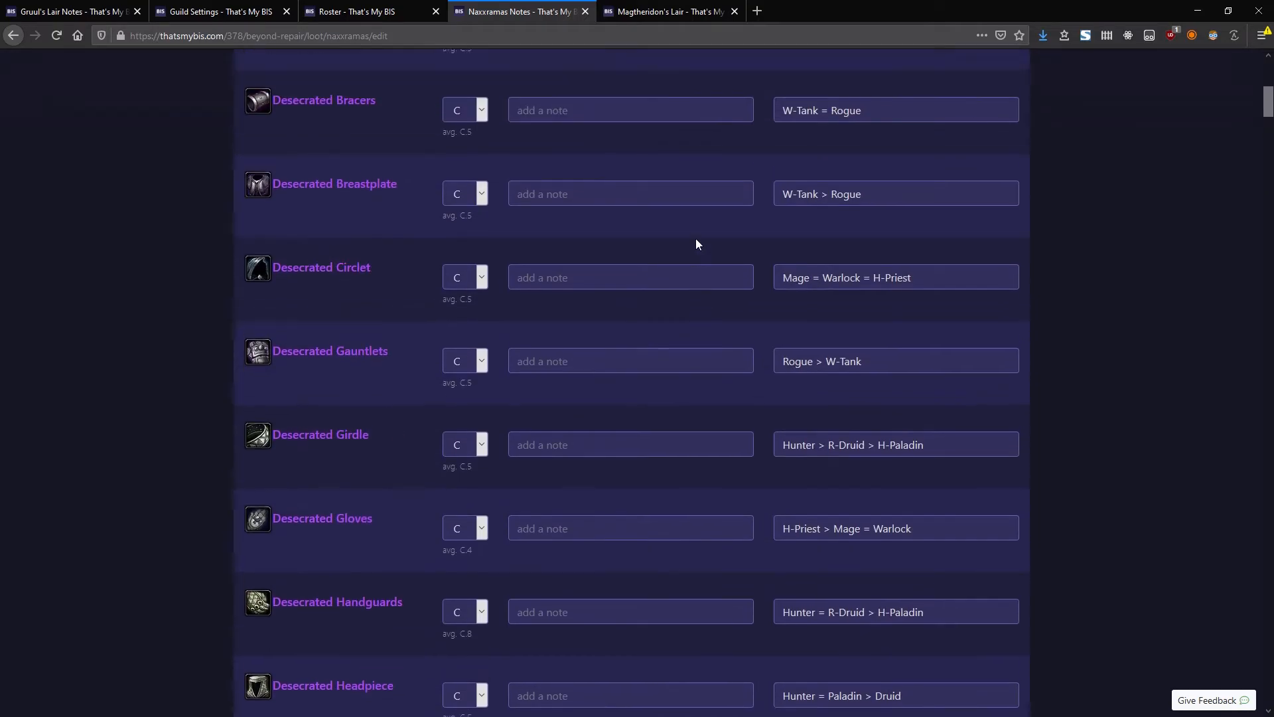
scroll(702, 245, up, 1)
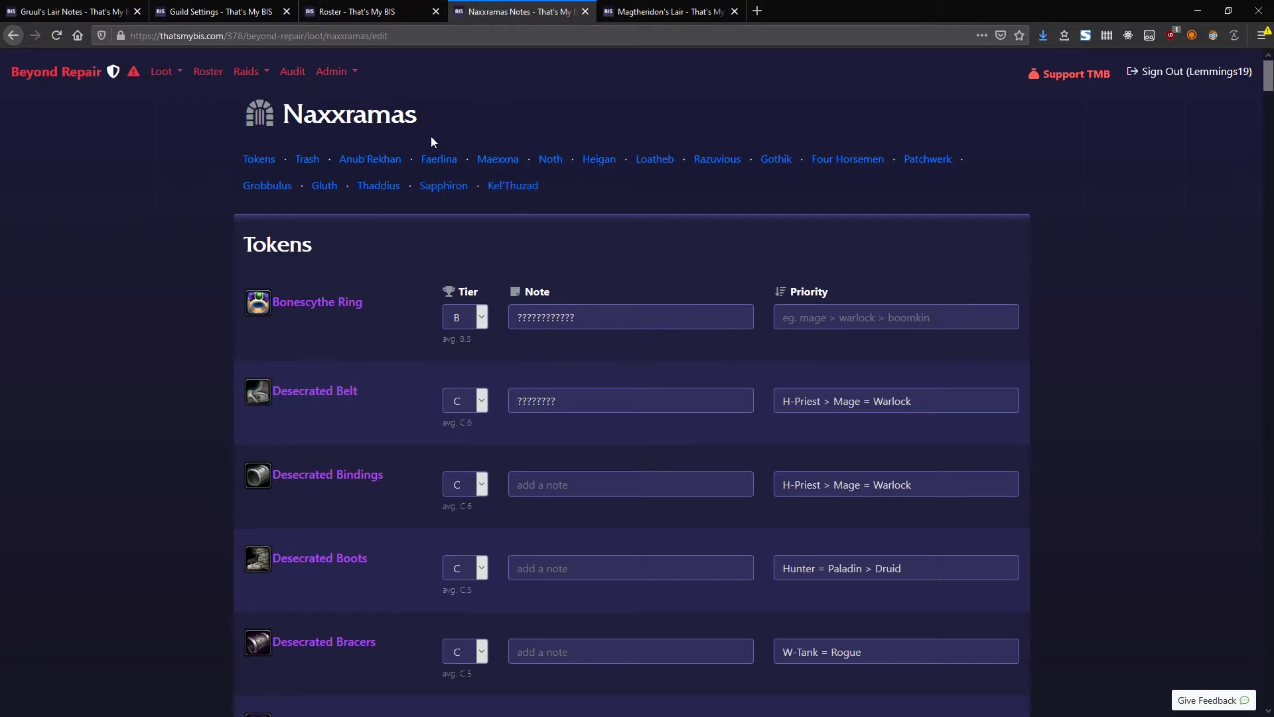
click(335, 72)
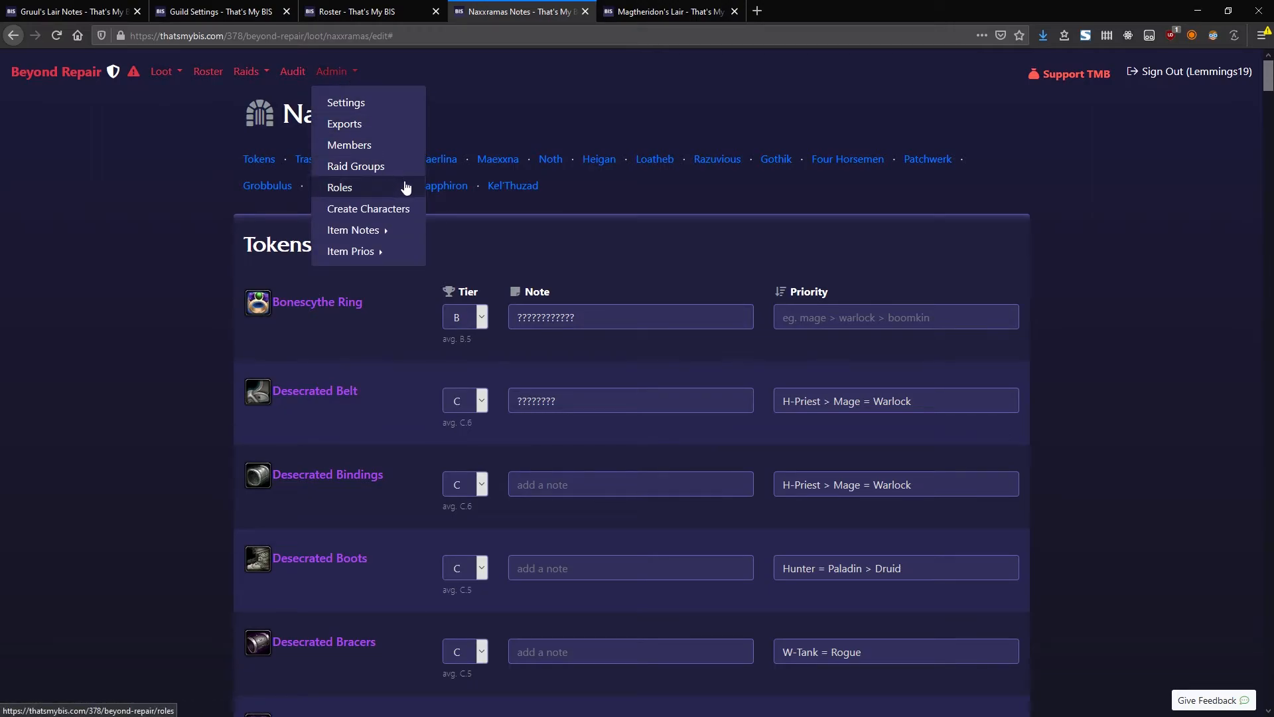
click(394, 254)
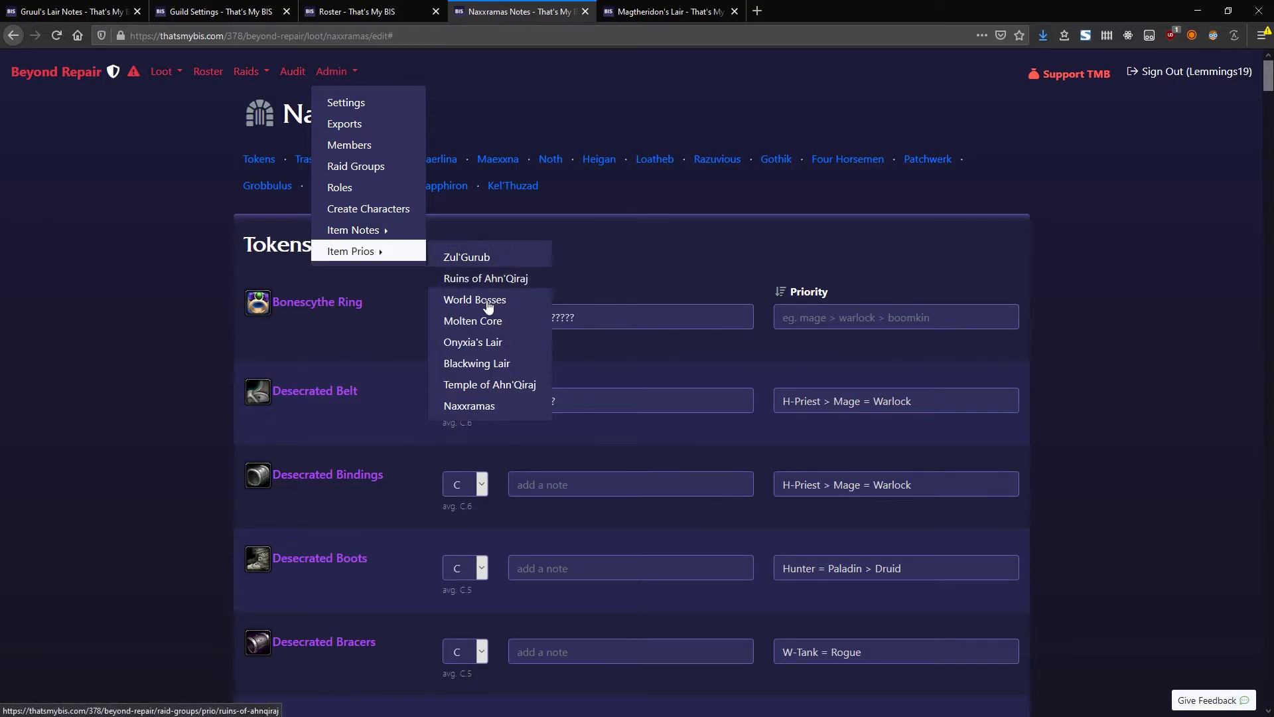
click(470, 406)
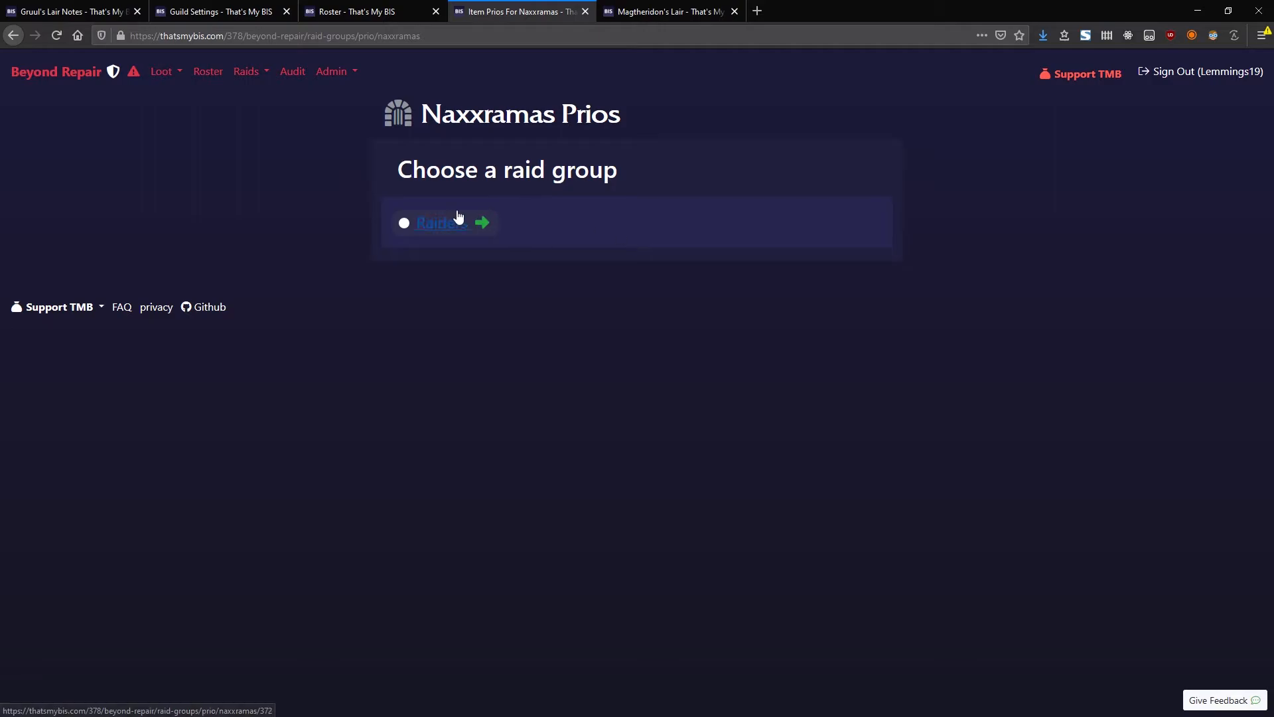
click(454, 219)
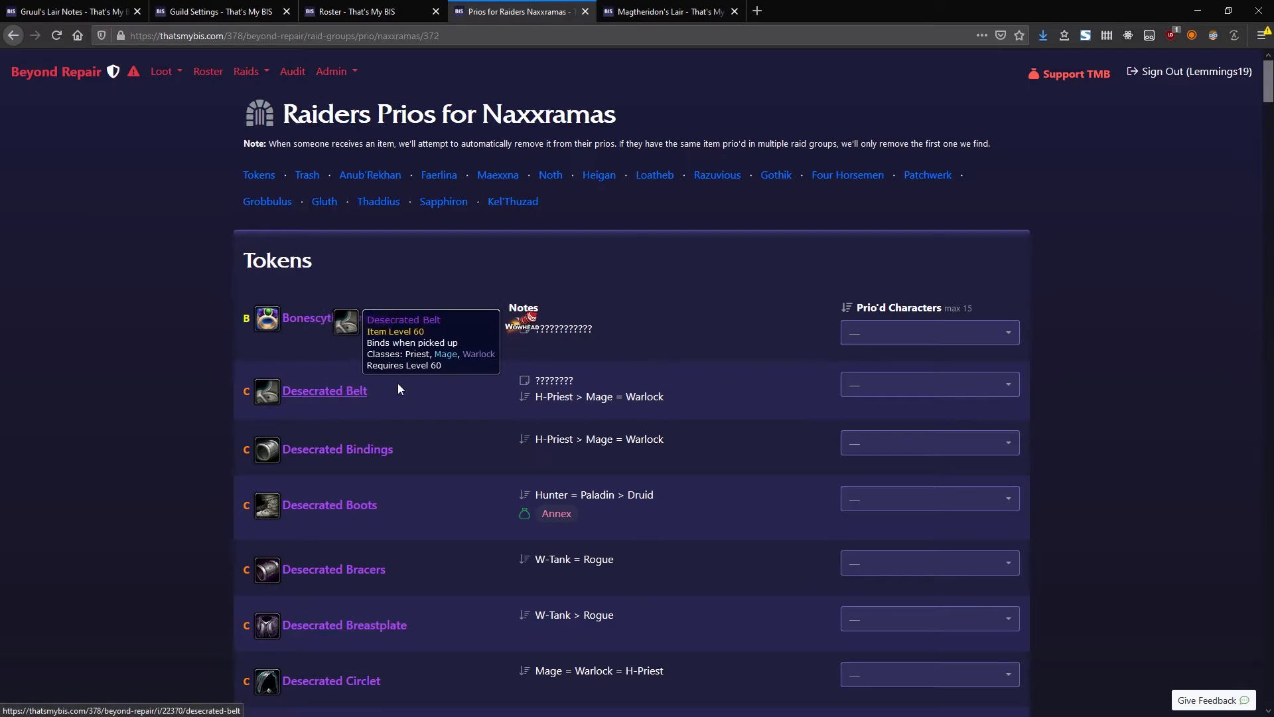
Examine the note, class priority, wishlist entries and received entries listed for Kiss of the Spider under Maexxna.
drag(1269, 77, 1270, 336)
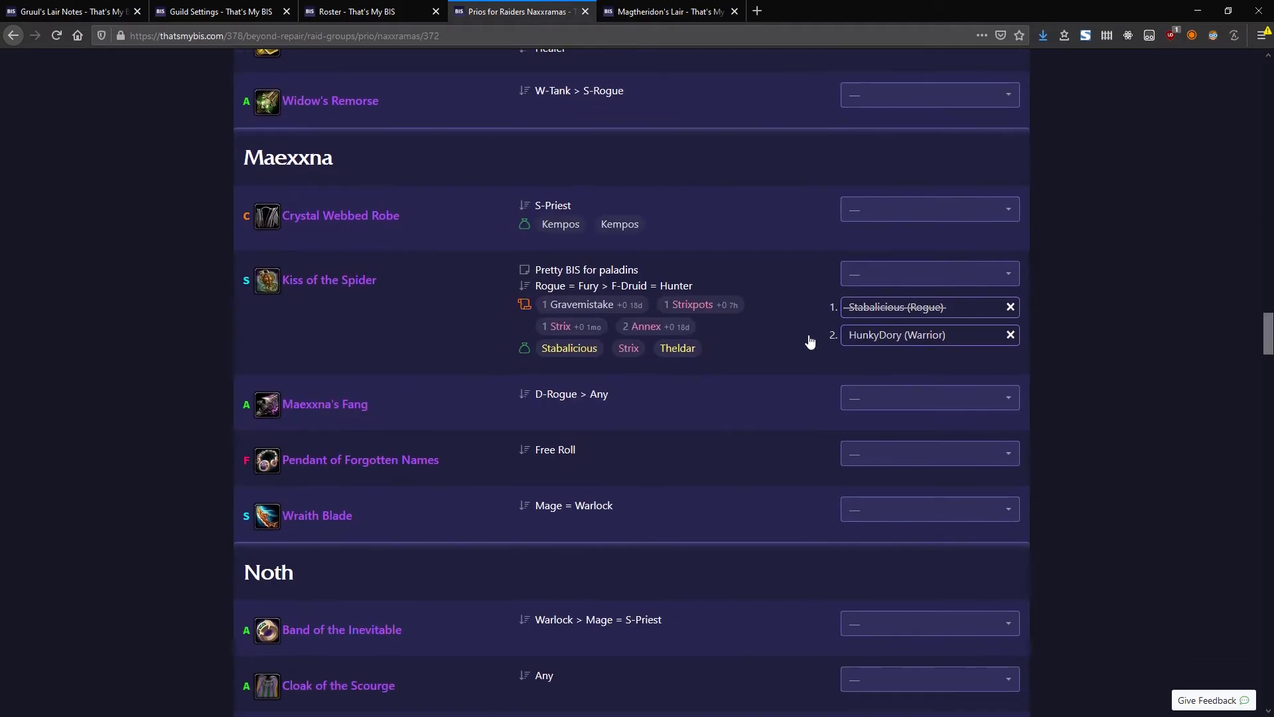
mouse_move(353, 290)
drag(535, 305, 705, 338)
click(705, 333)
drag(537, 272, 717, 277)
click(717, 278)
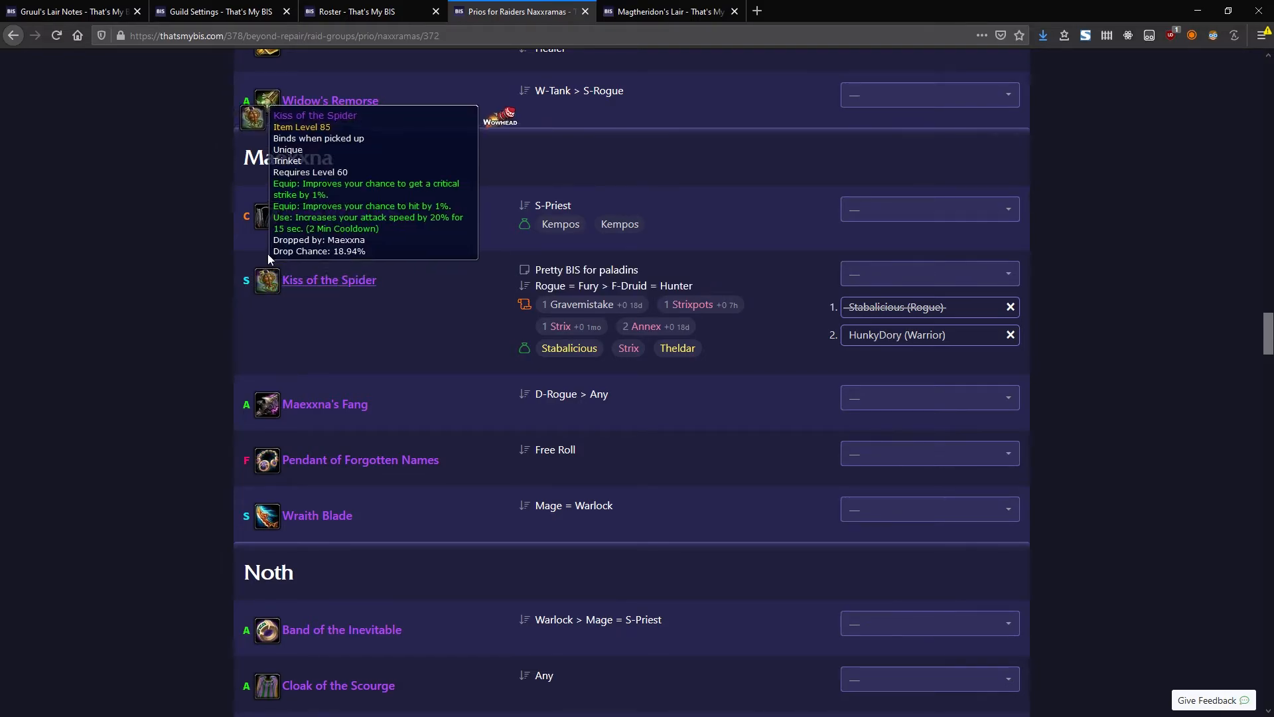
mouse_move(273, 275)
drag(536, 270, 718, 282)
click(420, 304)
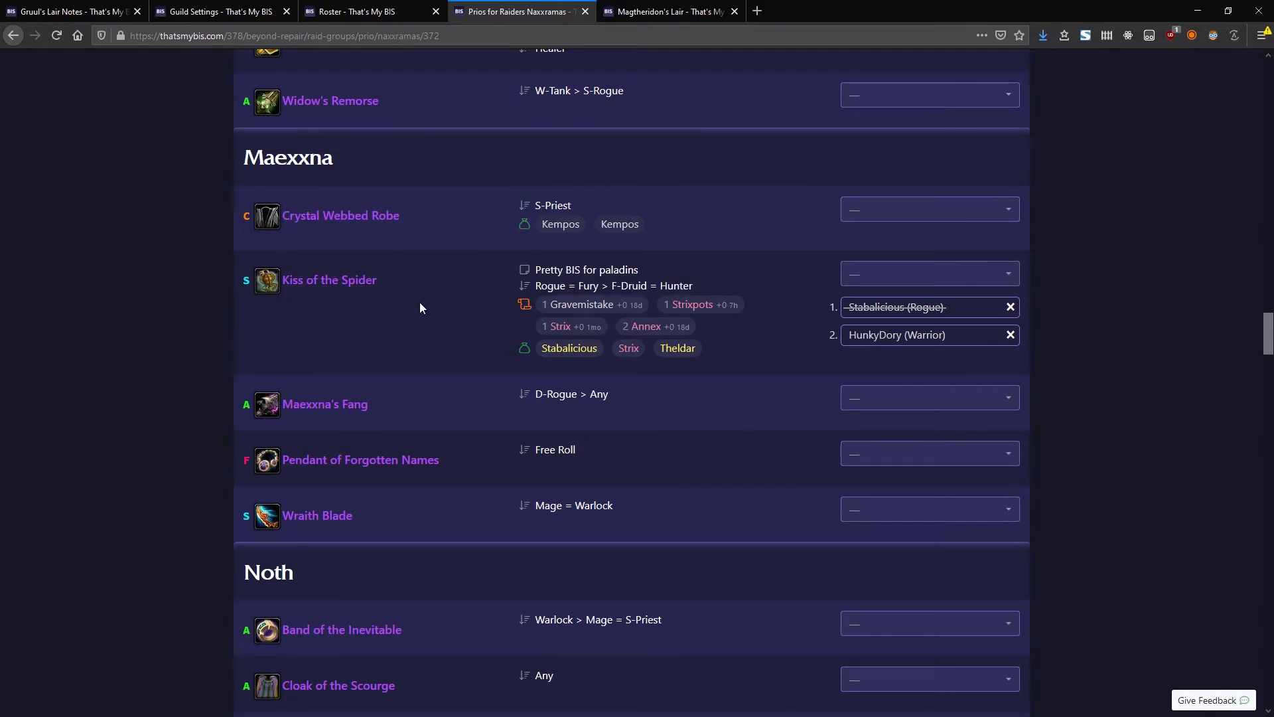
drag(536, 270, 710, 292)
click(723, 288)
Look over the characters that can be added as prios for Kiss of the Spider, without choosing one.
click(897, 285)
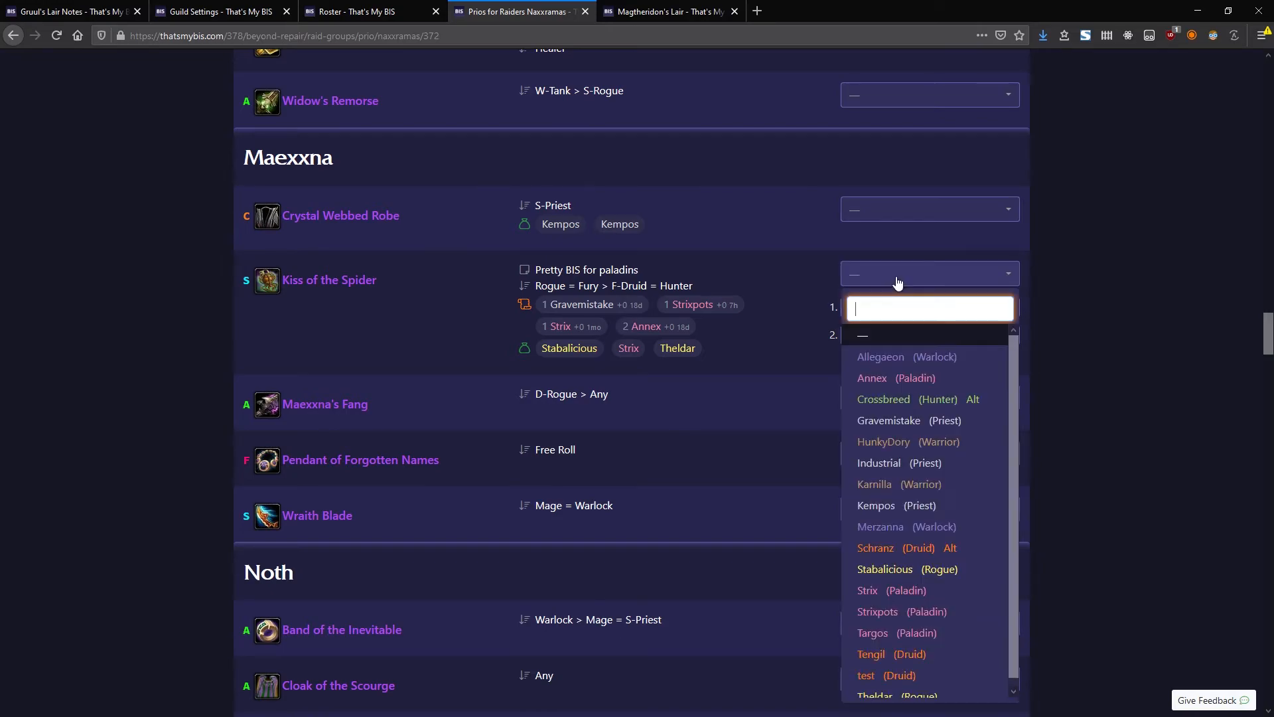
click(937, 279)
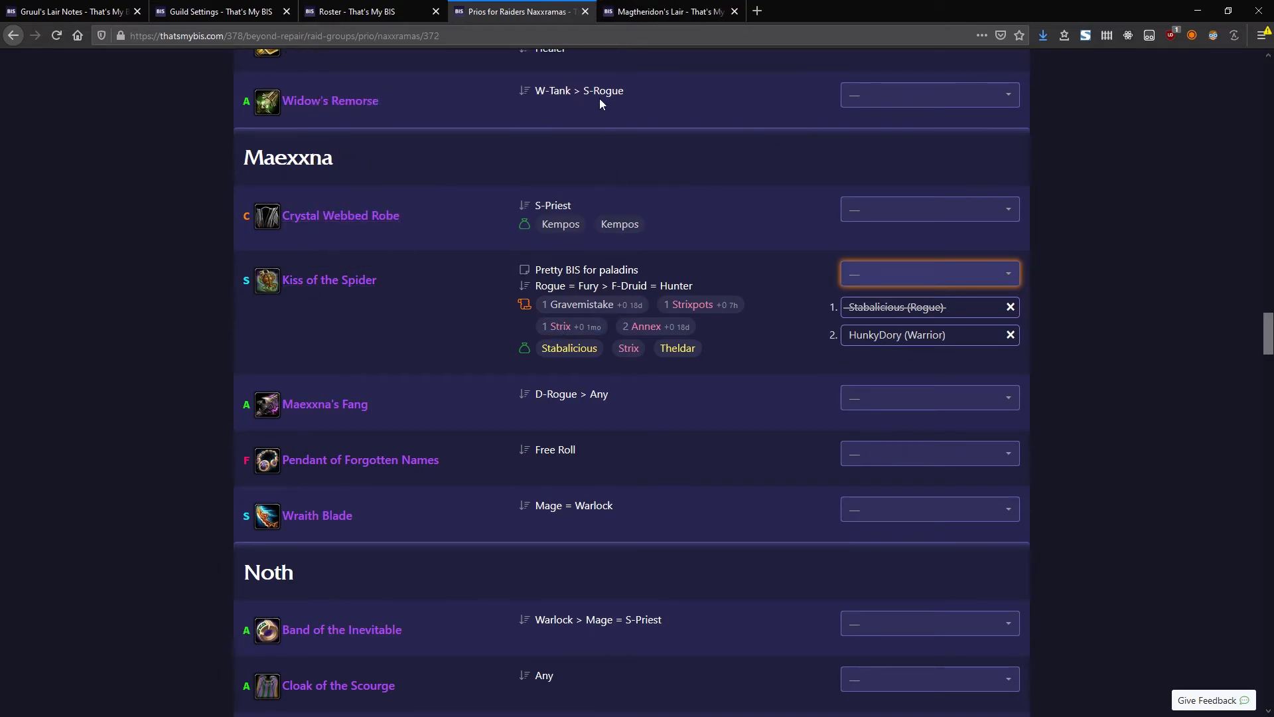
click(483, 231)
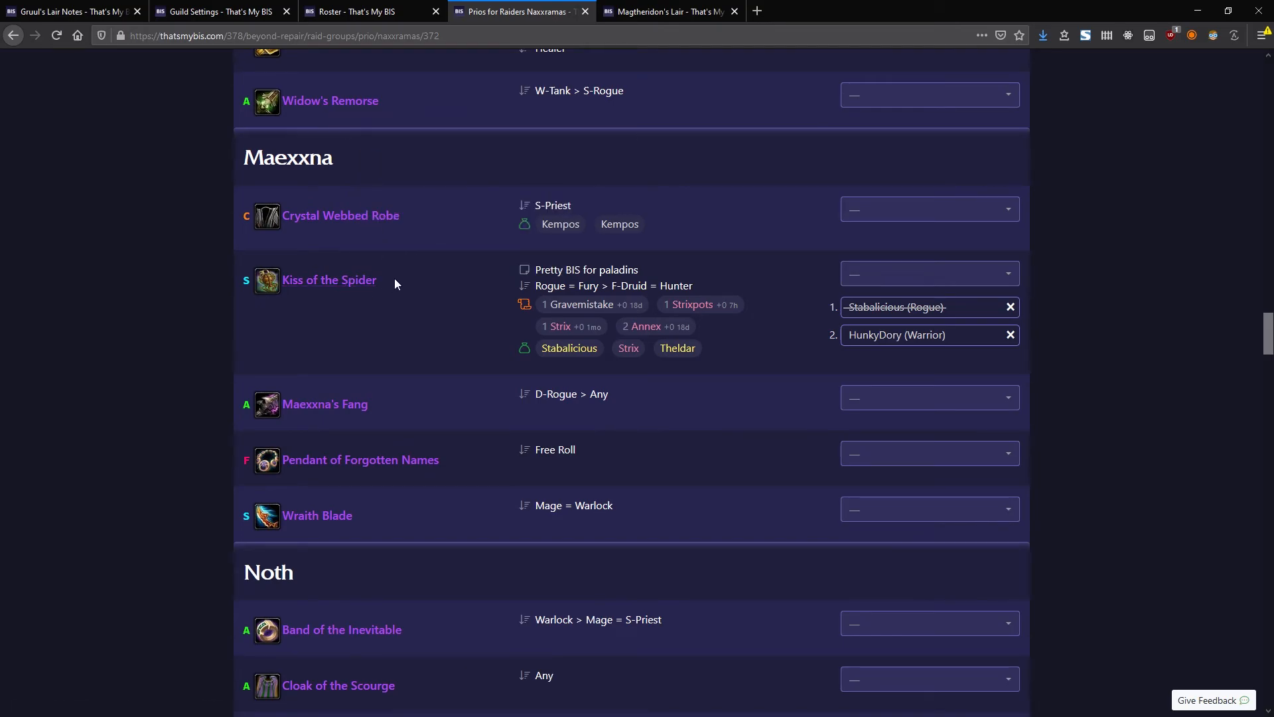
click(896, 283)
click(938, 279)
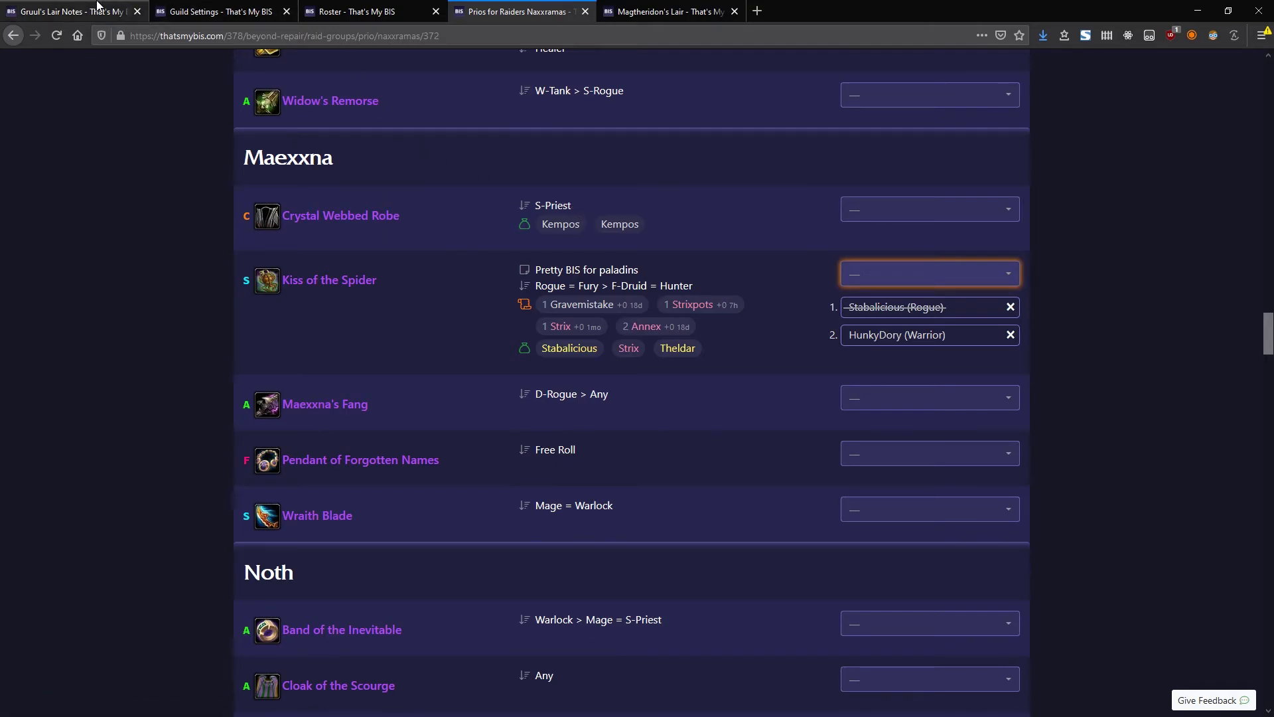
Switch to Testing Guild and open the form for creating characters.
click(97, 5)
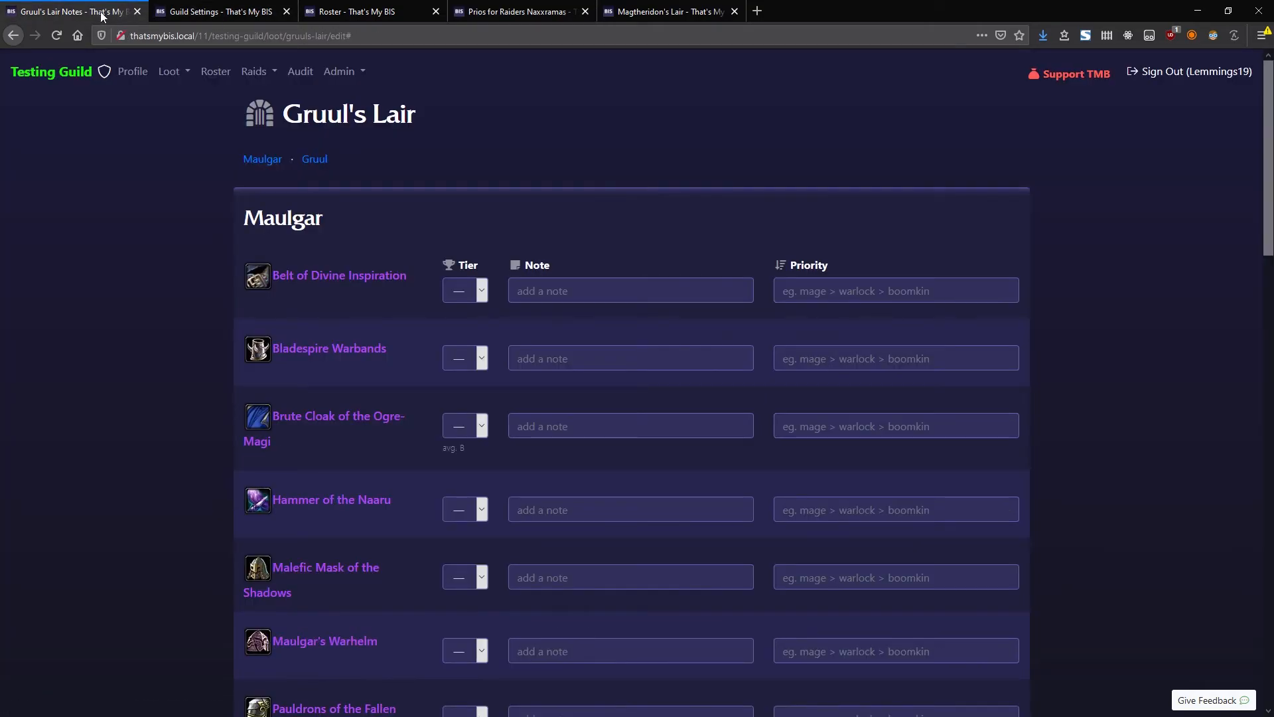
click(344, 71)
click(391, 206)
click(724, 316)
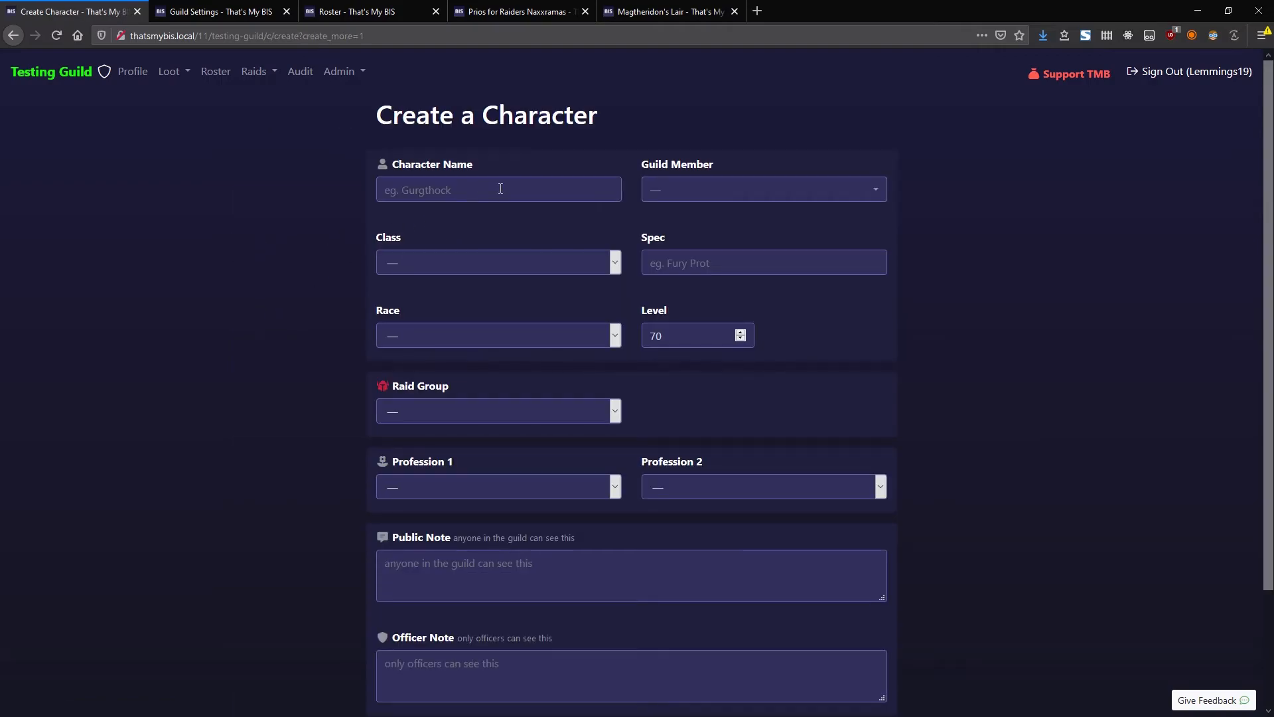
Examine the name, class, spec and race fields of the character creation form without filling them in.
click(484, 195)
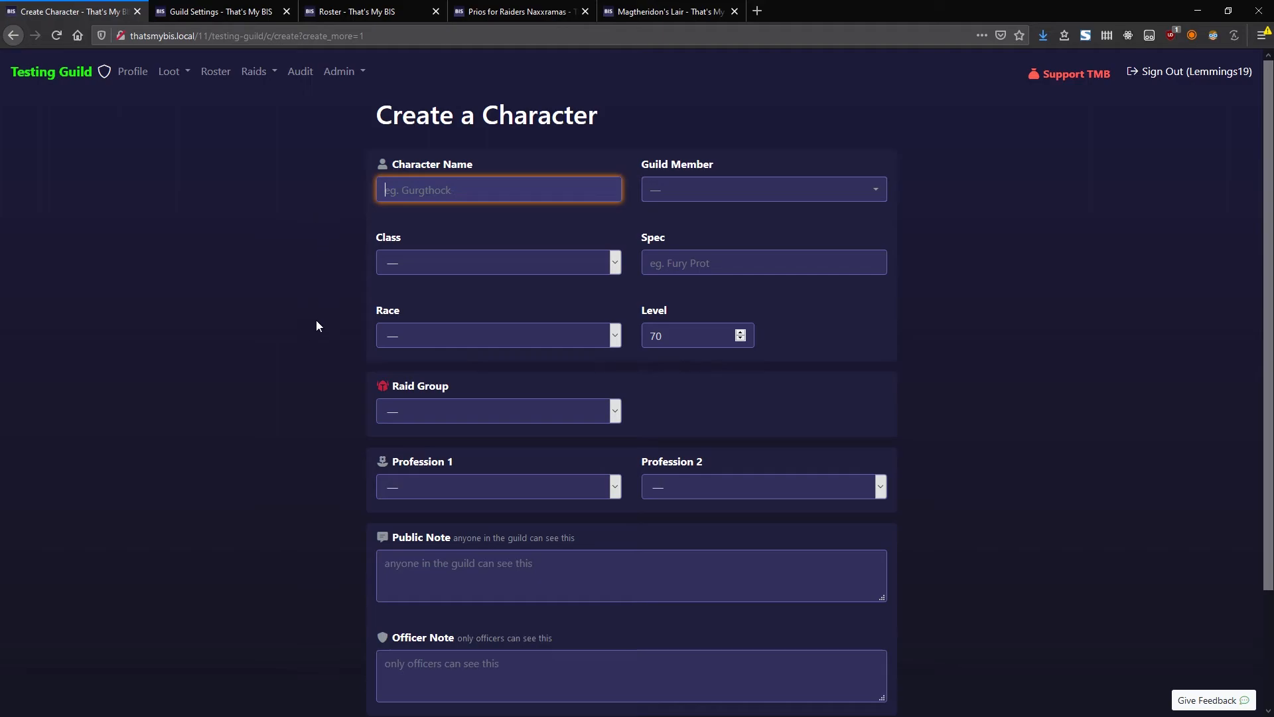
scroll(316, 325, down, 3)
scroll(316, 326, up, 3)
click(397, 262)
click(424, 261)
click(662, 271)
click(496, 332)
click(446, 335)
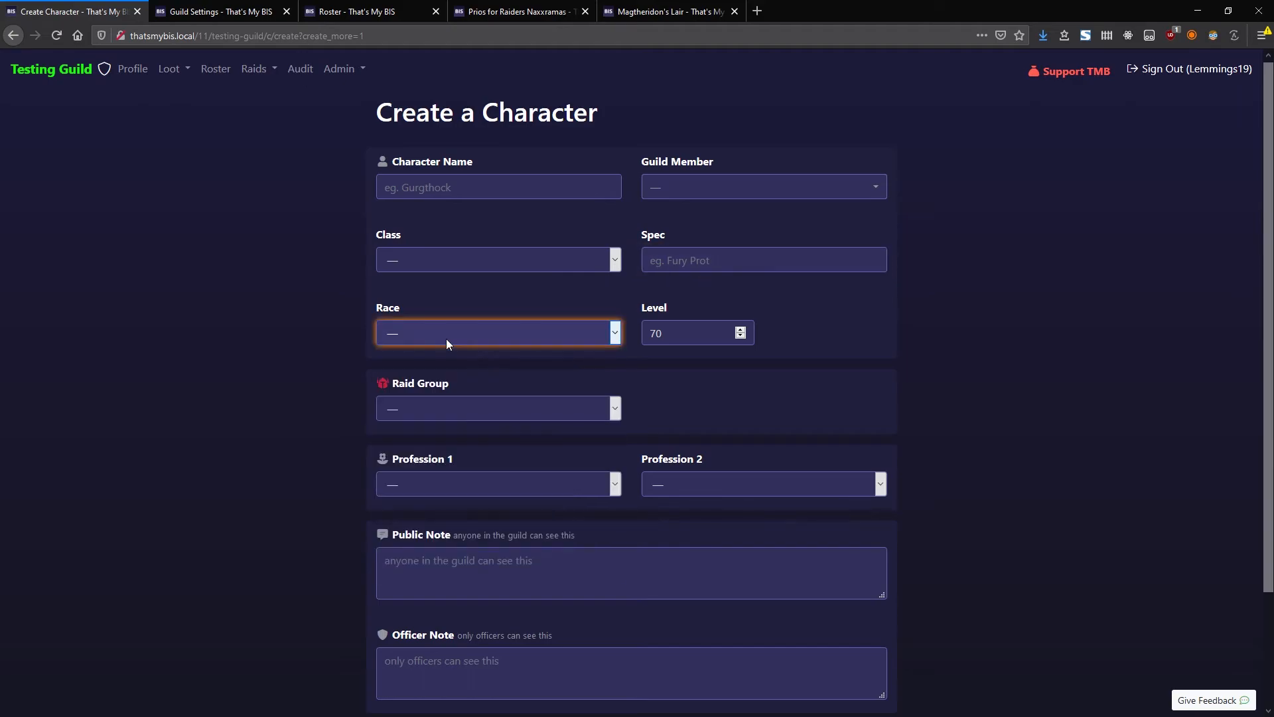
click(477, 197)
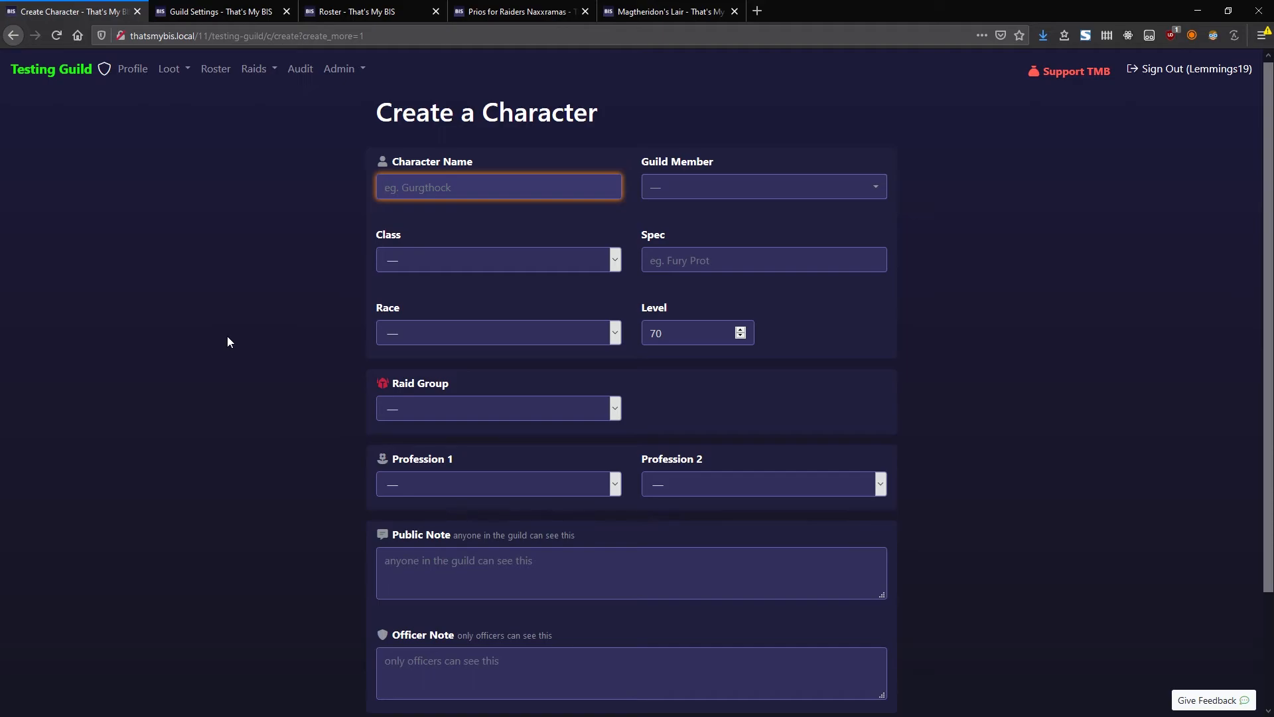
Look over the rest of the character form, including the Alt Character option.
scroll(227, 342, down, 3)
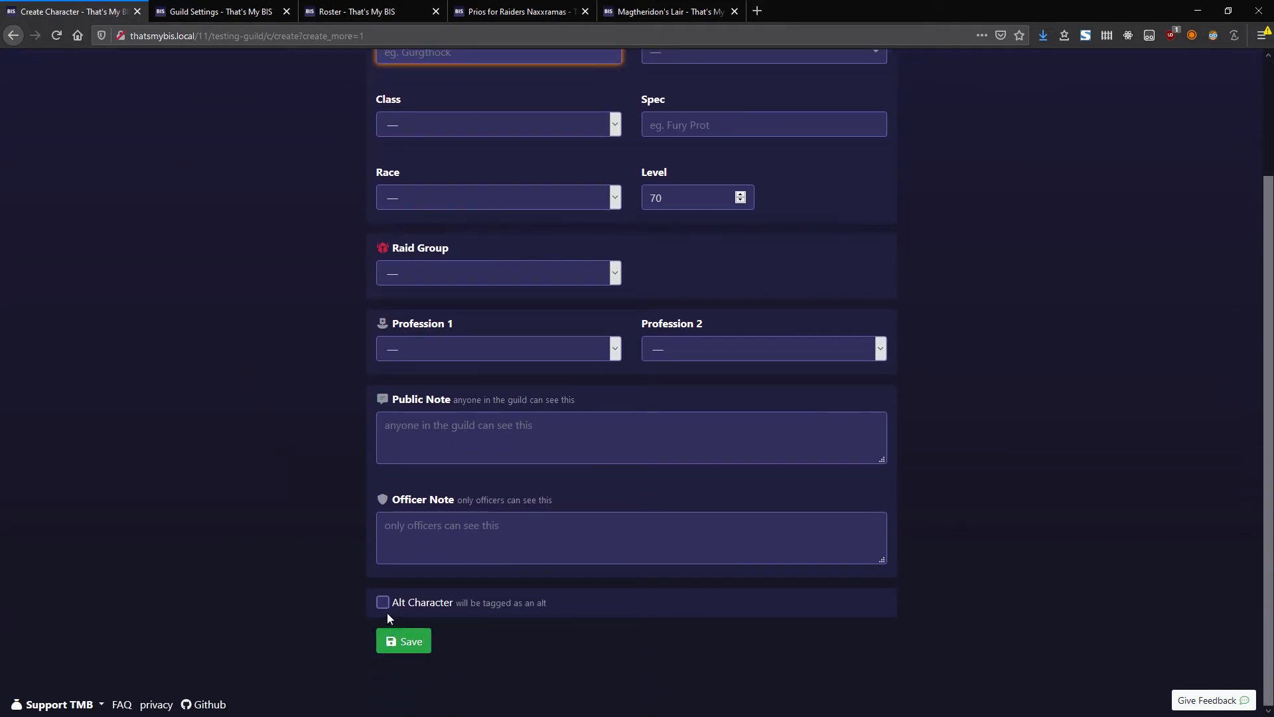
drag(546, 602, 395, 603)
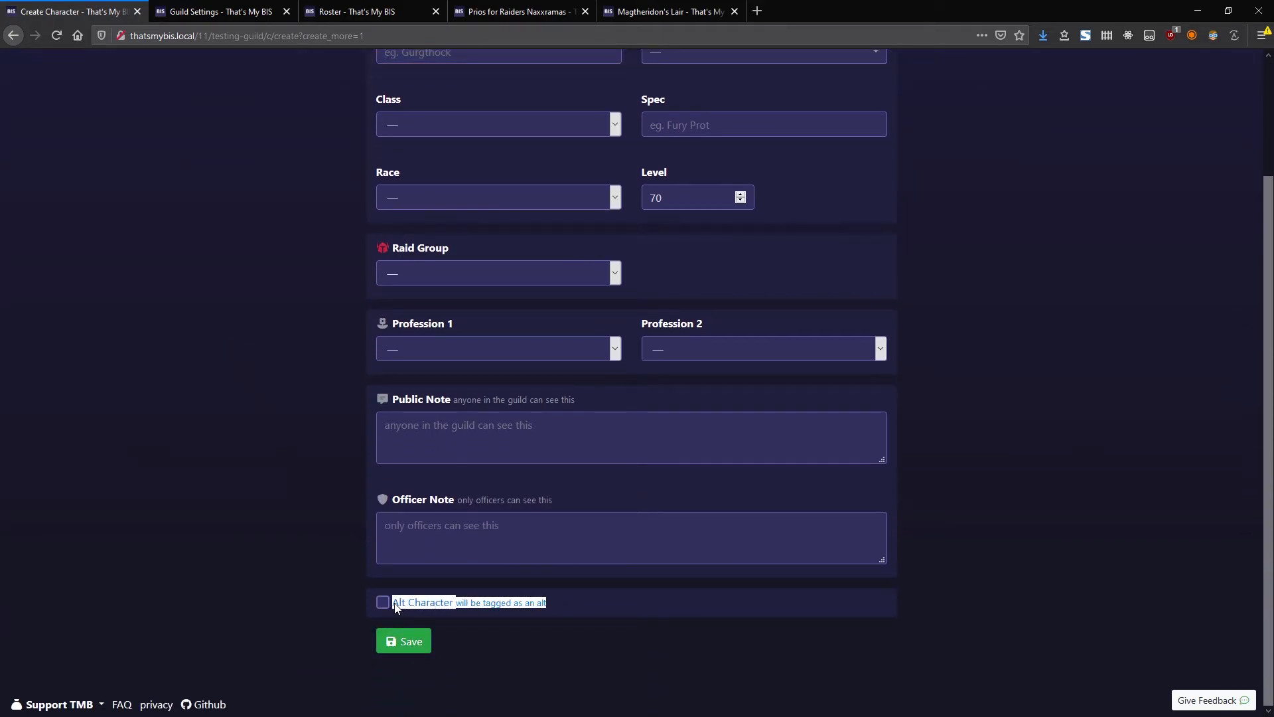
click(395, 604)
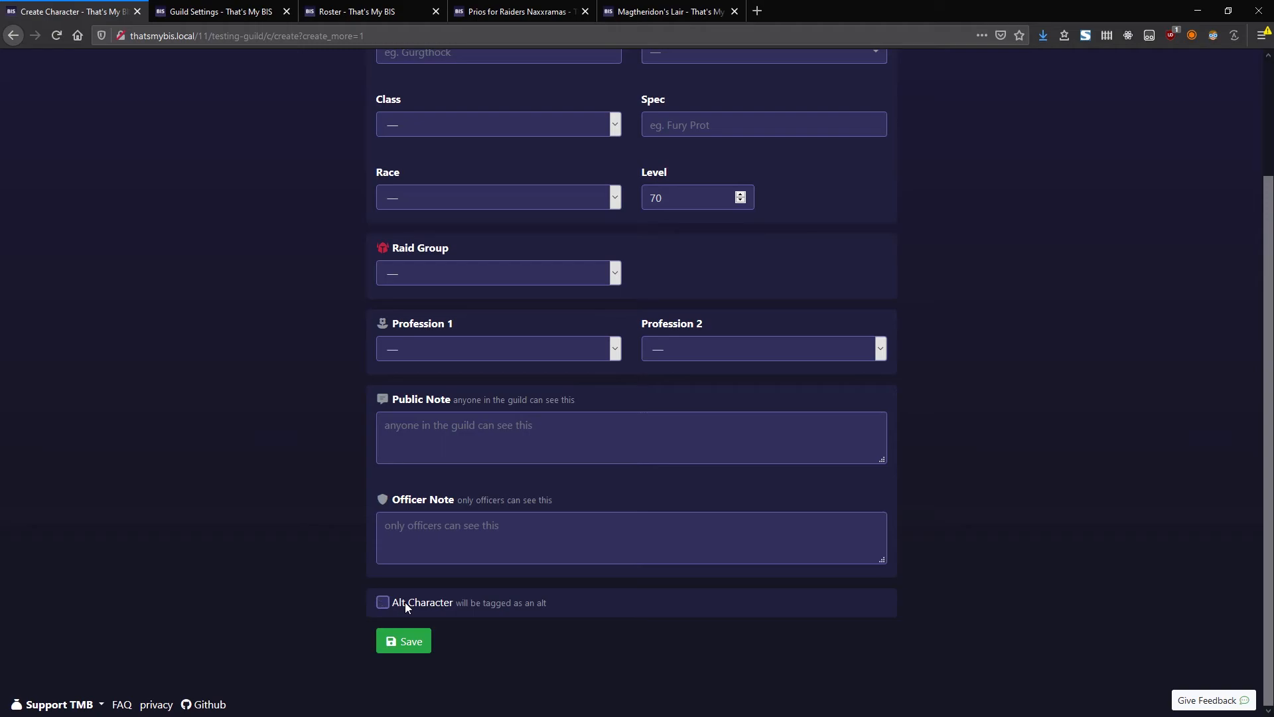
scroll(368, 441, up, 3)
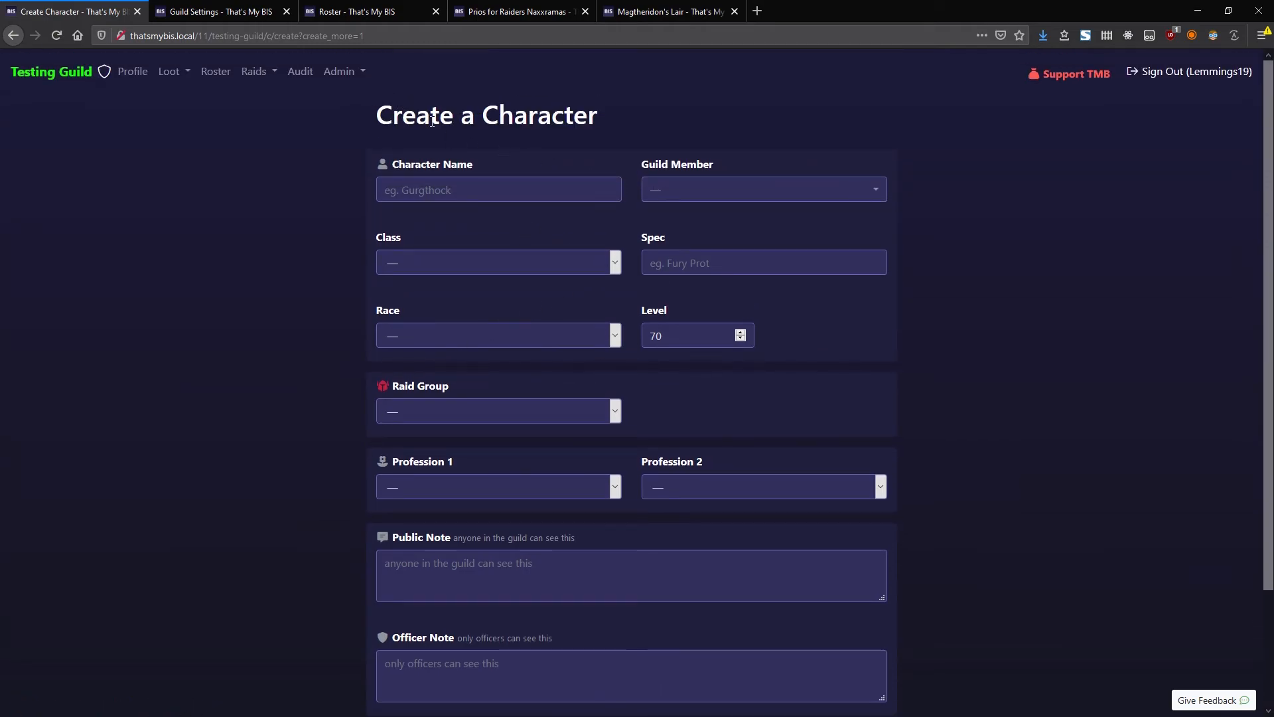
Open Testing Guild's settings in a separate tab, look them over, and return to the character creation form.
click(341, 71)
middle_click(350, 103)
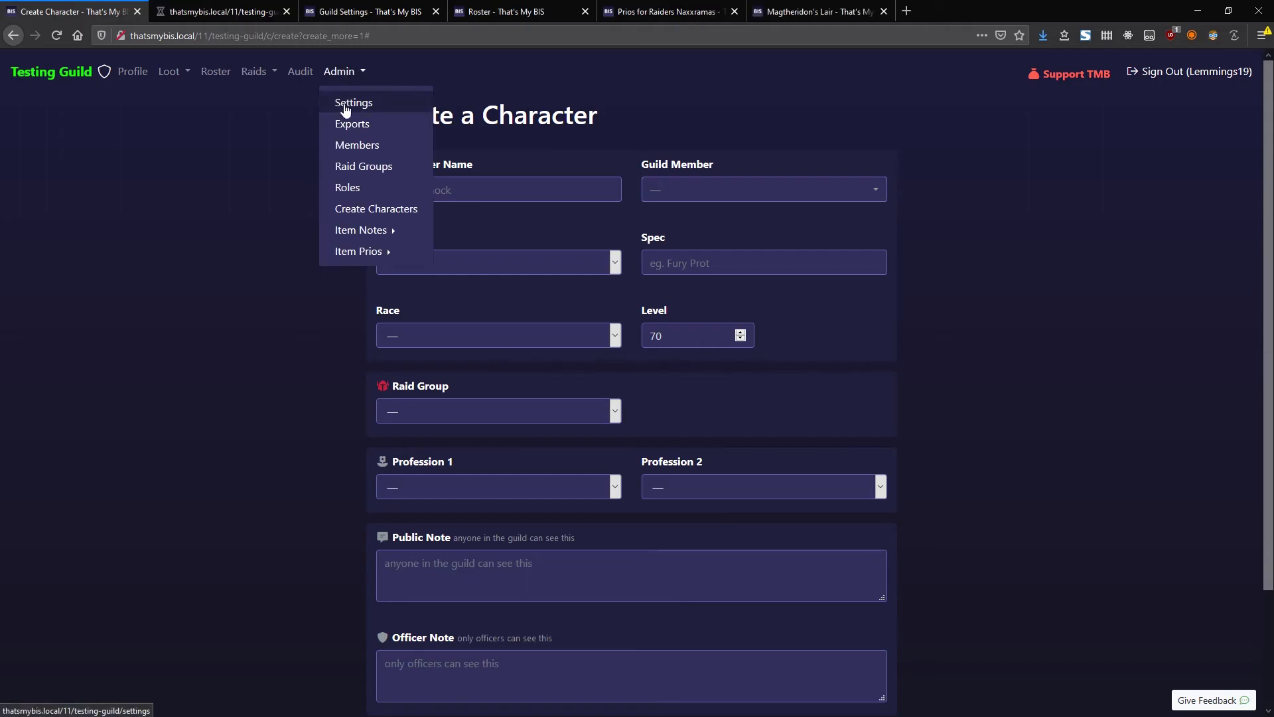
click(213, 21)
scroll(339, 254, down, 10)
key(ctrl+shift+Tab)
click(316, 268)
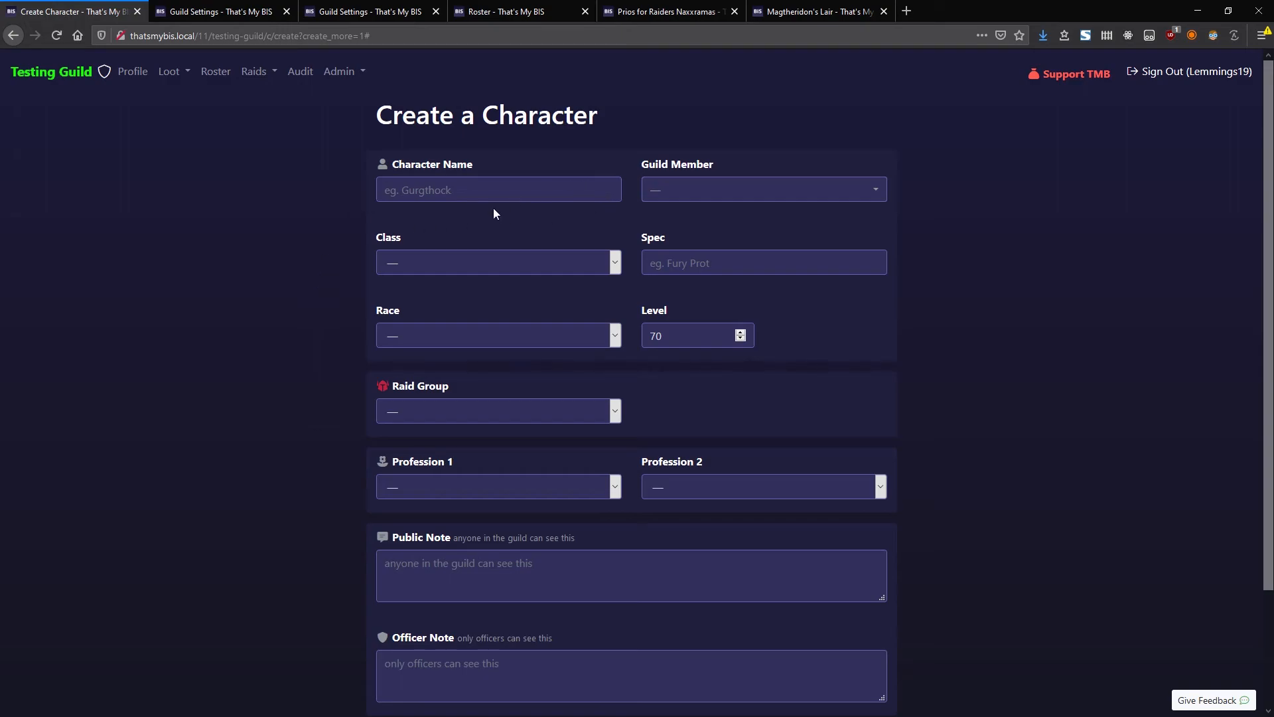
Review which guild members the new character could be assigned to.
click(697, 191)
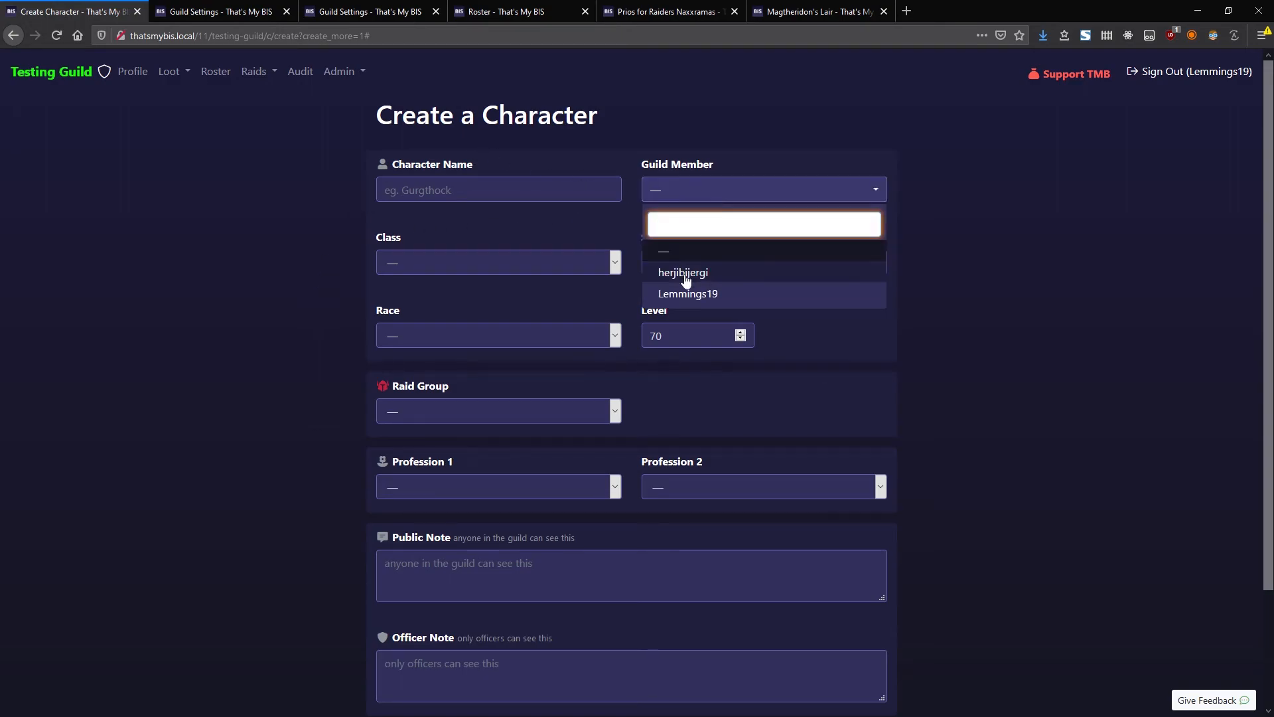
click(745, 194)
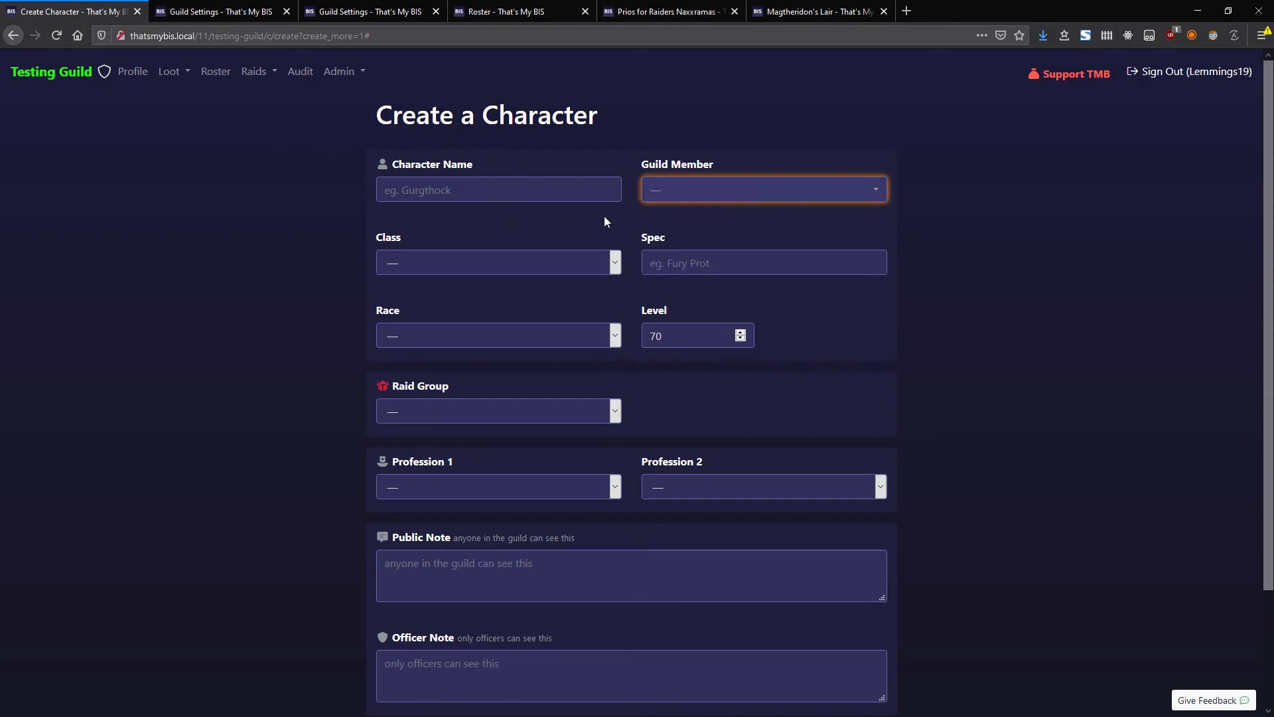
click(737, 193)
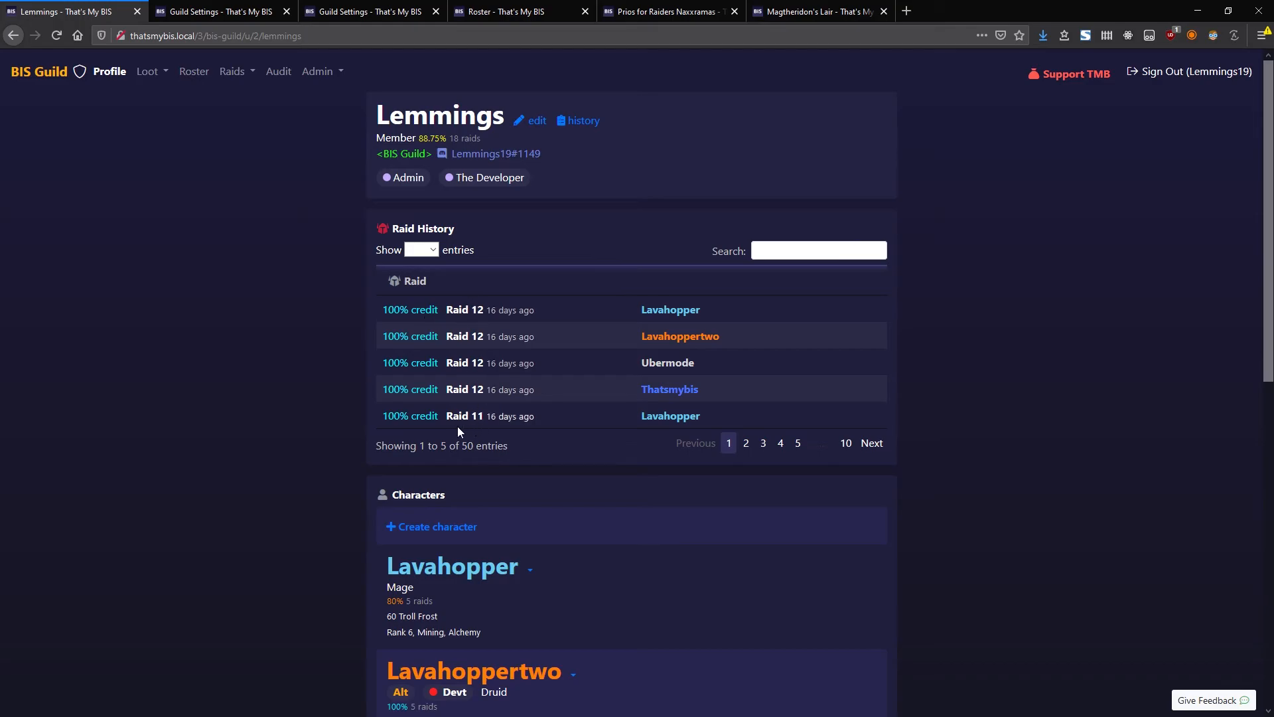
From the member's profile in BIS Guild, open the loot page of the character Lavahopper in a separate tab.
scroll(276, 495, down, 4)
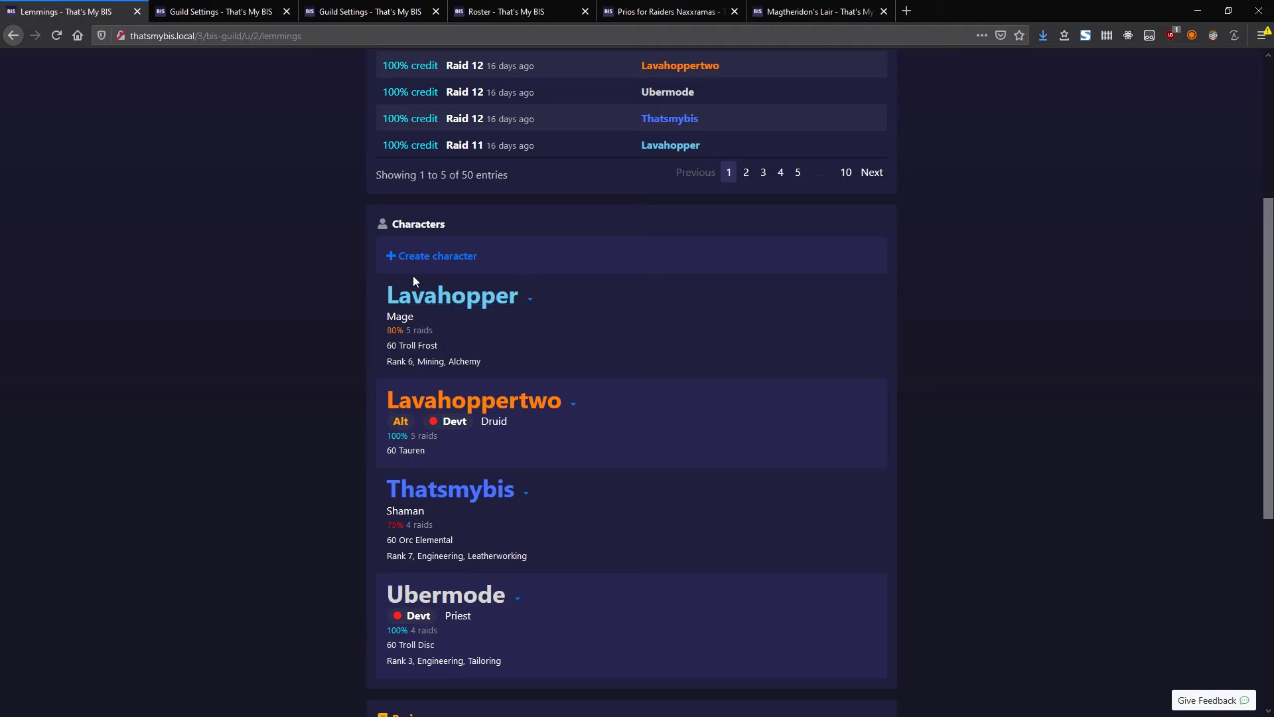
click(531, 300)
click(437, 388)
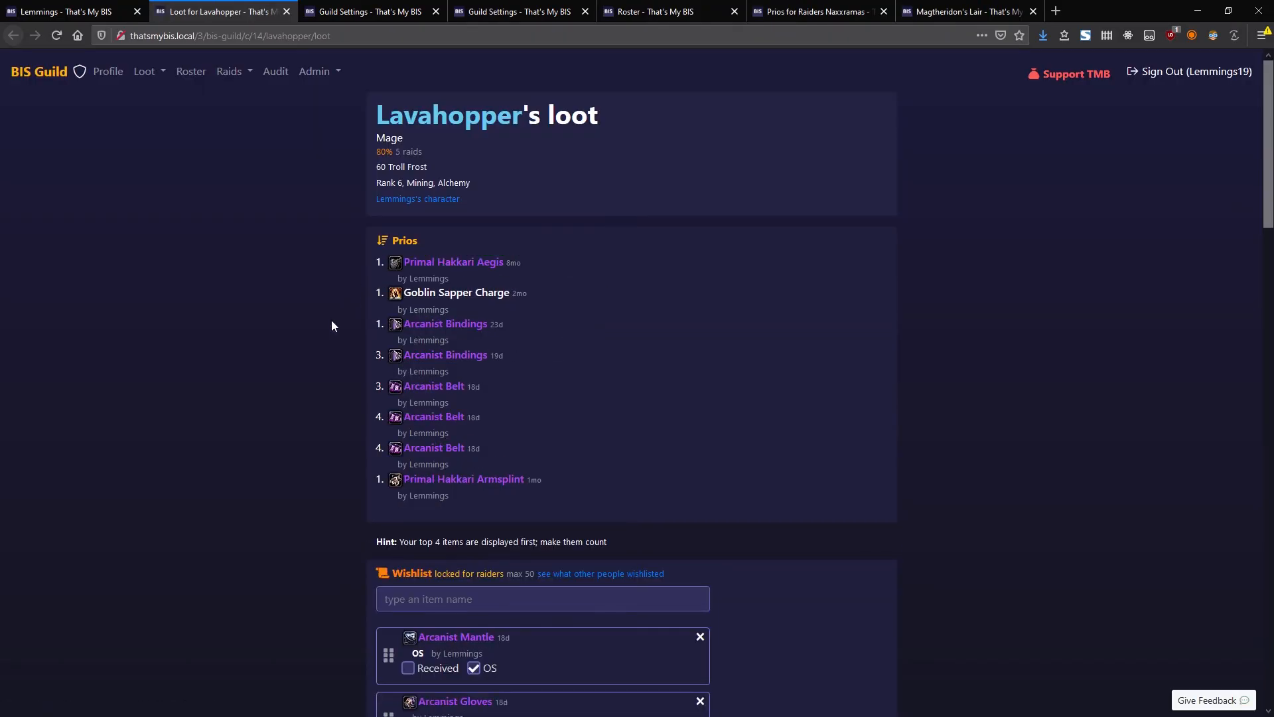
scroll(323, 362, down, 5)
click(468, 269)
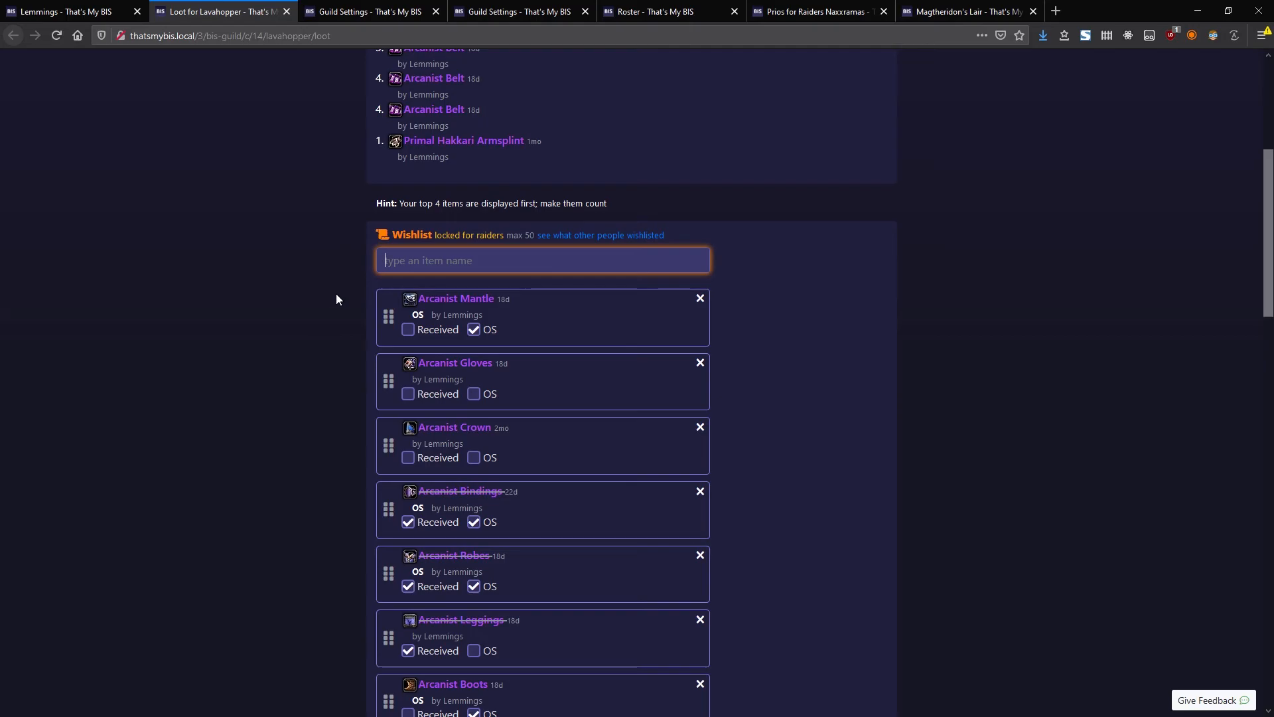
scroll(336, 293, down, 6)
scroll(336, 293, up, 6)
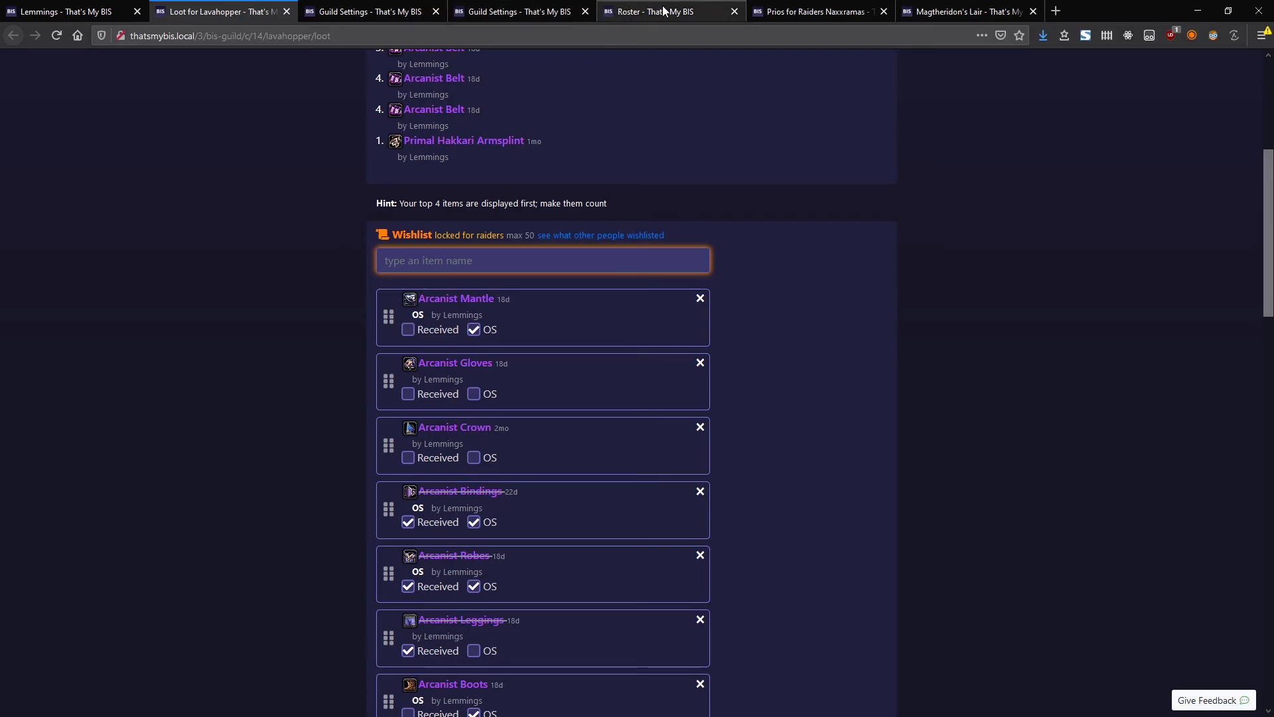
Switch to the Useless guild's Magtheridon's Lair loot page and read its message of the day.
click(796, 5)
key(Home)
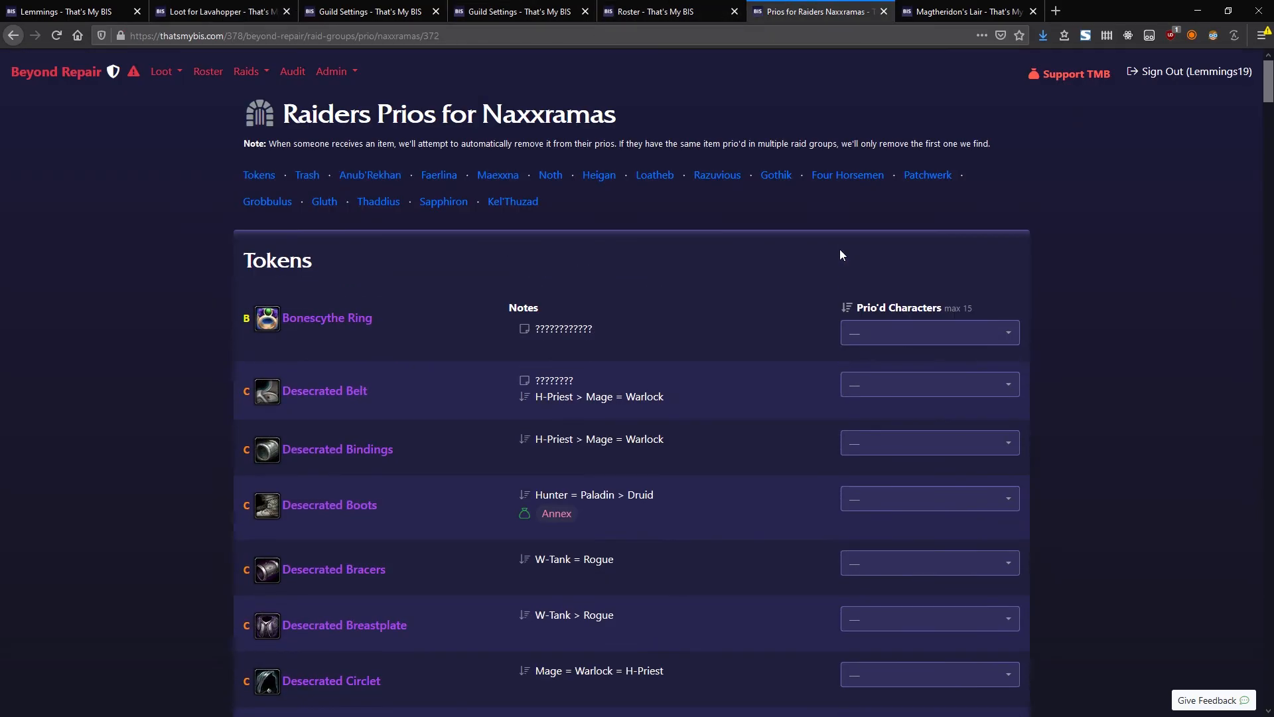
click(959, 12)
drag(258, 122, 726, 126)
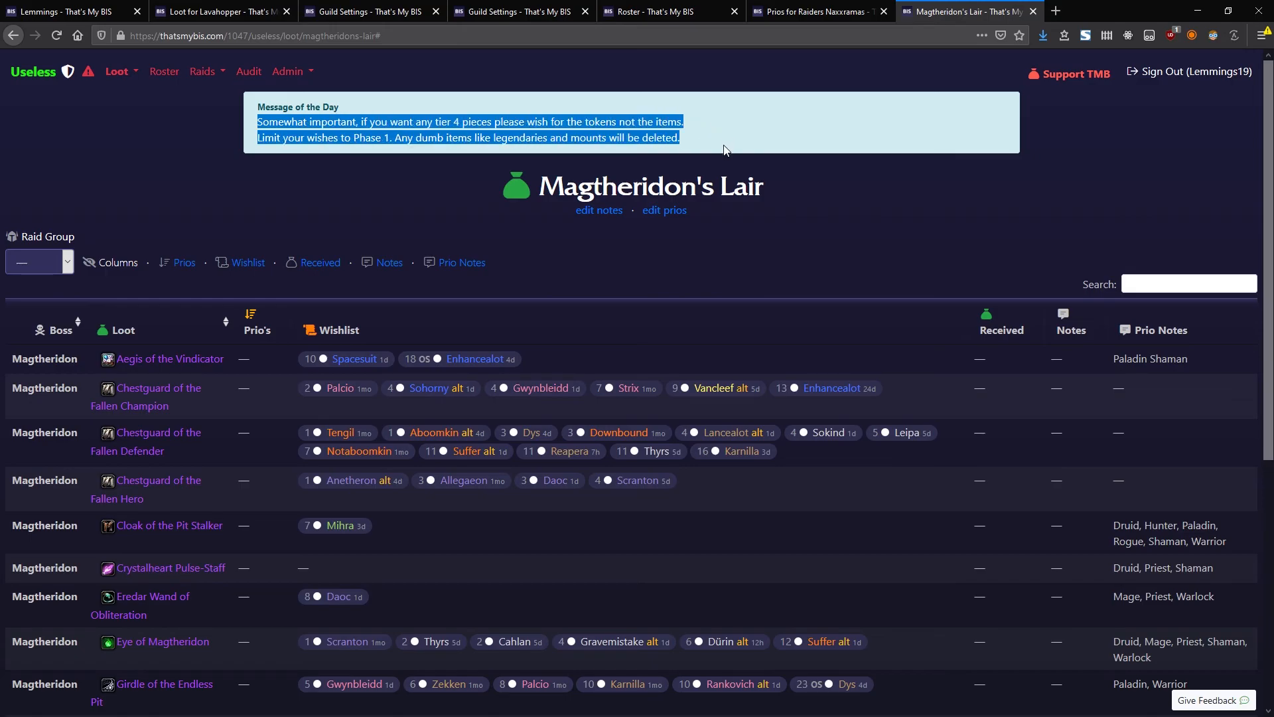
click(726, 140)
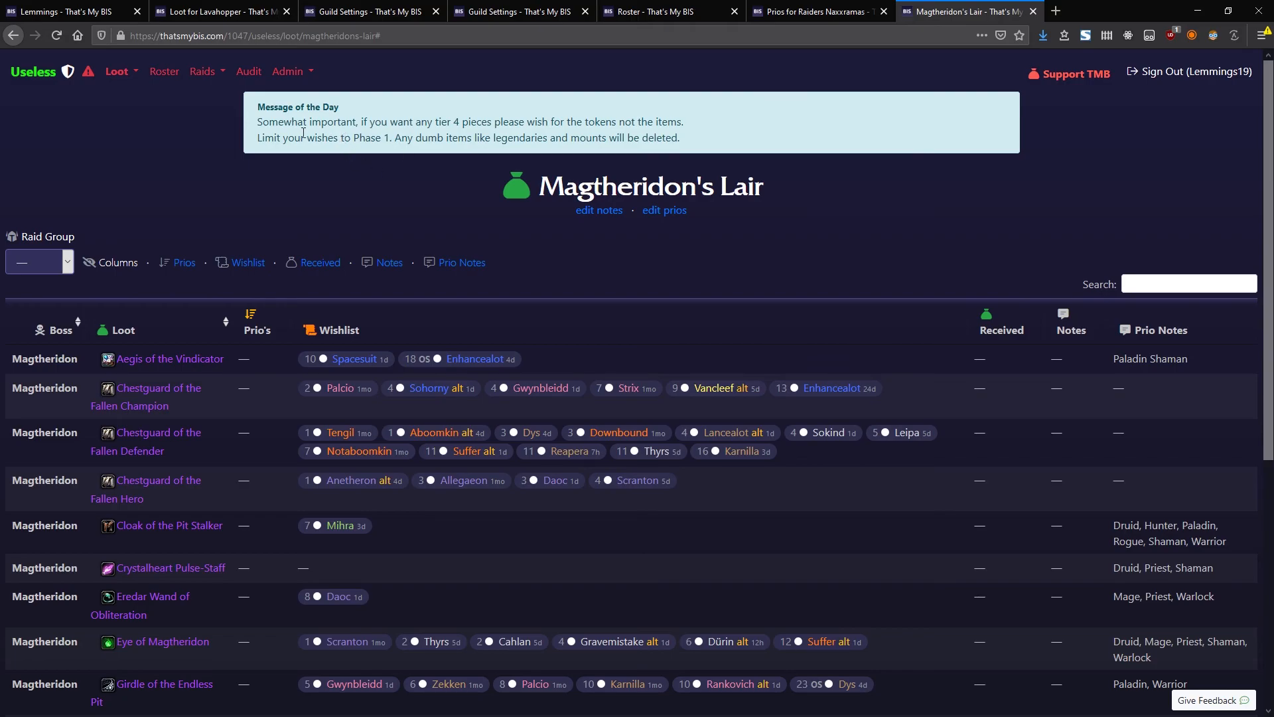
Open the BIS Guild settings in a separate tab, enable the guild Message of the Day and activate its text field.
click(80, 13)
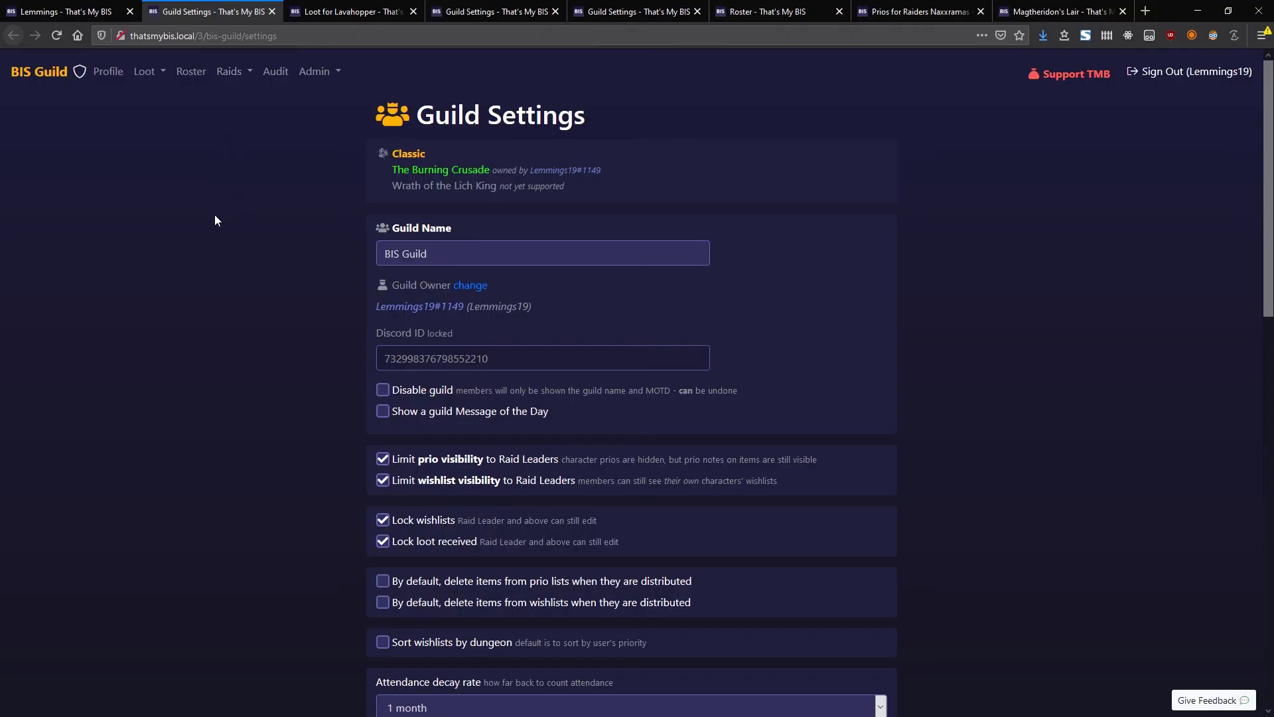
click(383, 412)
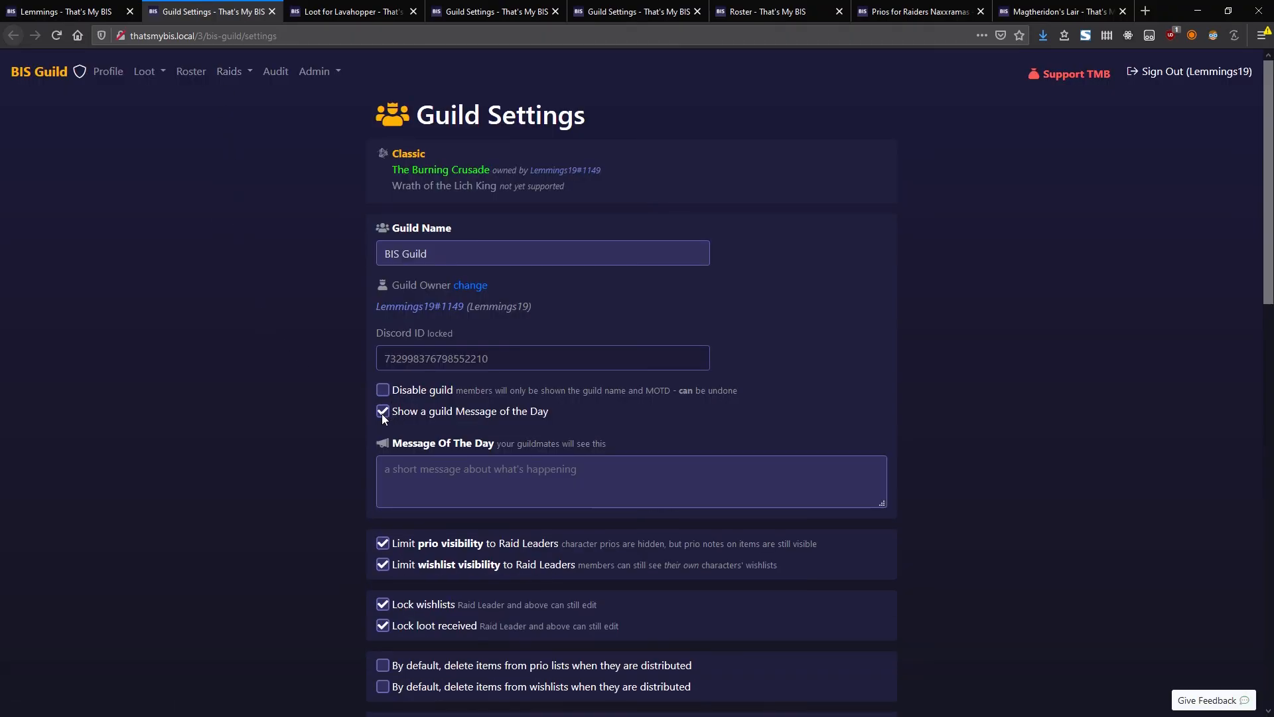
click(458, 491)
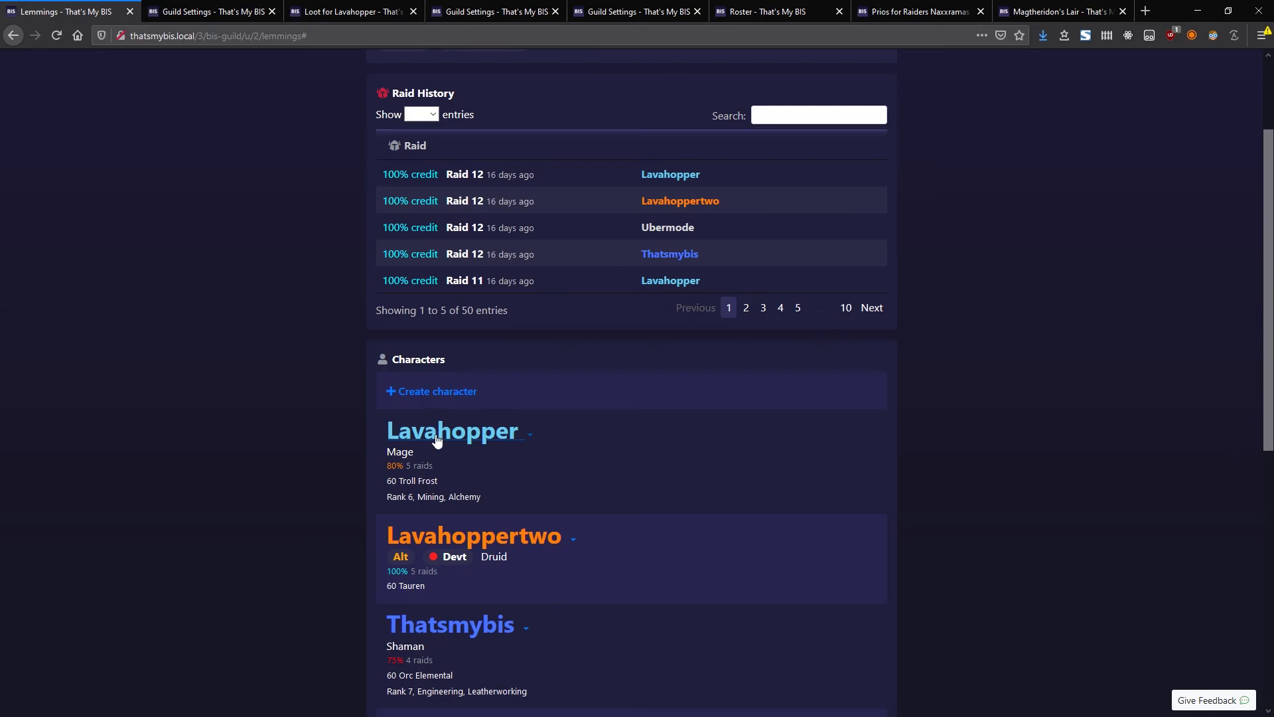
Look over the characters and recipes on the member's profile, and the item wishlists on the Useless guild's Magtheridon's Lair loot page.
scroll(280, 512, down, 5)
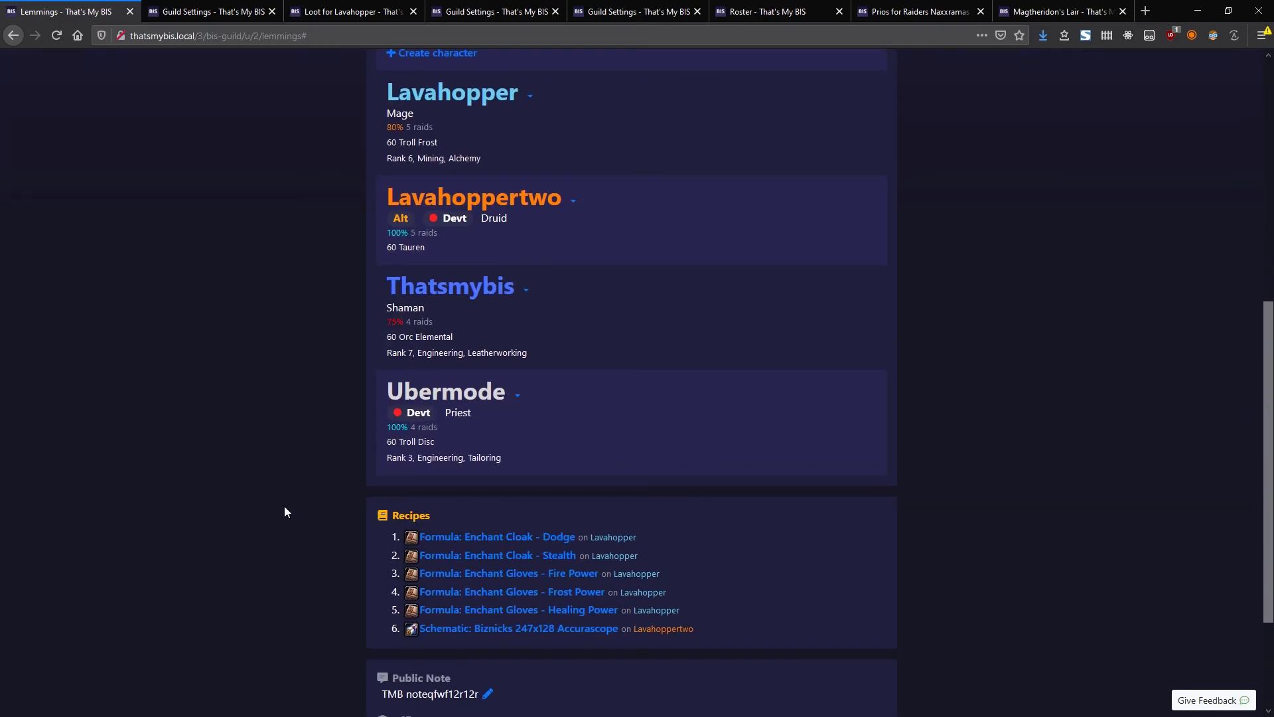
scroll(292, 501, up, 6)
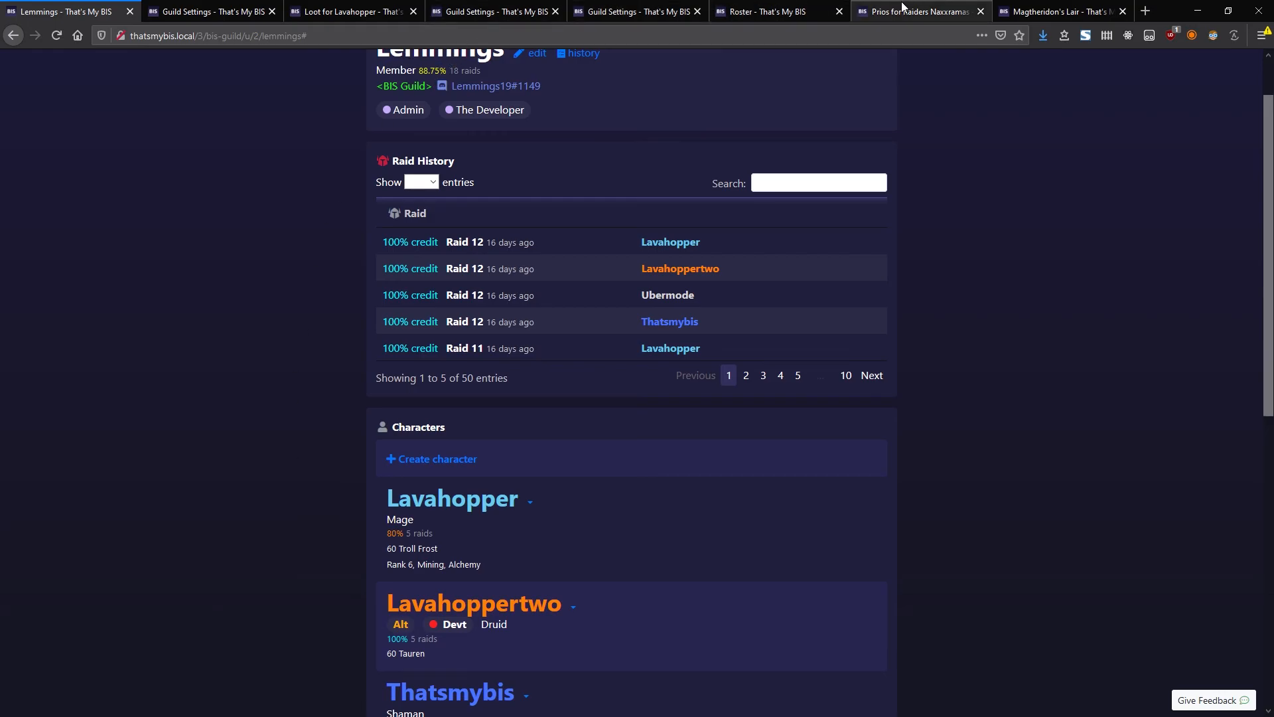
click(1003, 8)
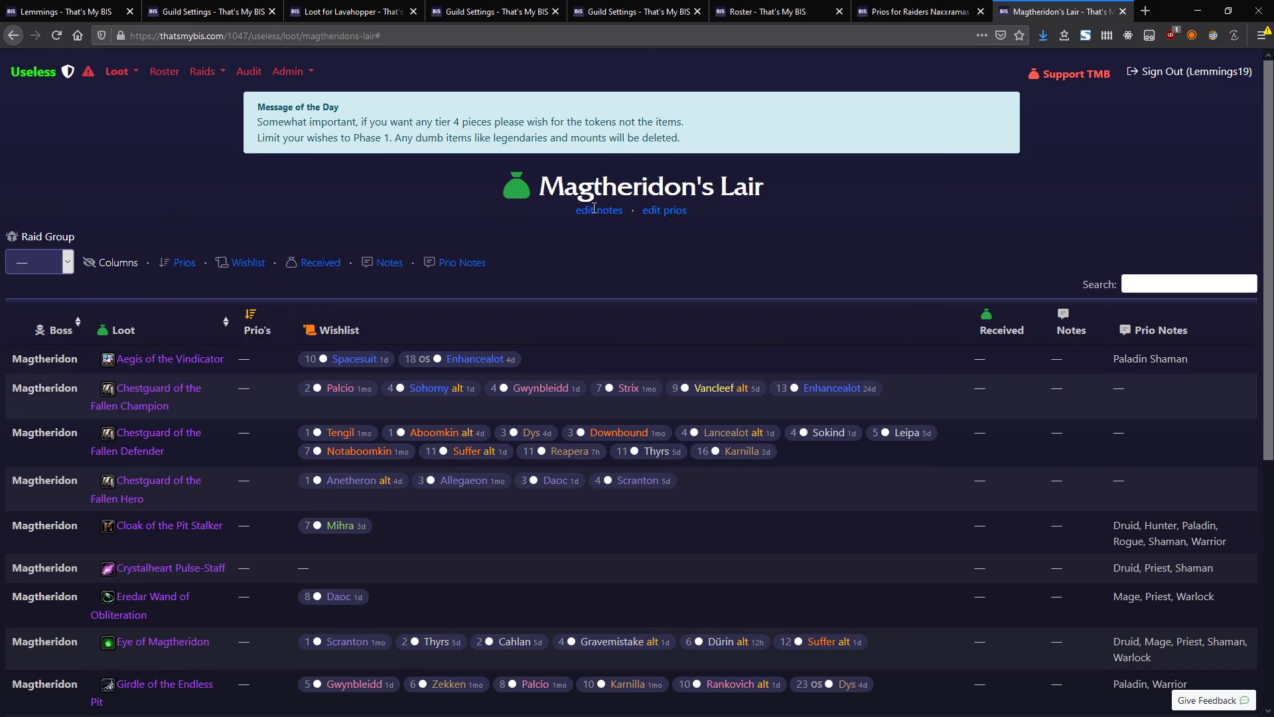
drag(547, 197, 785, 189)
click(784, 189)
scroll(203, 405, down, 3)
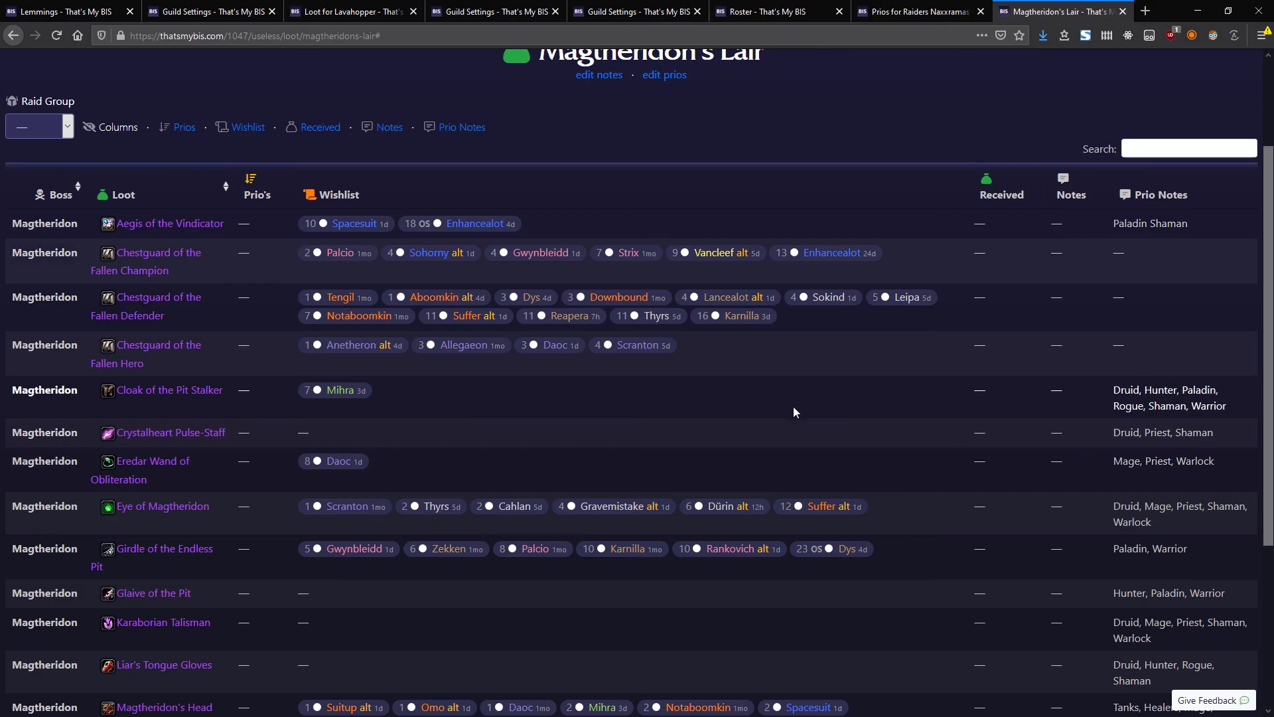
double_click(85, 250)
scroll(247, 379, down, 1)
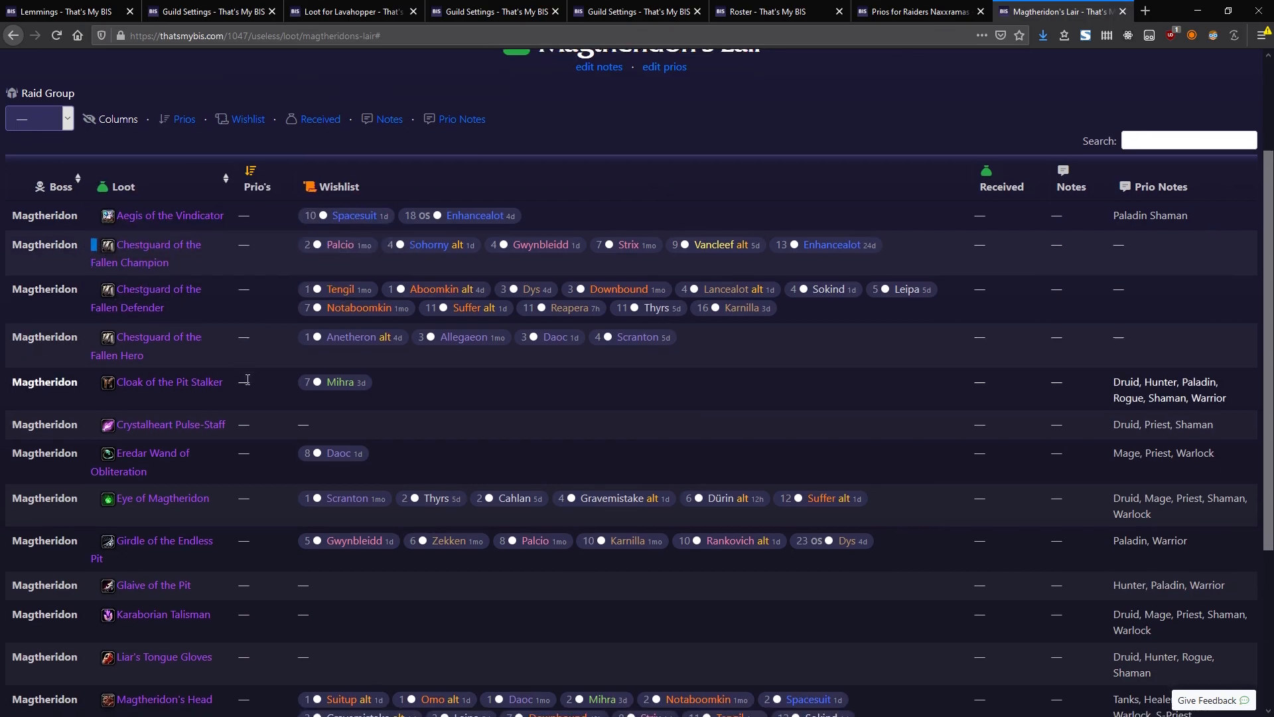
scroll(247, 380, down, 4)
scroll(252, 372, up, 3)
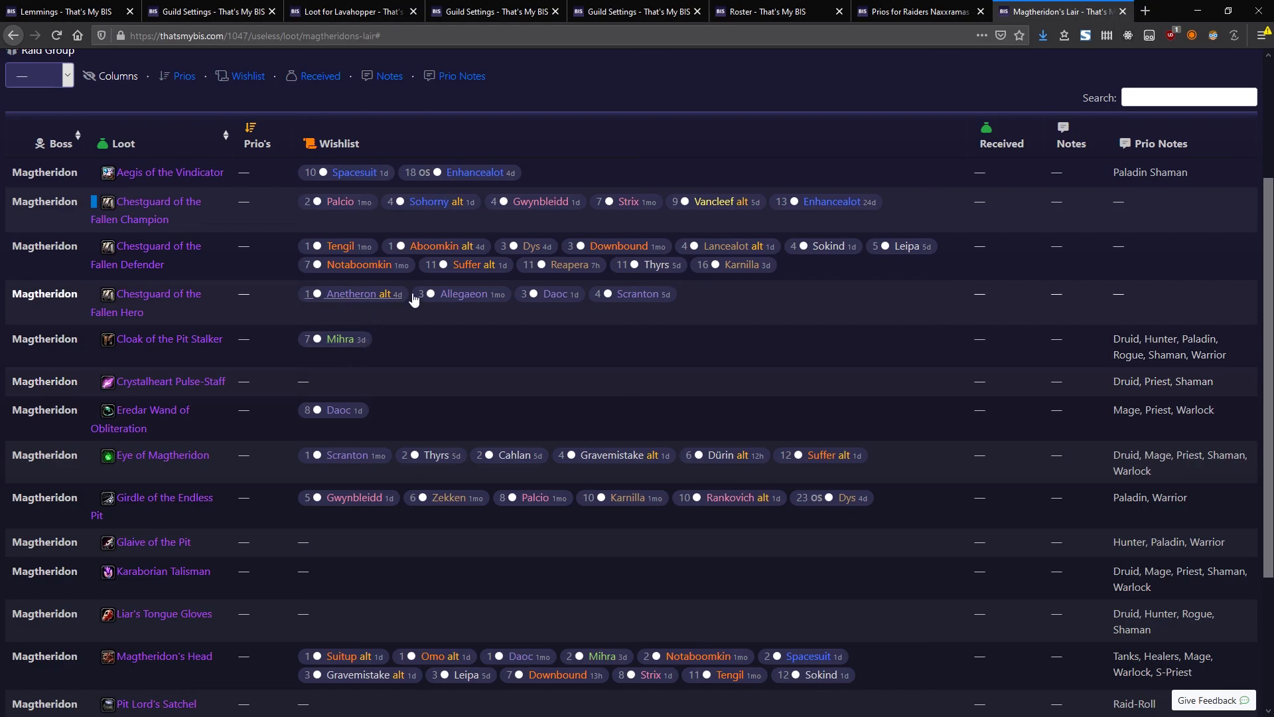
Return to the BIS Guild settings and review the visibility, locking, item deletion, wishlist sorting, attendance and tier mode options.
click(65, 12)
click(205, 13)
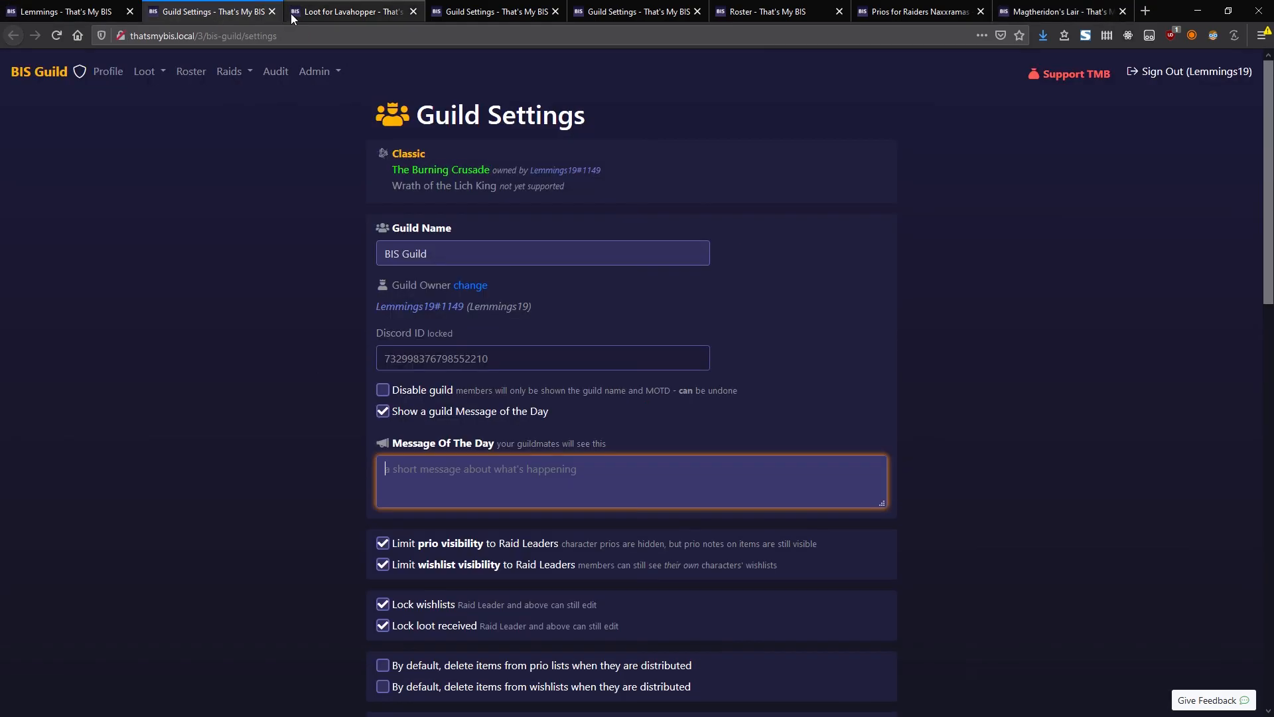
scroll(269, 321, down, 3)
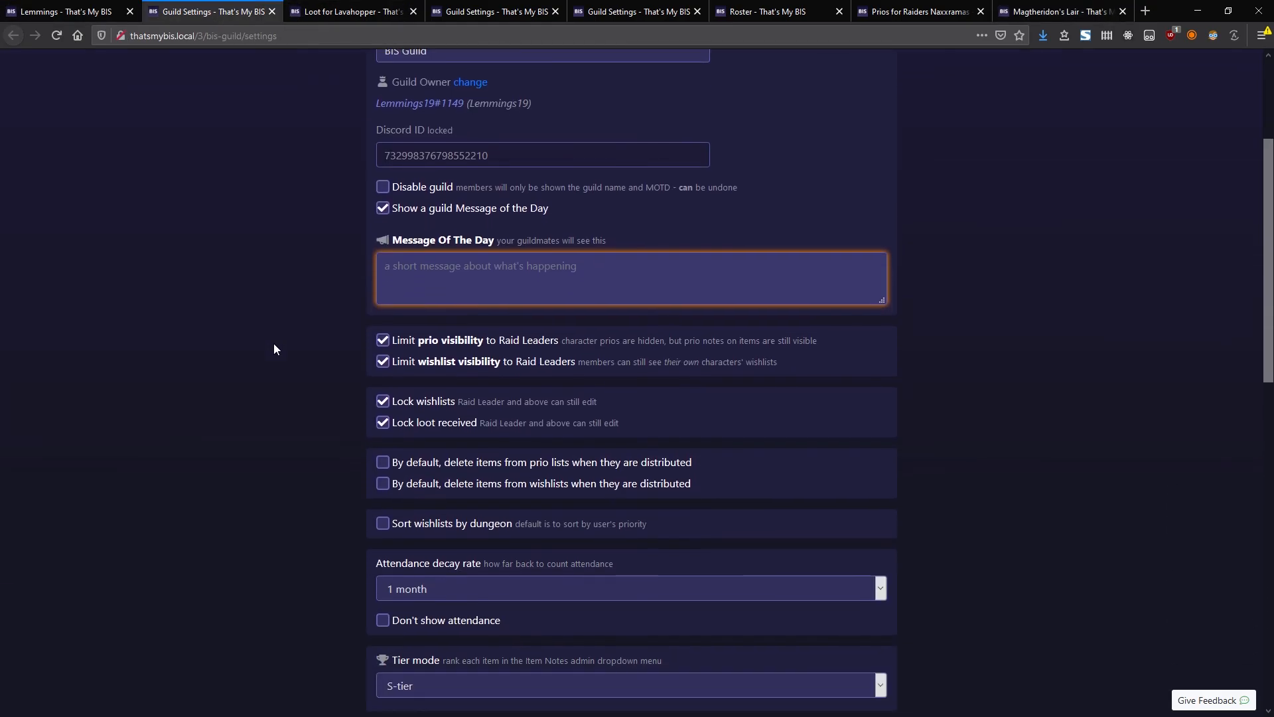
scroll(344, 370, down, 1)
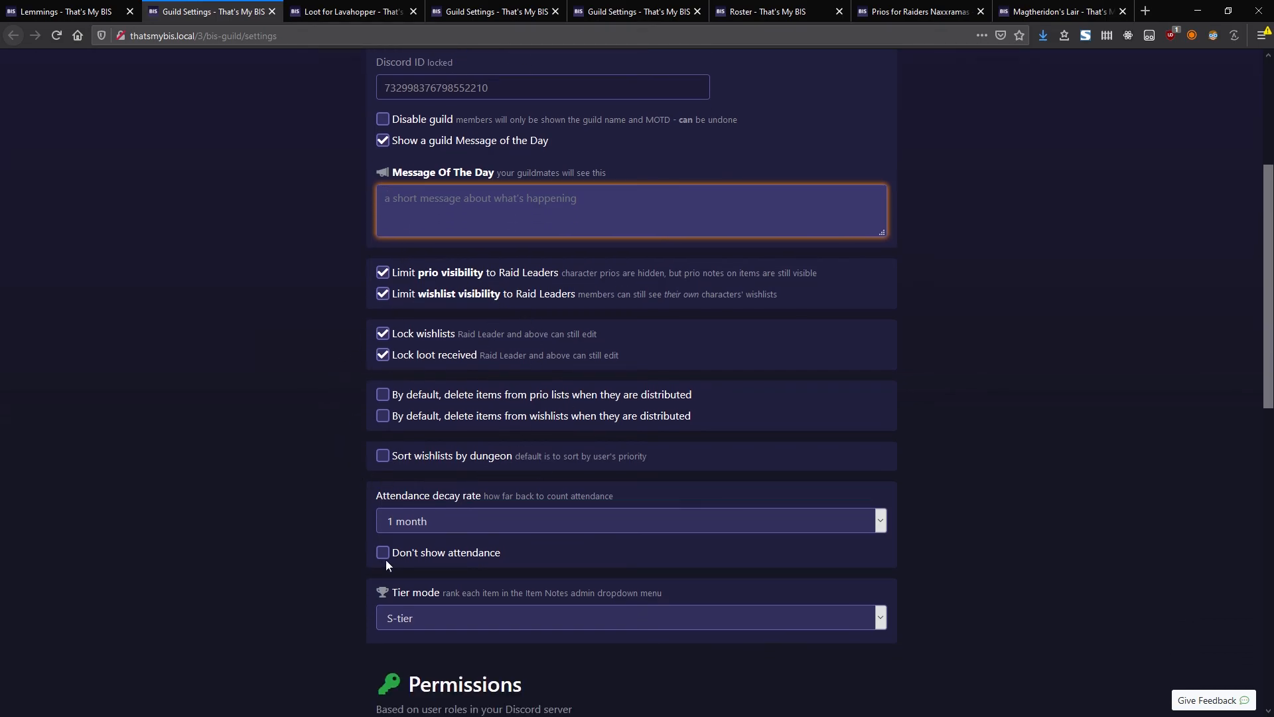
scroll(427, 553, down, 2)
scroll(425, 543, up, 4)
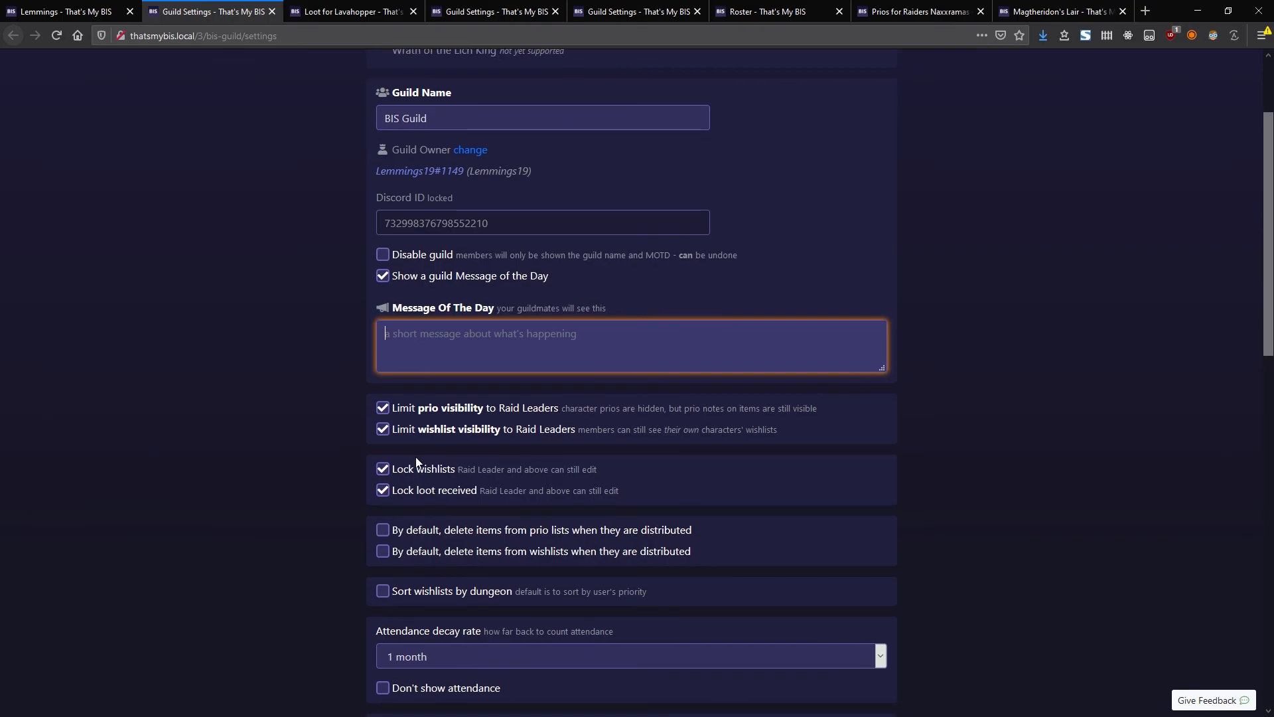
scroll(278, 404, up, 2)
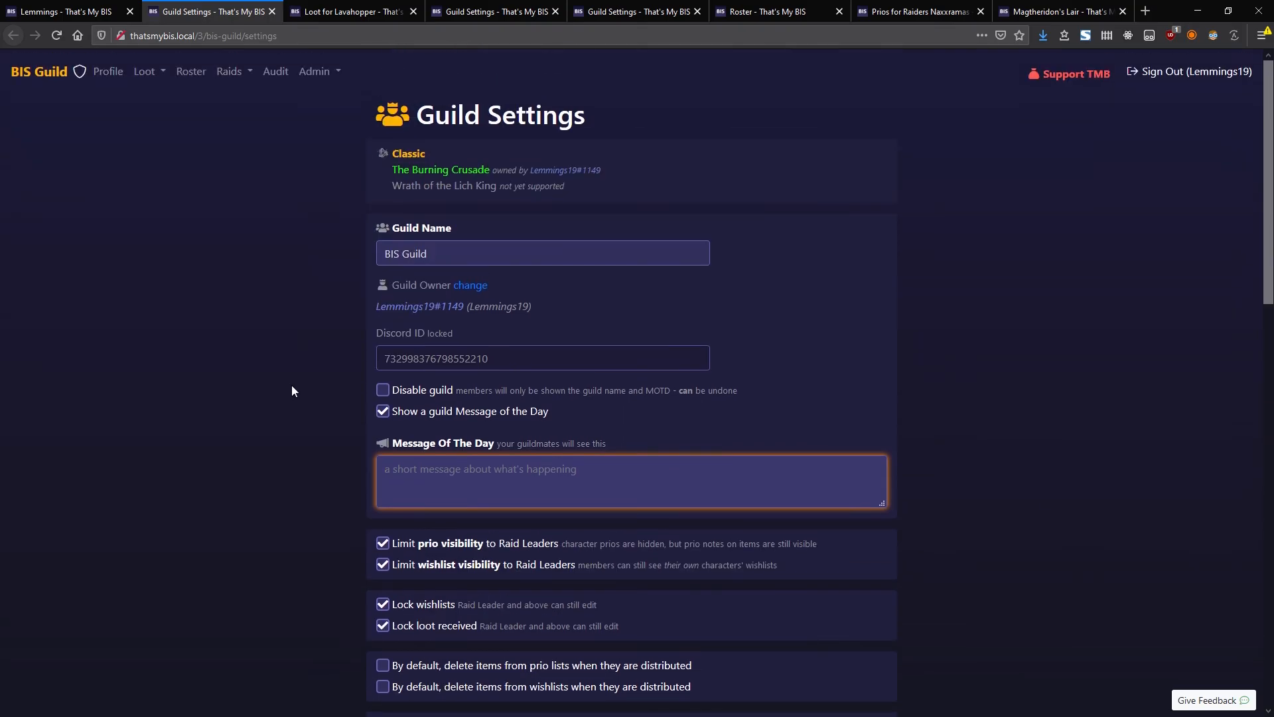
click(267, 386)
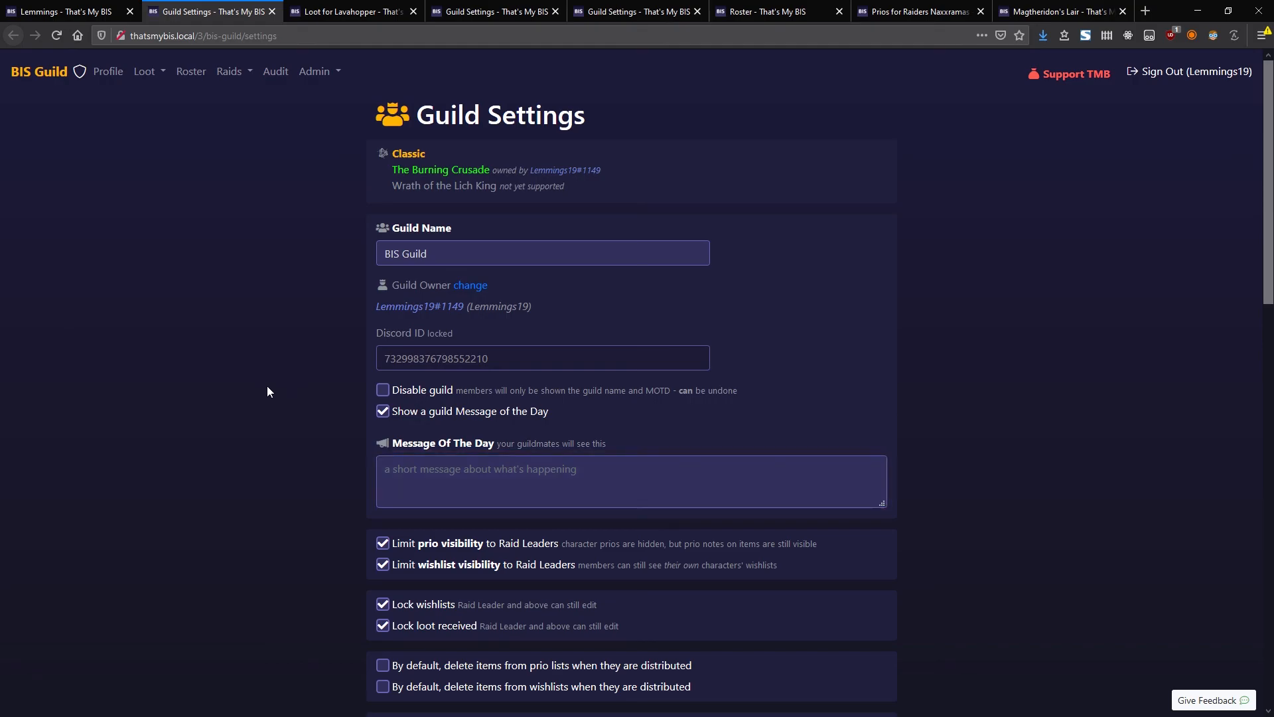